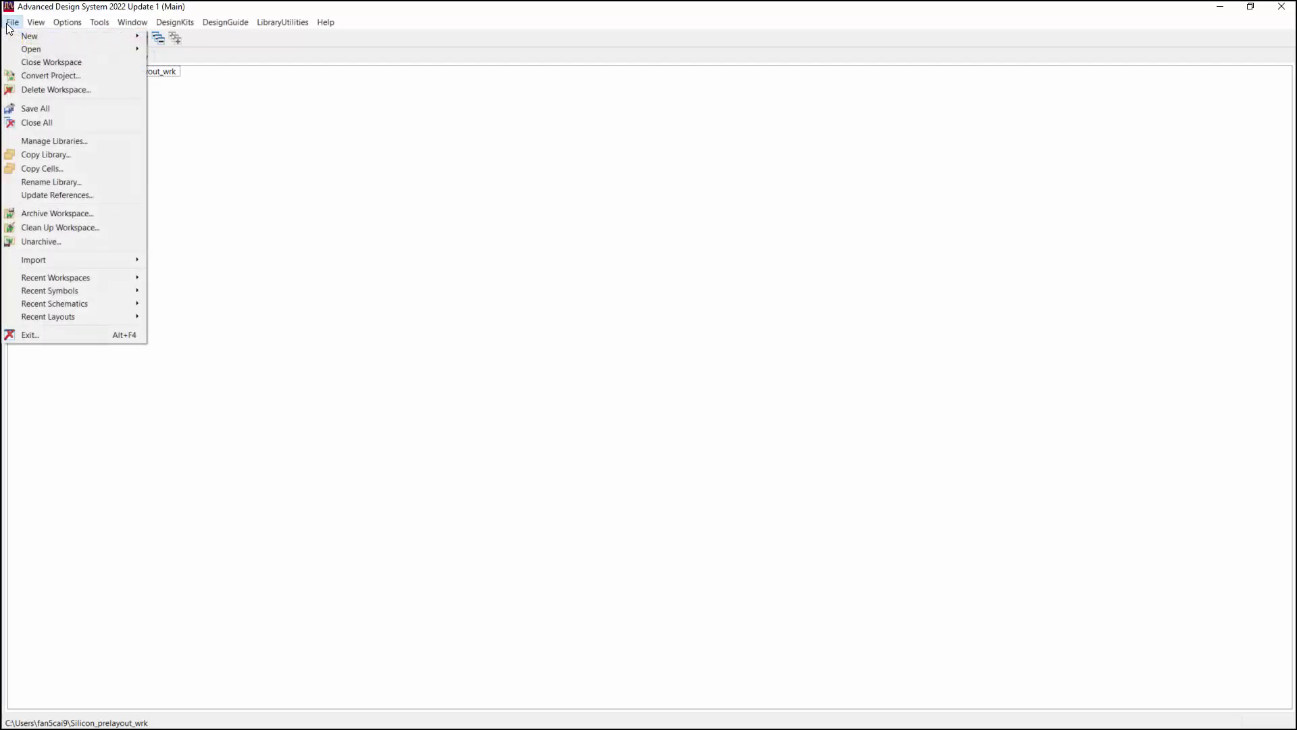
- Create a new substrate, substrate1, from the 600umSilicon template
{"action": "mouse_move", "coordinate": [21, 35]}
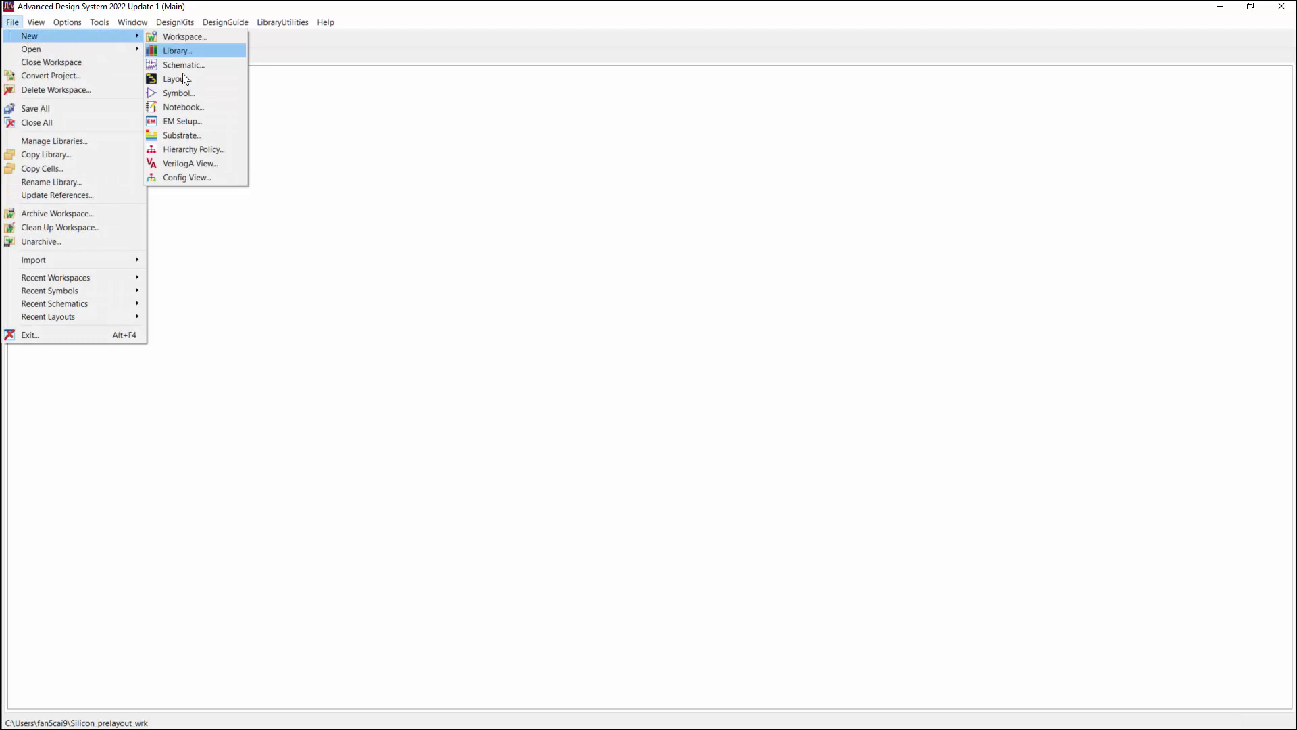
{"action": "left_click", "coordinate": [170, 136]}
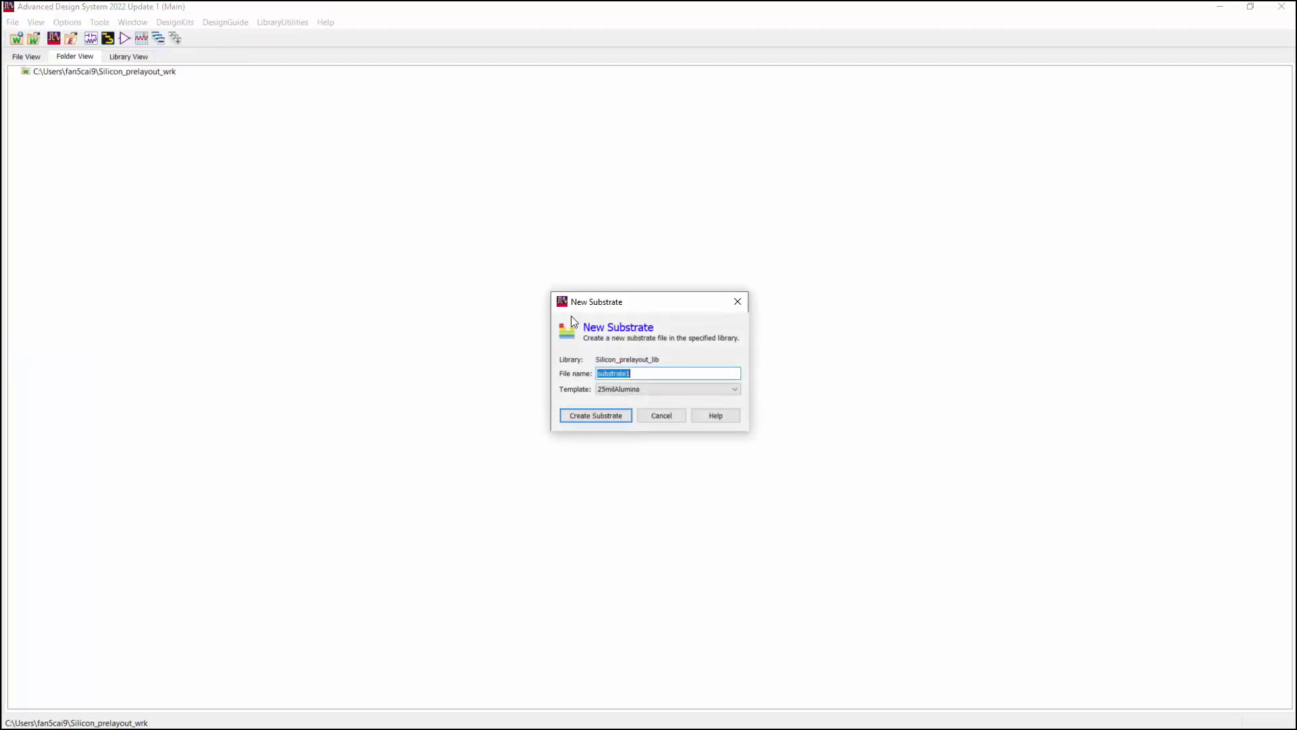
{"action": "left_click", "coordinate": [604, 390]}
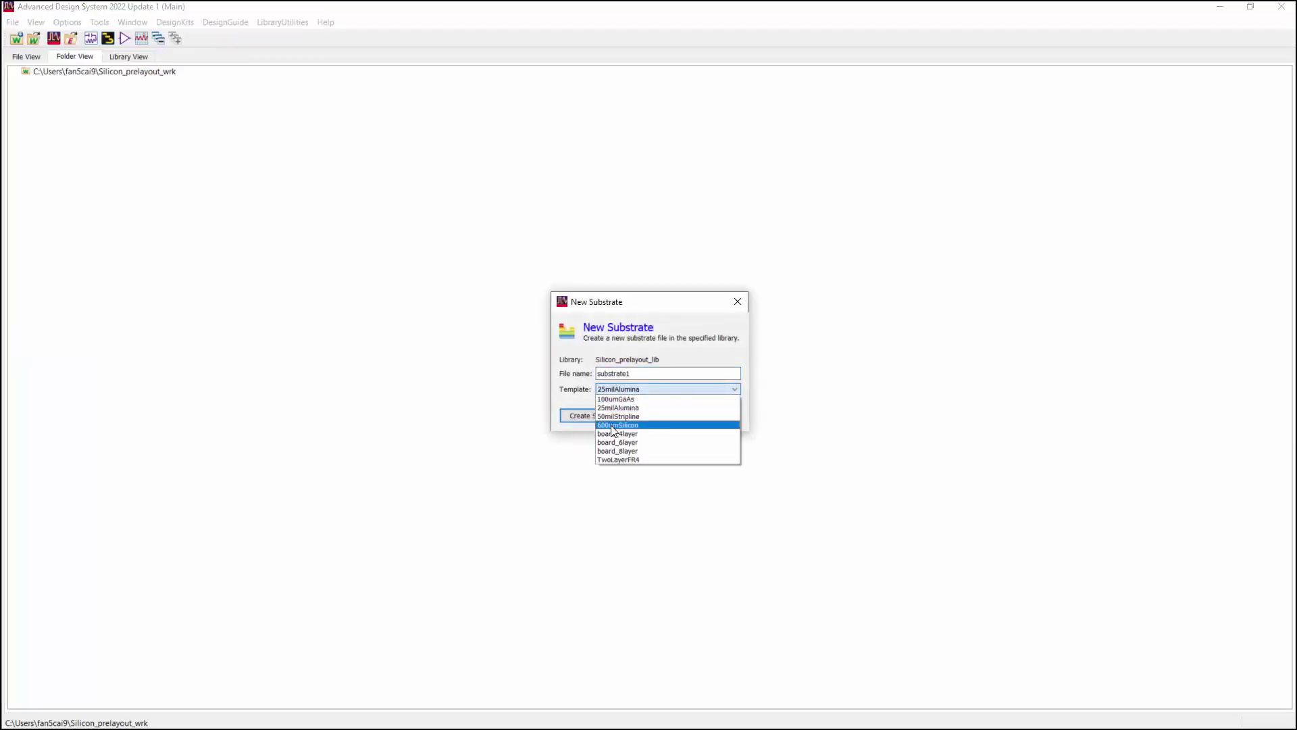
{"action": "left_click", "coordinate": [612, 425]}
{"action": "left_click", "coordinate": [603, 415]}
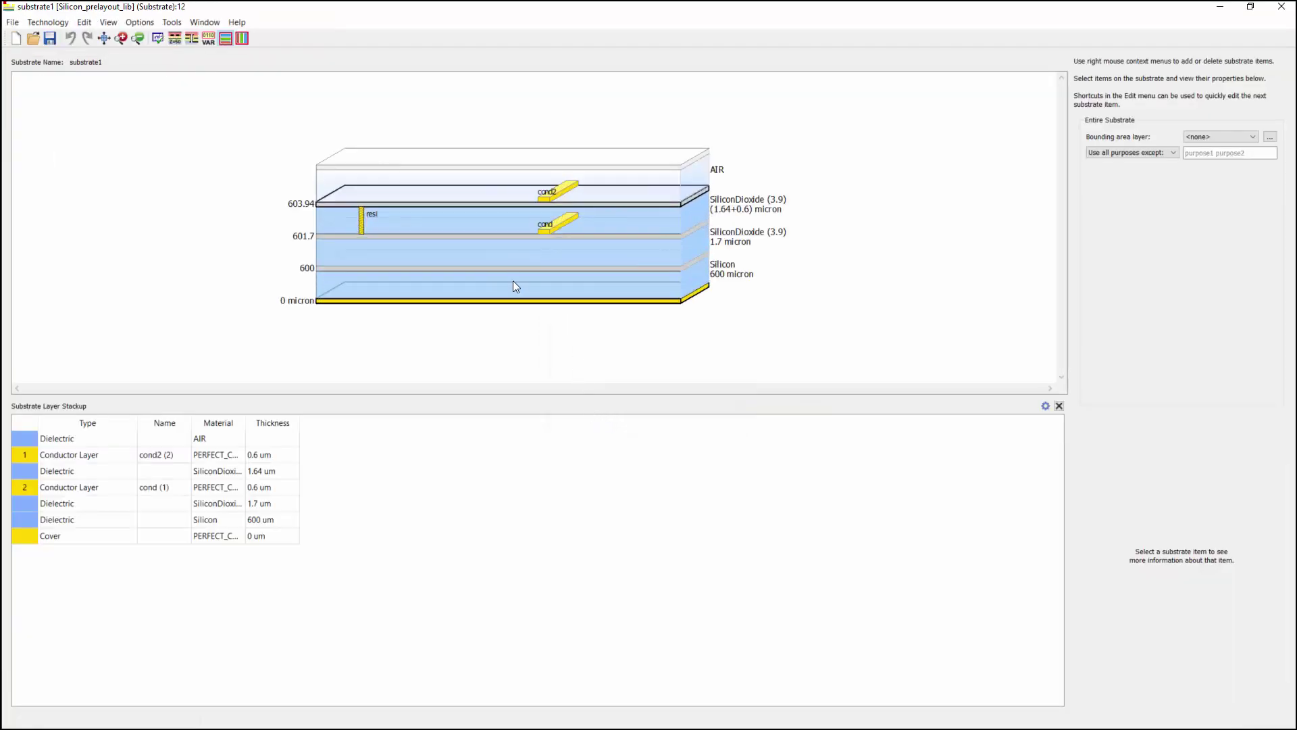
- Insert a duplicate SiliconDioxide layer, delete it, and reselect the 1.7 µm oxide layer
{"action": "mouse_move", "coordinate": [512, 282]}
{"action": "left_click", "coordinate": [488, 255]}
{"action": "right_click", "coordinate": [488, 254]}
{"action": "left_click", "coordinate": [517, 260]}
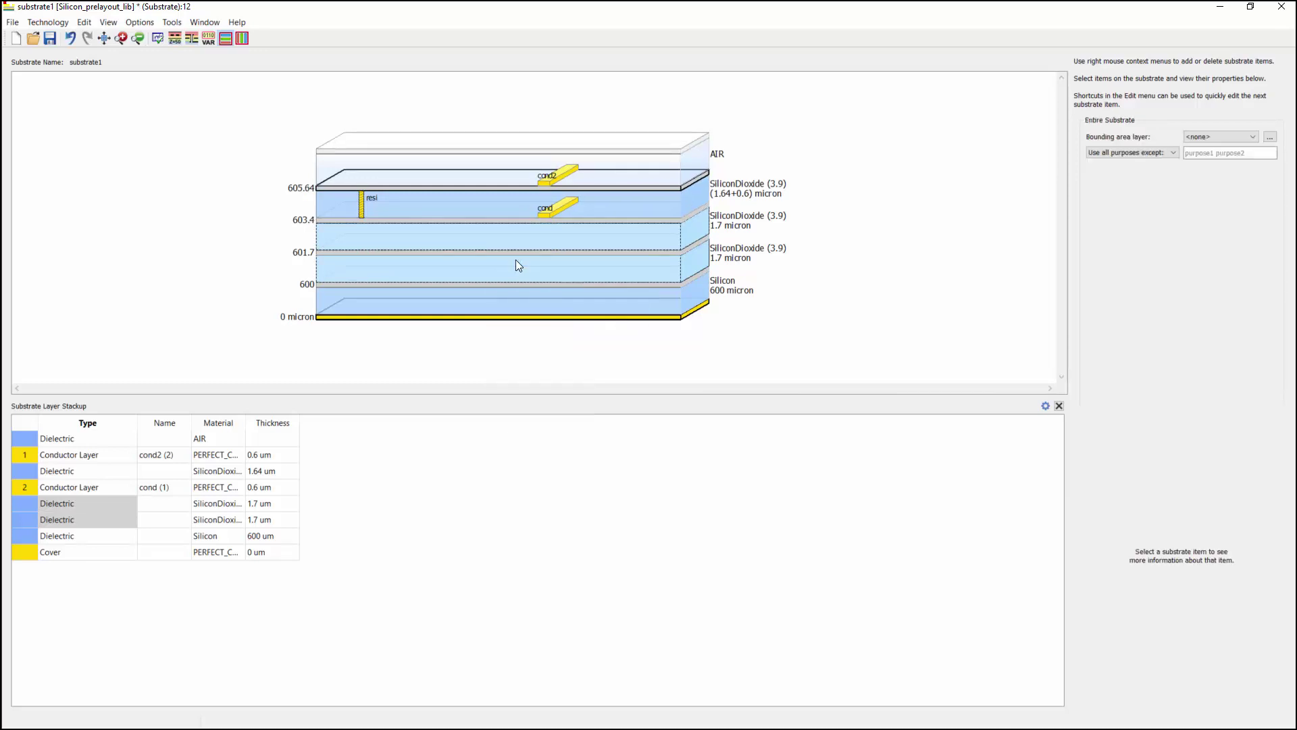
{"action": "right_click", "coordinate": [502, 266]}
{"action": "left_click", "coordinate": [602, 363]}
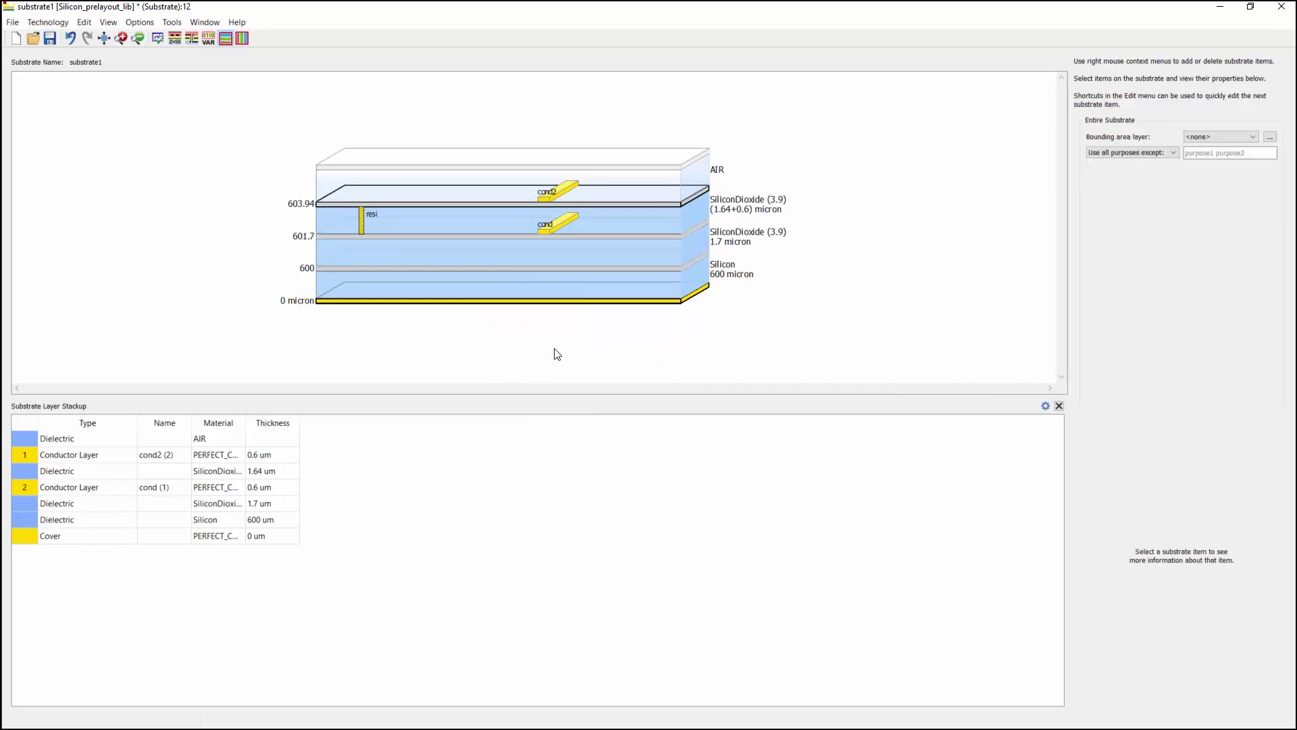
{"action": "left_click", "coordinate": [505, 259]}
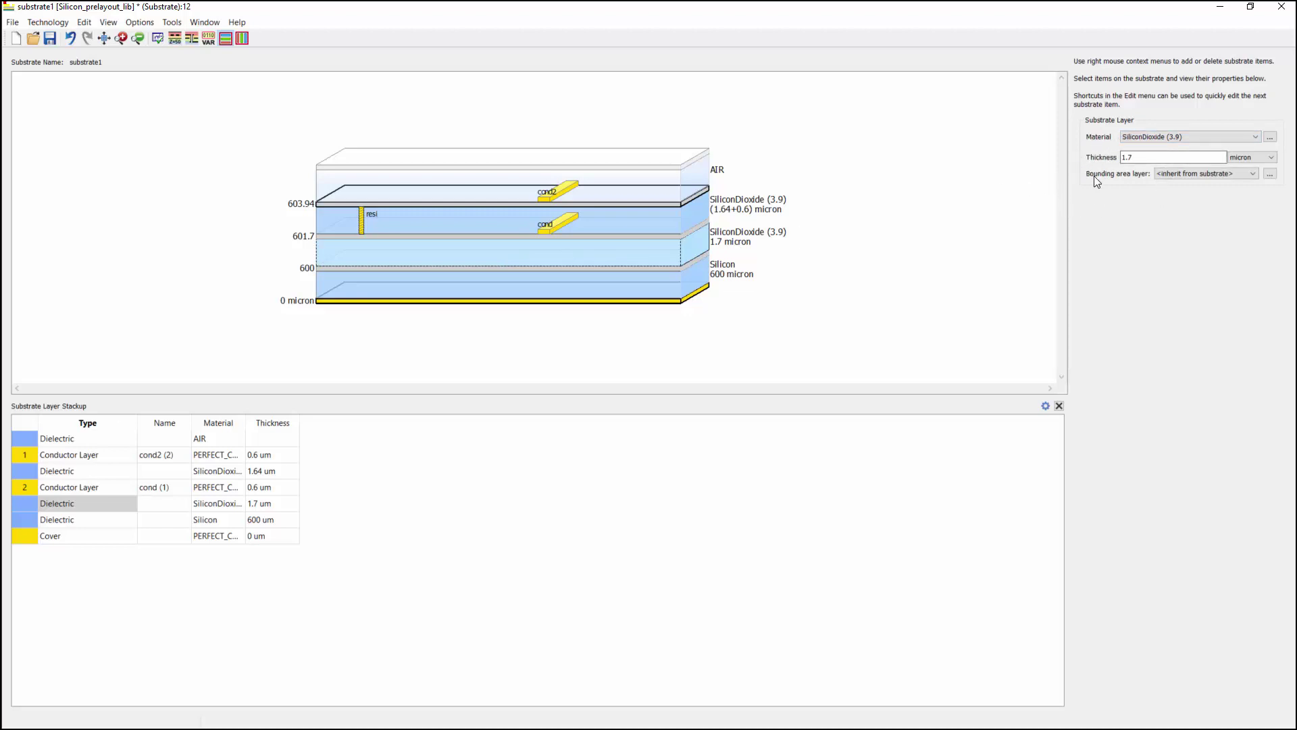
- Add a new dielectric material named Mym to the library's material definitions
{"action": "left_click", "coordinate": [1155, 136]}
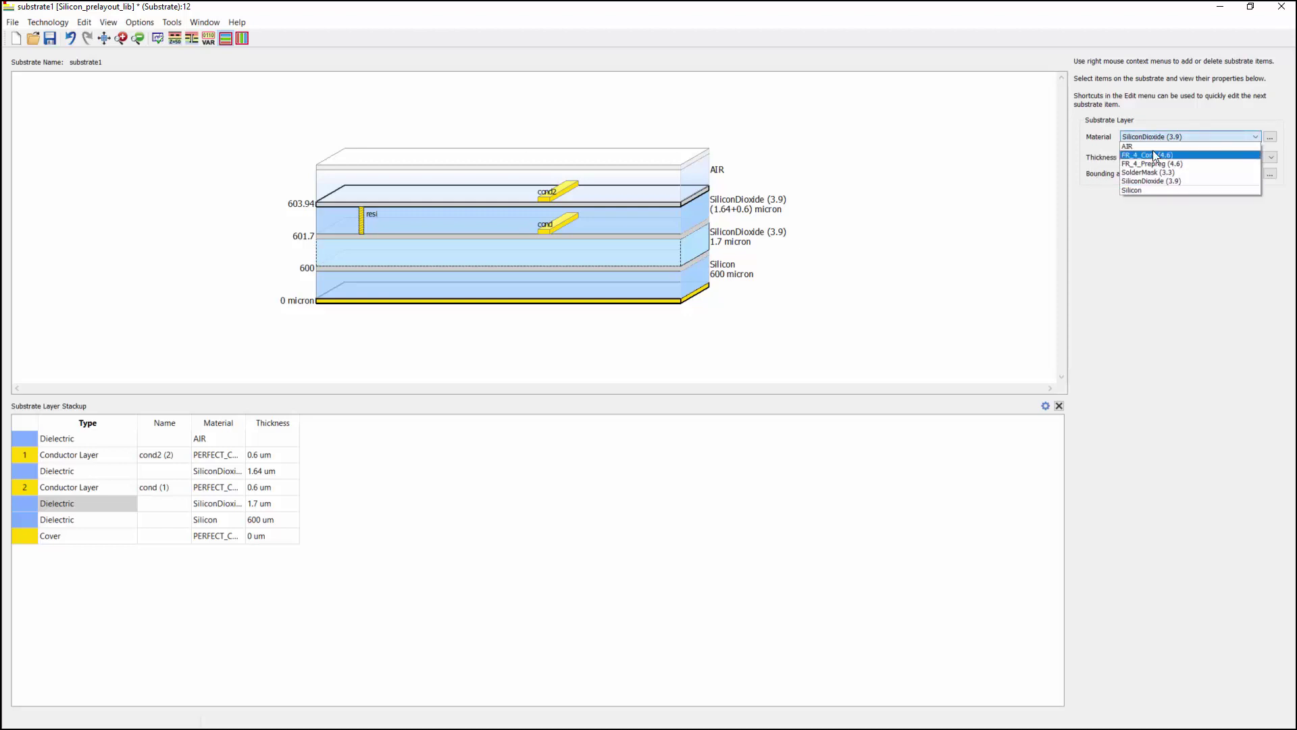
{"action": "left_click", "coordinate": [1270, 137]}
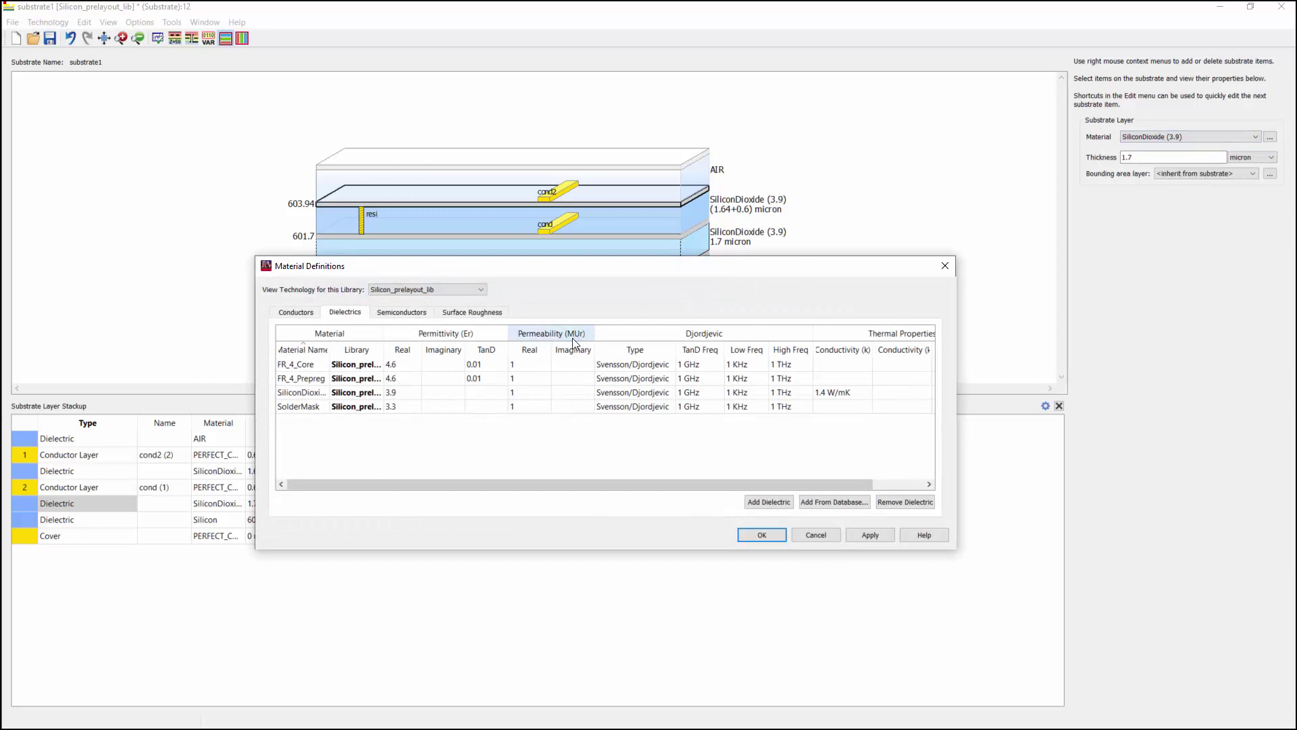
{"action": "left_click", "coordinate": [781, 503]}
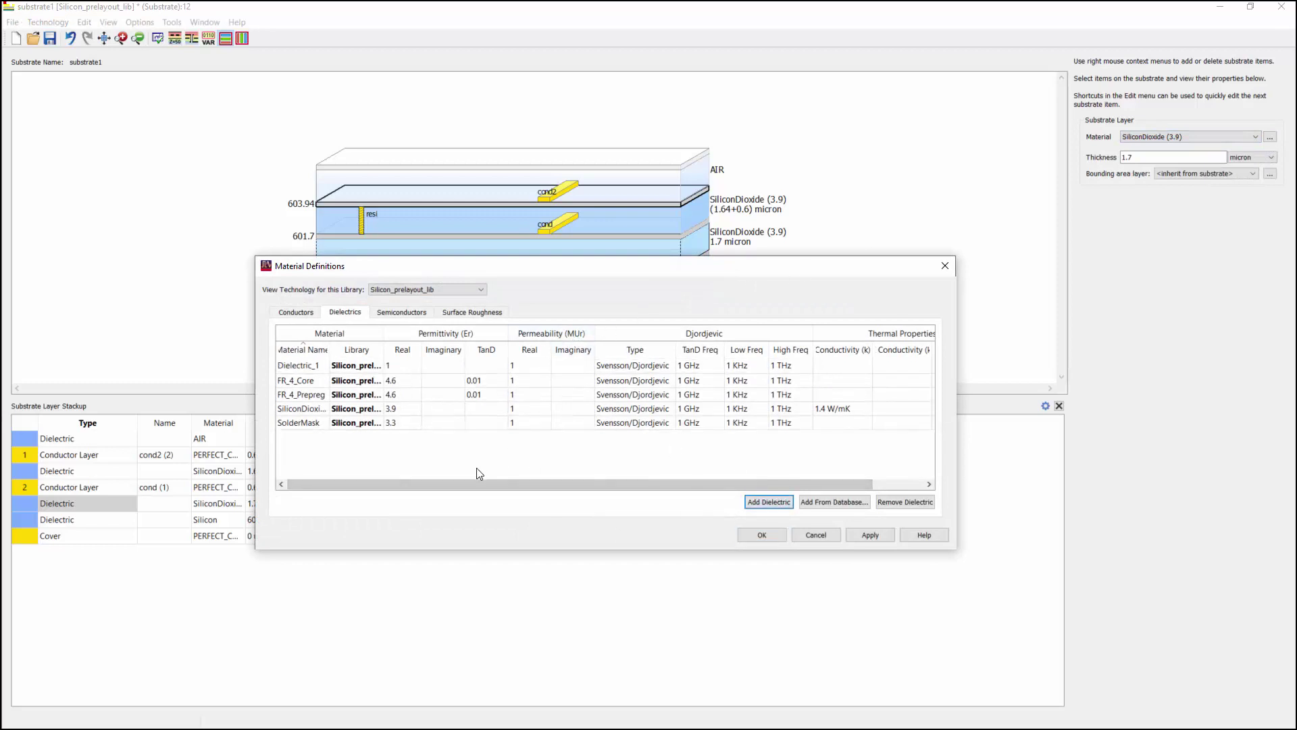
{"action": "double_click", "coordinate": [299, 365]}
{"action": "type", "text": "My"}
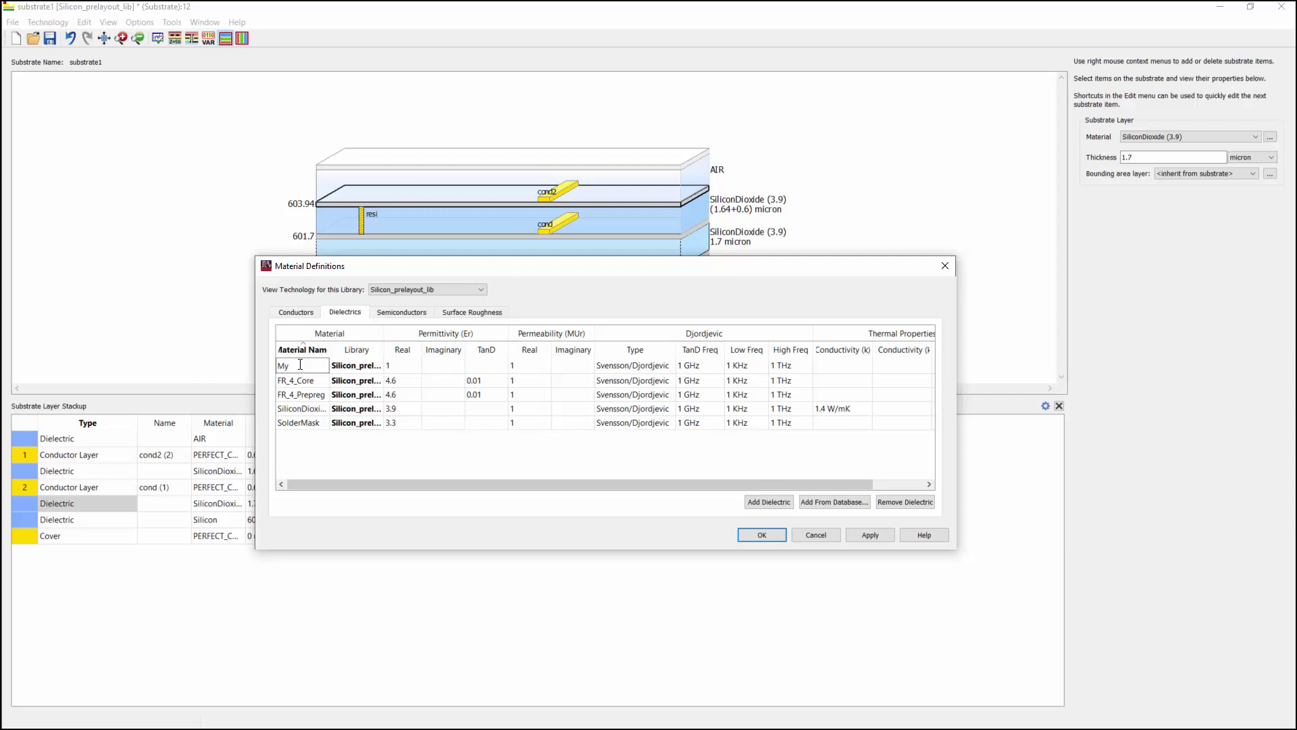
{"action": "type", "text": "m"}
{"action": "key", "text": "Tab"}
- Give Mym a real permittivity of 3.3 and a loss tangent of 0.2
{"action": "double_click", "coordinate": [301, 393]}
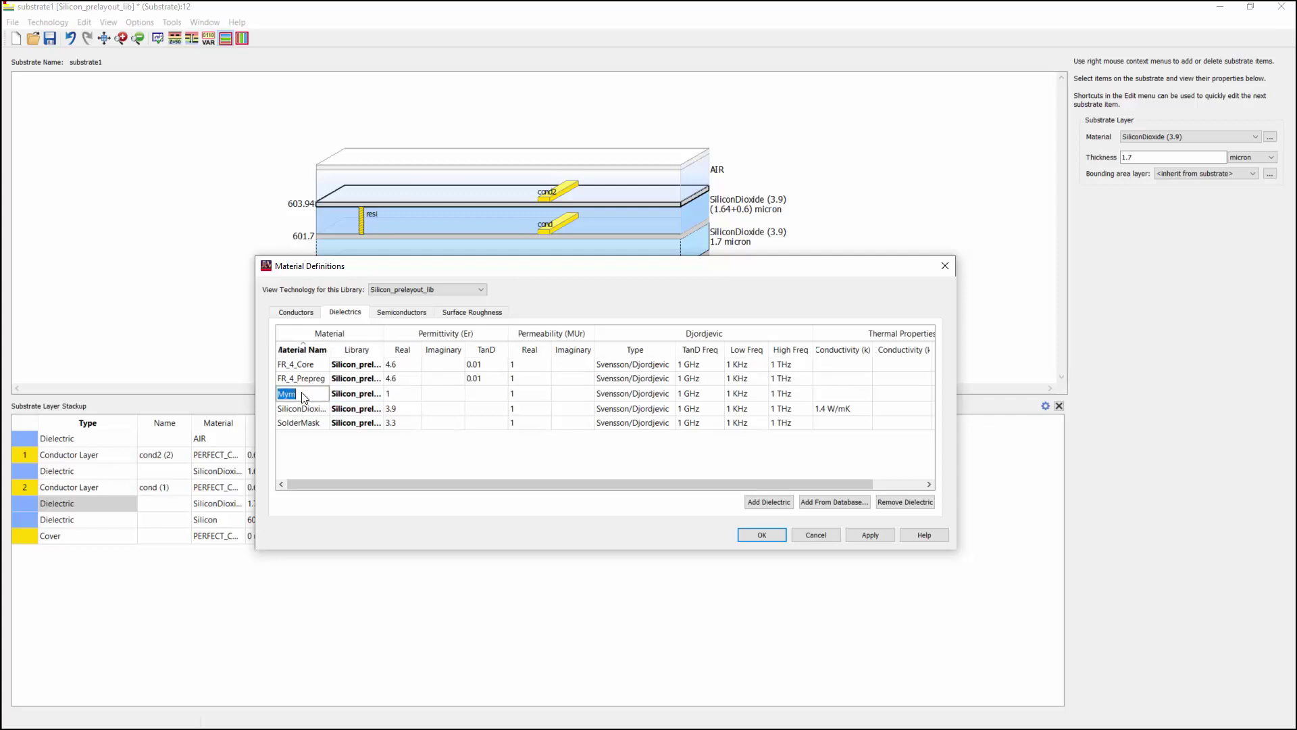
{"action": "double_click", "coordinate": [404, 395]}
{"action": "type", "text": "3.3"}
{"action": "key", "text": "Tab"}
{"action": "type", "text": "3"}
{"action": "key", "text": "BackSpace"}
{"action": "key", "text": "Tab"}
{"action": "type", "text": "0/3"}
{"action": "key", "text": "BackSpace"}
{"action": "type", "text": ".2"}
- Browse the Conductors, Semiconductors and Surface Roughness material tabs
{"action": "left_click", "coordinate": [302, 316]}
{"action": "left_click", "coordinate": [344, 314]}
{"action": "left_click", "coordinate": [419, 313]}
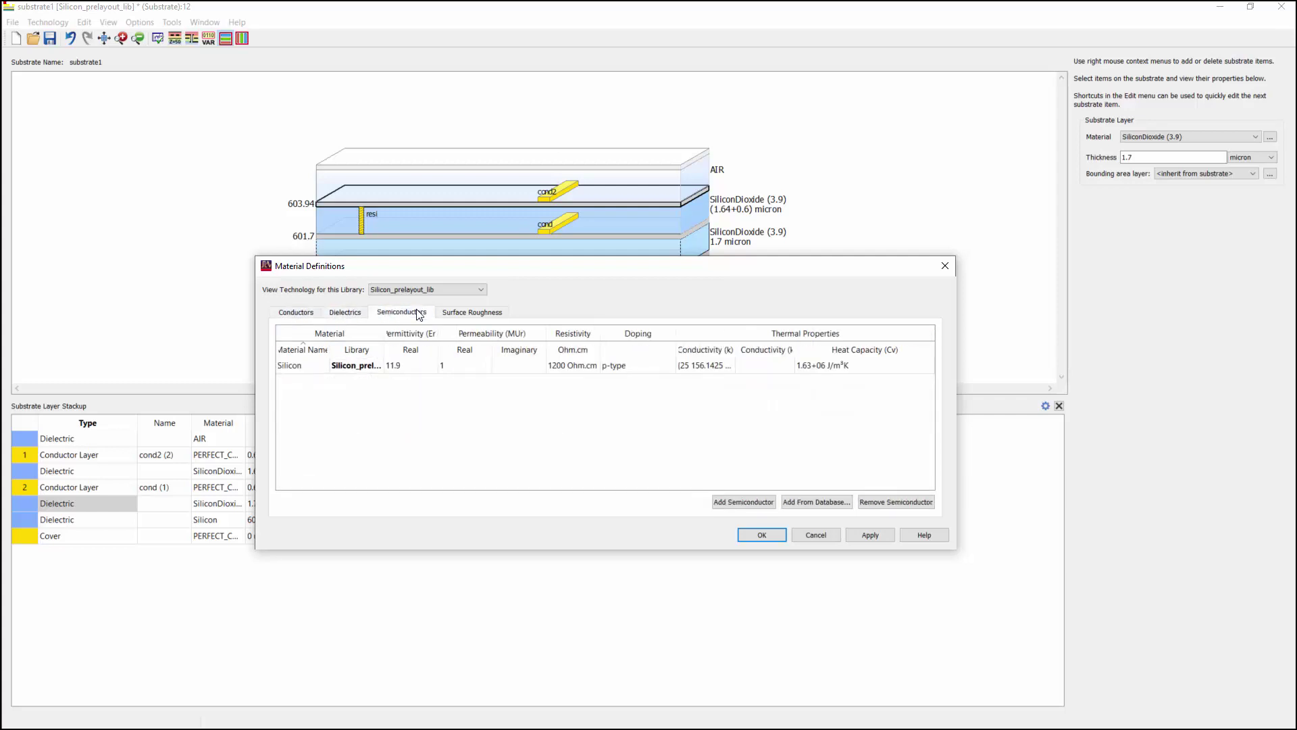
{"action": "left_click", "coordinate": [458, 315]}
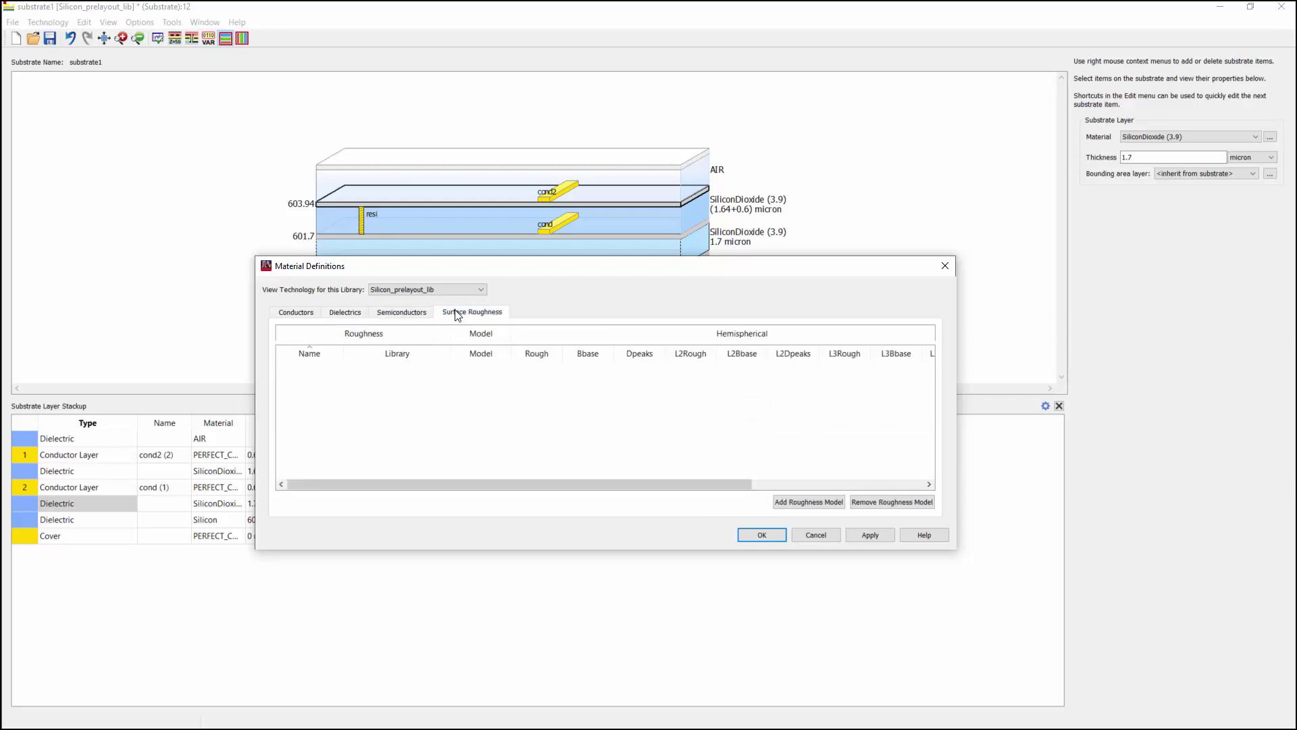
- Accept the material definitions, close the substrate editor, and save substrate1
{"action": "left_click", "coordinate": [762, 534]}
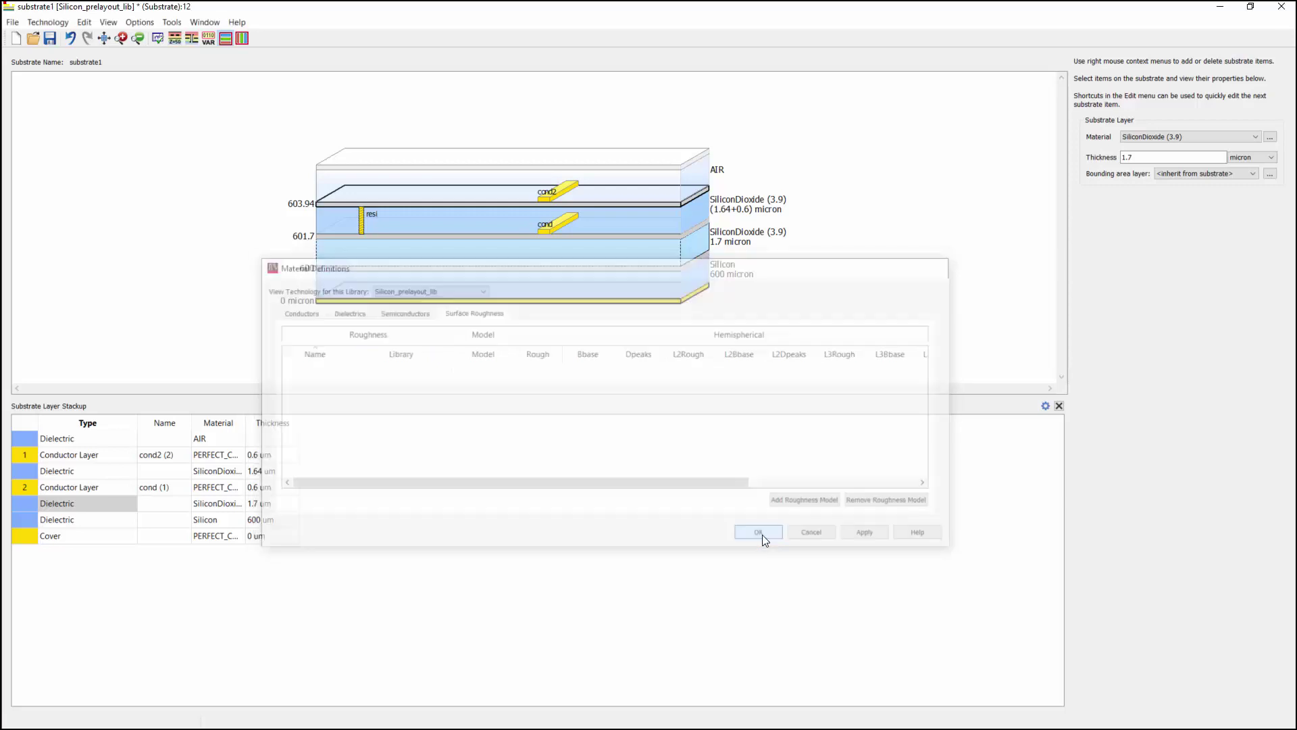
{"action": "left_click", "coordinate": [1282, 9]}
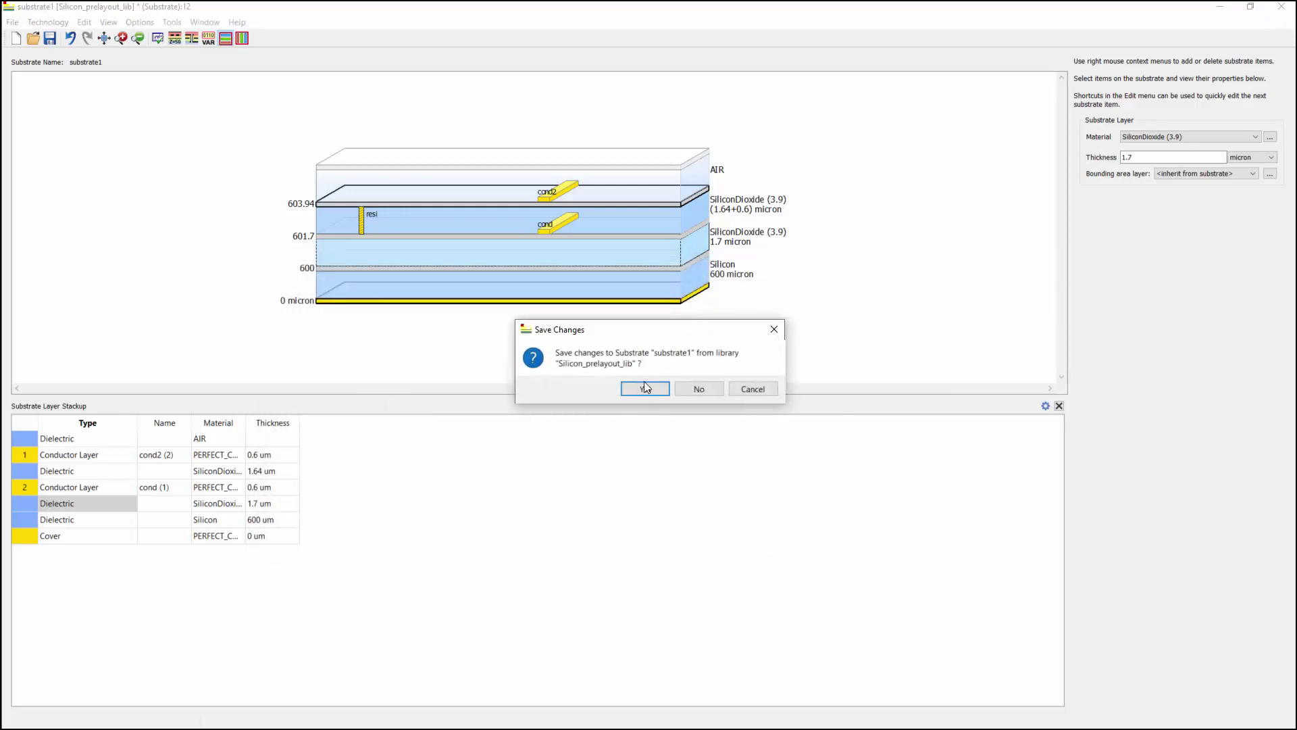
{"action": "left_click", "coordinate": [645, 389]}
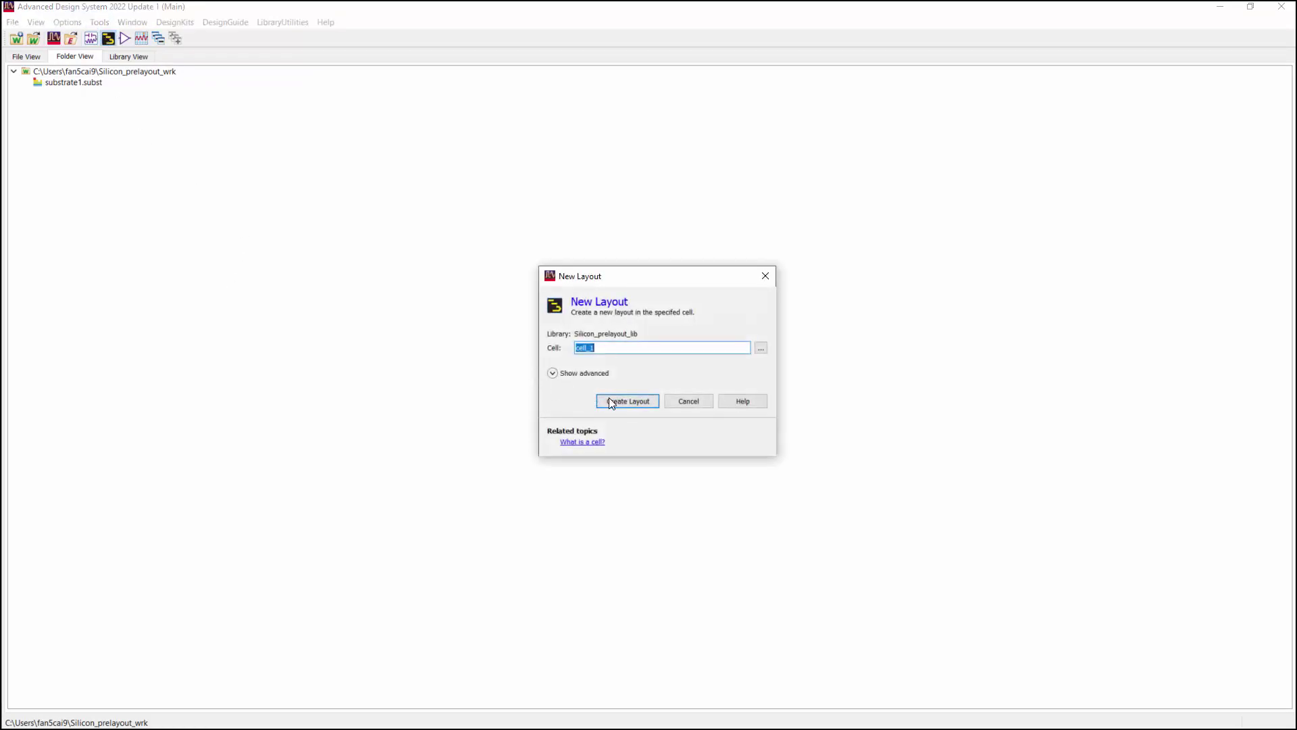
- Create the cell_1 layout and place the MCLIN coupled line CLin1
{"action": "left_click", "coordinate": [609, 397]}
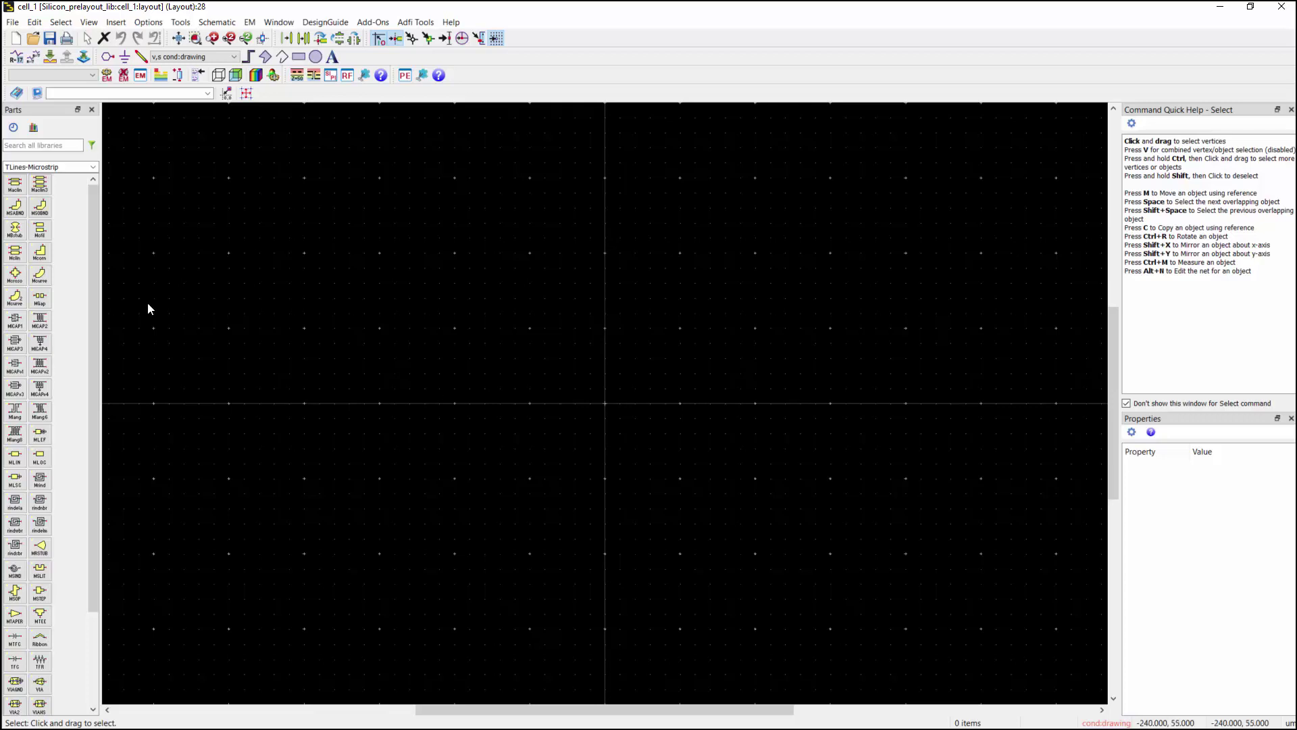
{"action": "left_click", "coordinate": [15, 254]}
{"action": "left_click", "coordinate": [365, 423]}
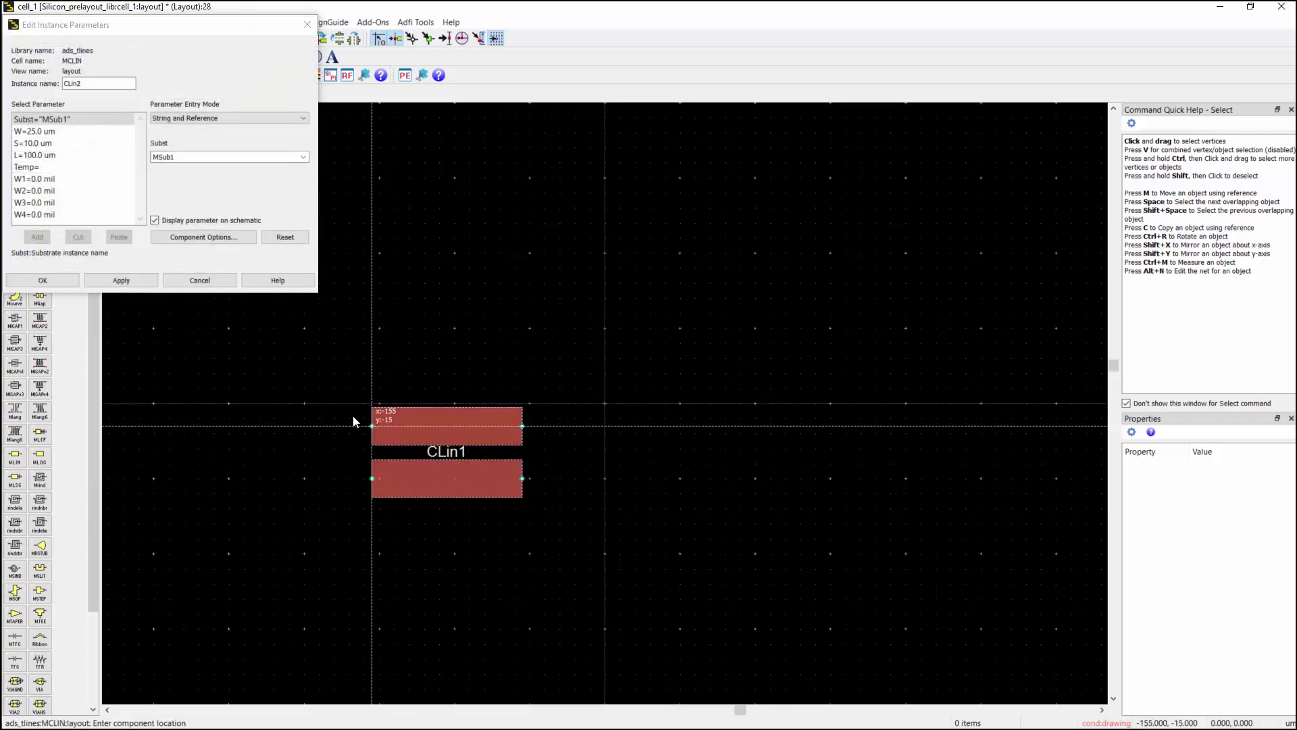
{"action": "left_click", "coordinate": [55, 284]}
- Draw a rectangle above the coupled line
{"action": "left_click", "coordinate": [298, 57]}
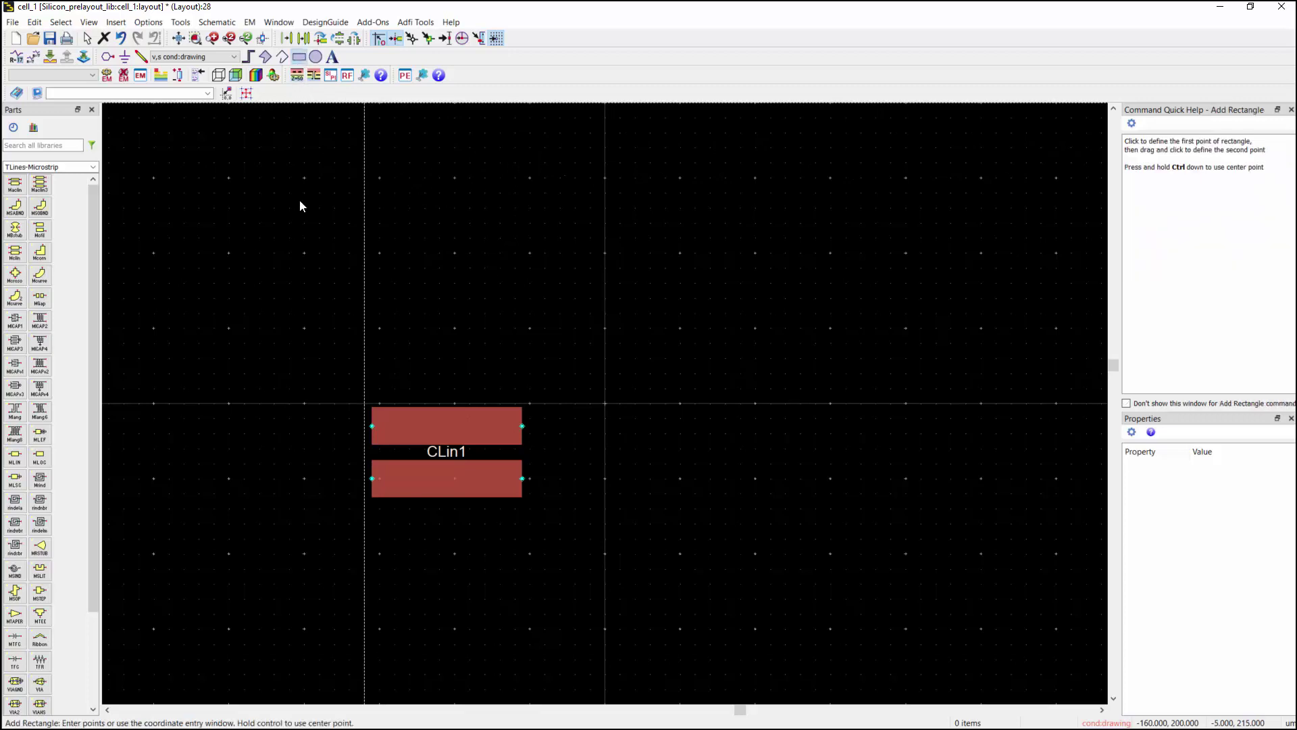
{"action": "left_click", "coordinate": [304, 276]}
{"action": "left_click", "coordinate": [462, 328]}
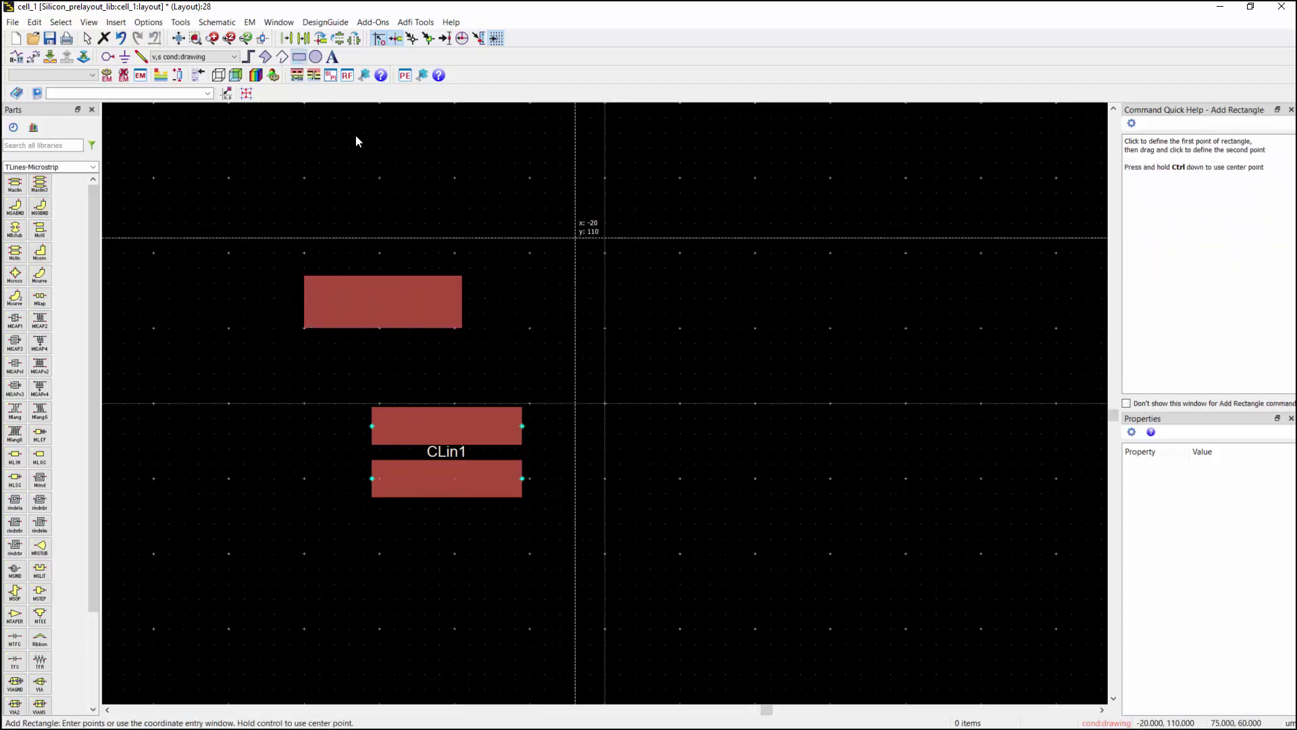
{"action": "left_click", "coordinate": [159, 94]}
{"action": "type", "text": "ap 0 -48 0 -98 500 -98 500 -48"}
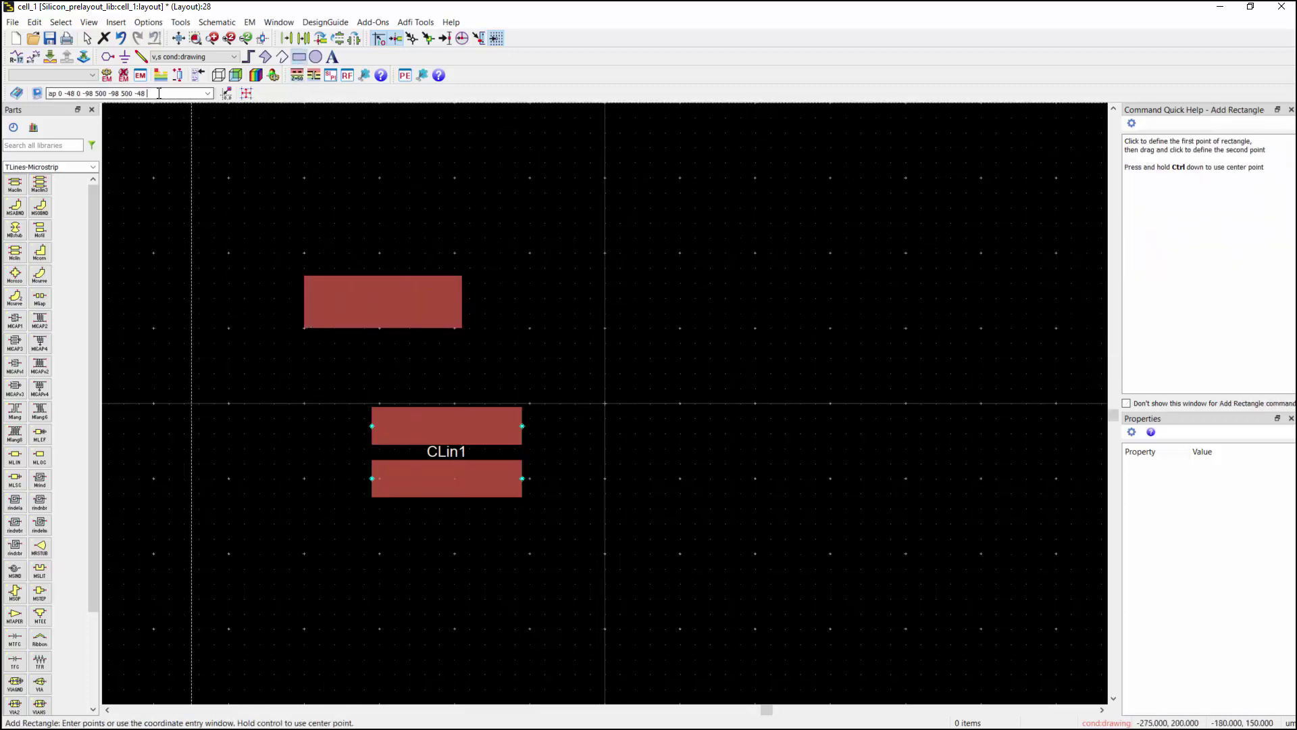
{"action": "key", "text": "Return"}
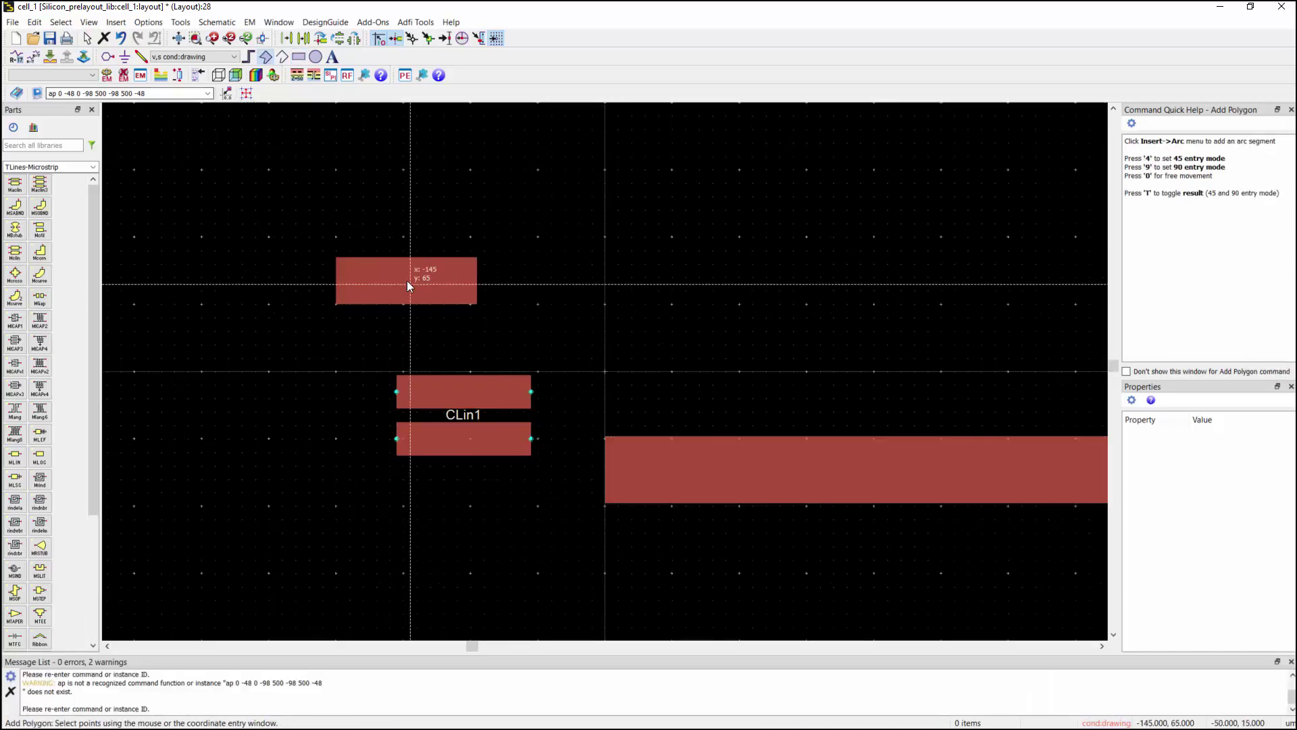
{"action": "scroll", "coordinate": [604, 367], "scroll_direction": "down", "scroll_amount": 3}
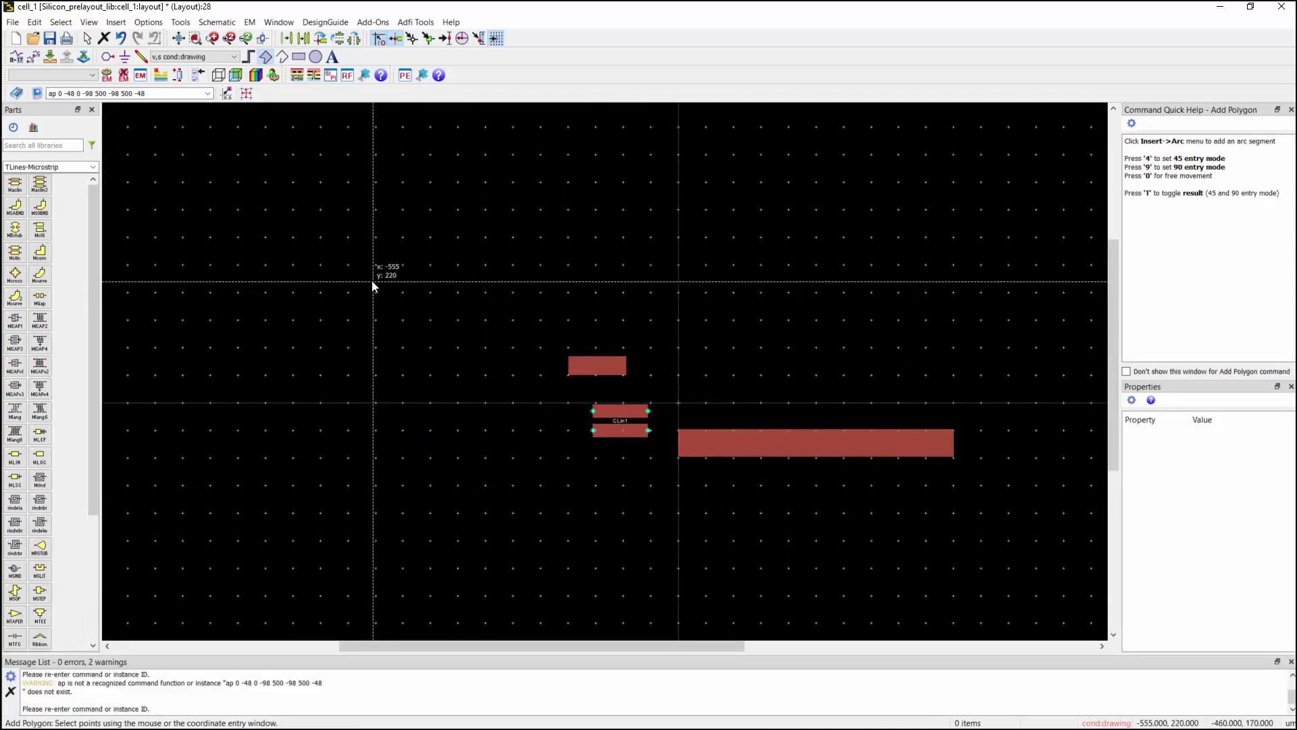
- Open the Import dialog, review its file types, and cancel it
{"action": "left_click", "coordinate": [13, 22]}
{"action": "left_click", "coordinate": [67, 180]}
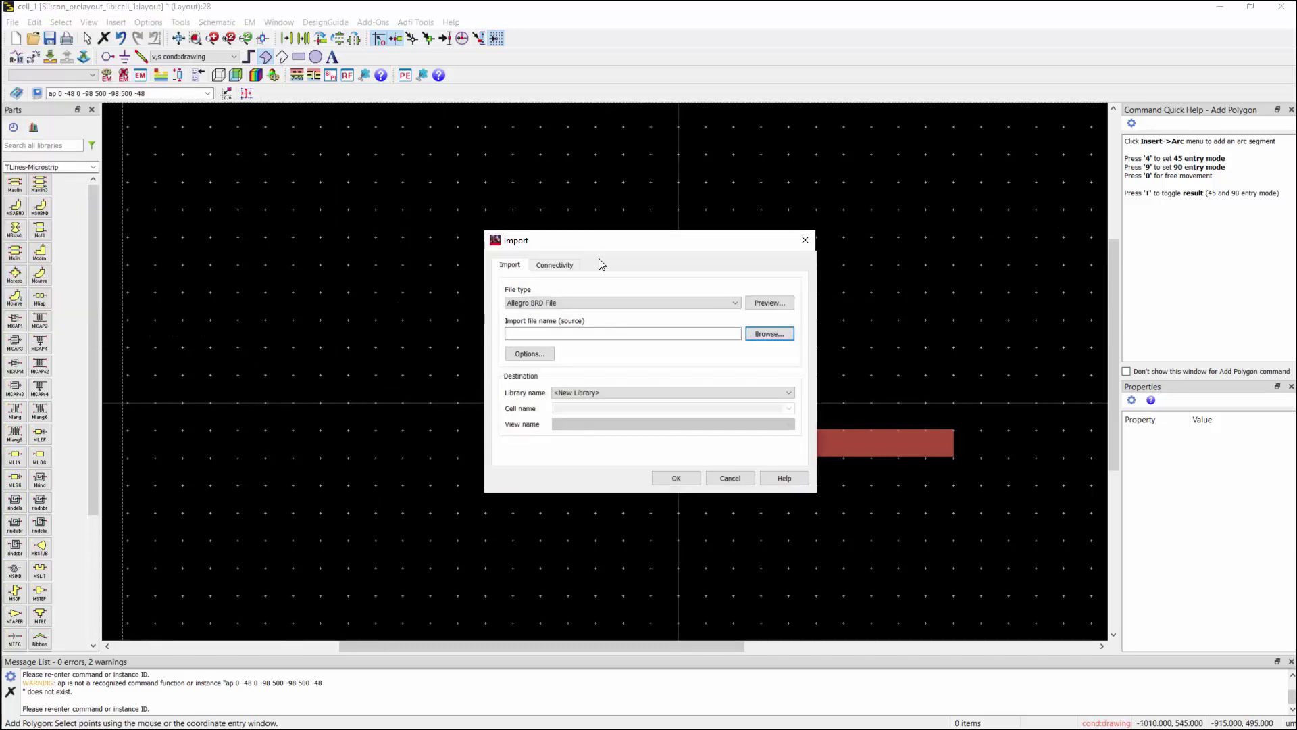
{"action": "left_click", "coordinate": [634, 306]}
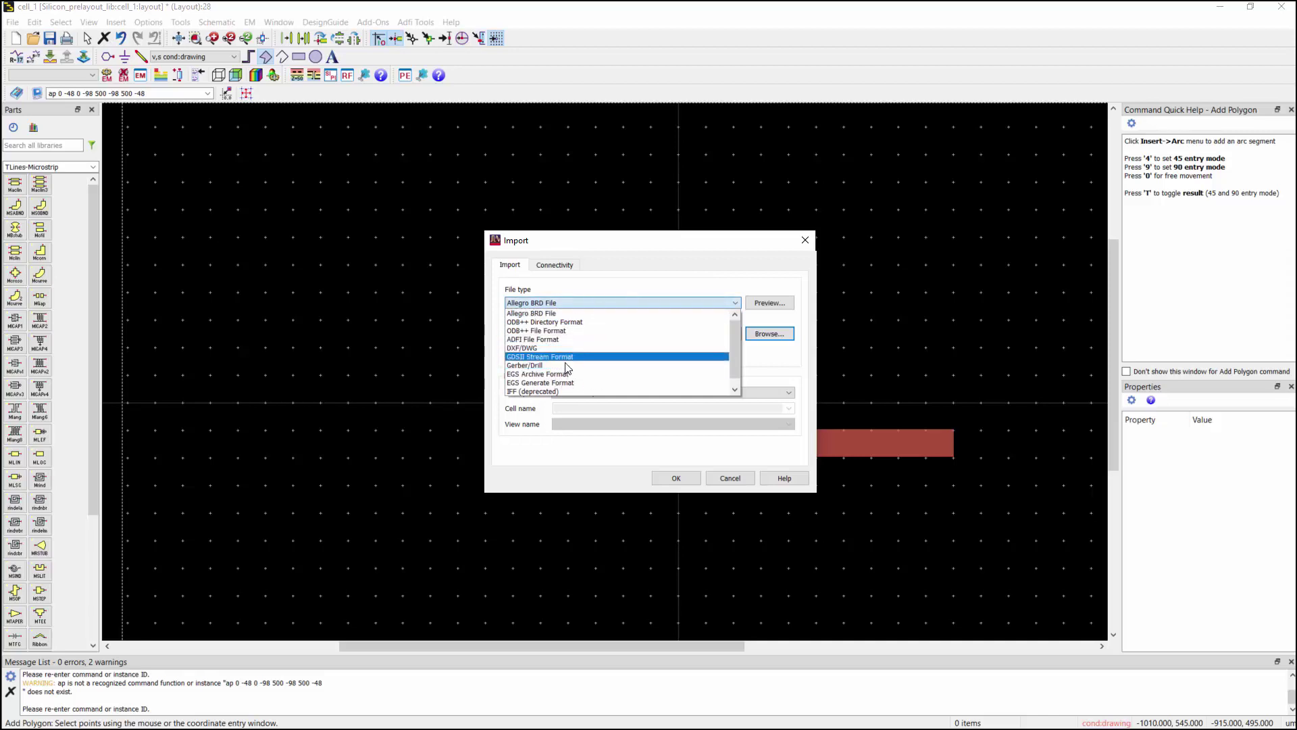
{"action": "left_click", "coordinate": [730, 478]}
- Place pin P1 at the edge of the long strip
{"action": "scroll", "coordinate": [752, 465], "scroll_direction": "up", "scroll_amount": 2}
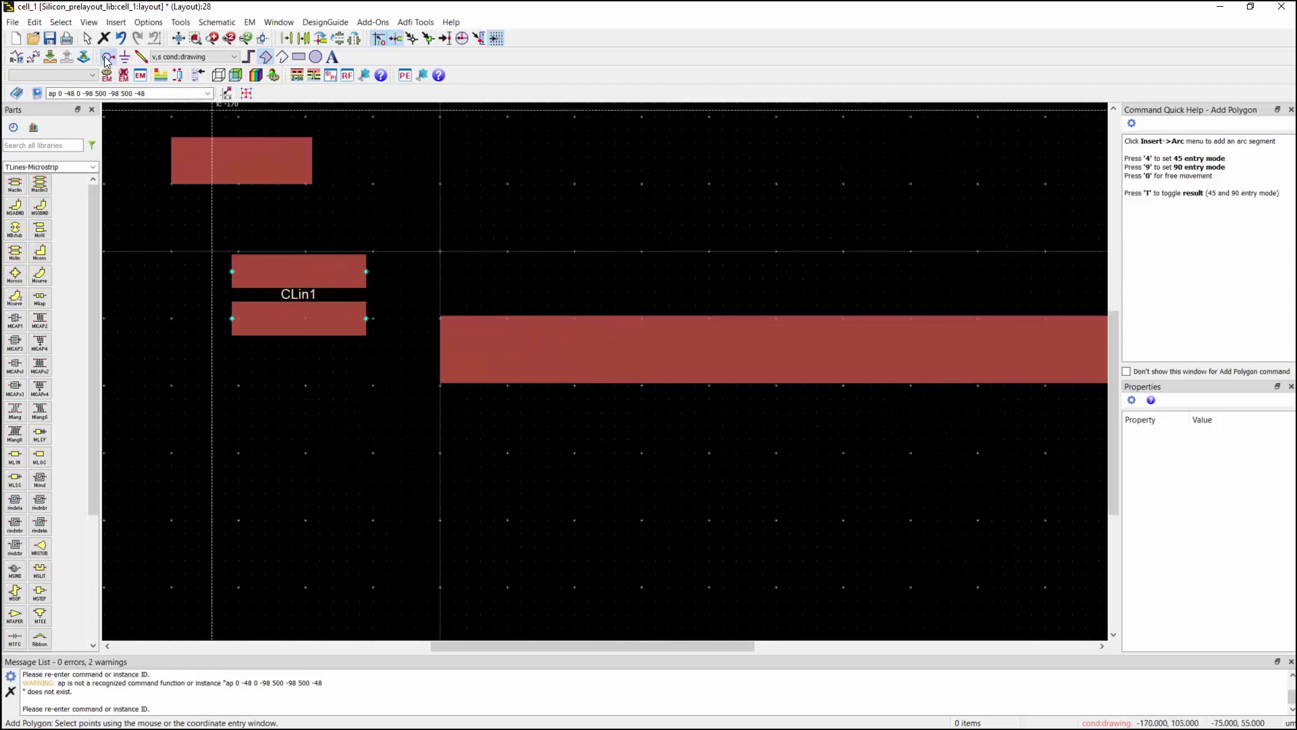
{"action": "left_click", "coordinate": [65, 56]}
{"action": "left_click", "coordinate": [438, 352]}
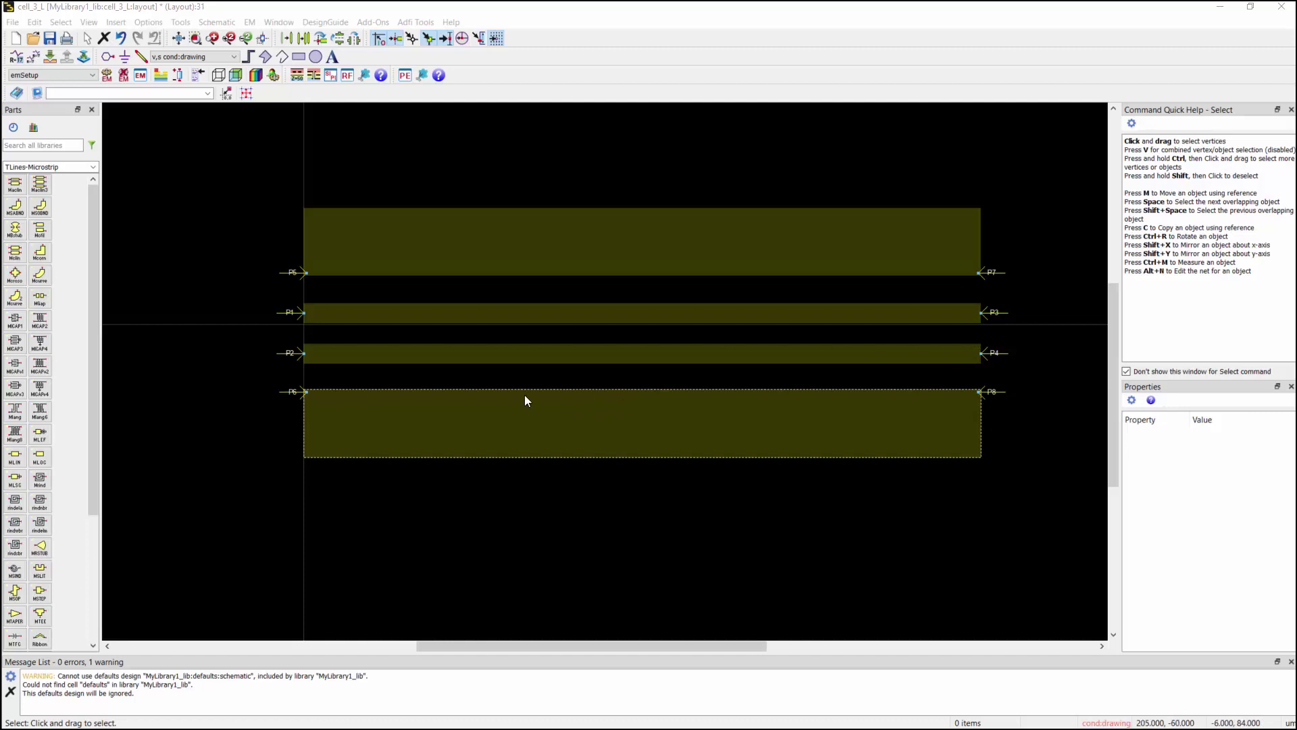
- Create an EM setup view for cell_3_L, confirm substrate1, and view its Ports page
{"action": "left_click", "coordinate": [250, 22]}
{"action": "left_click", "coordinate": [263, 52]}
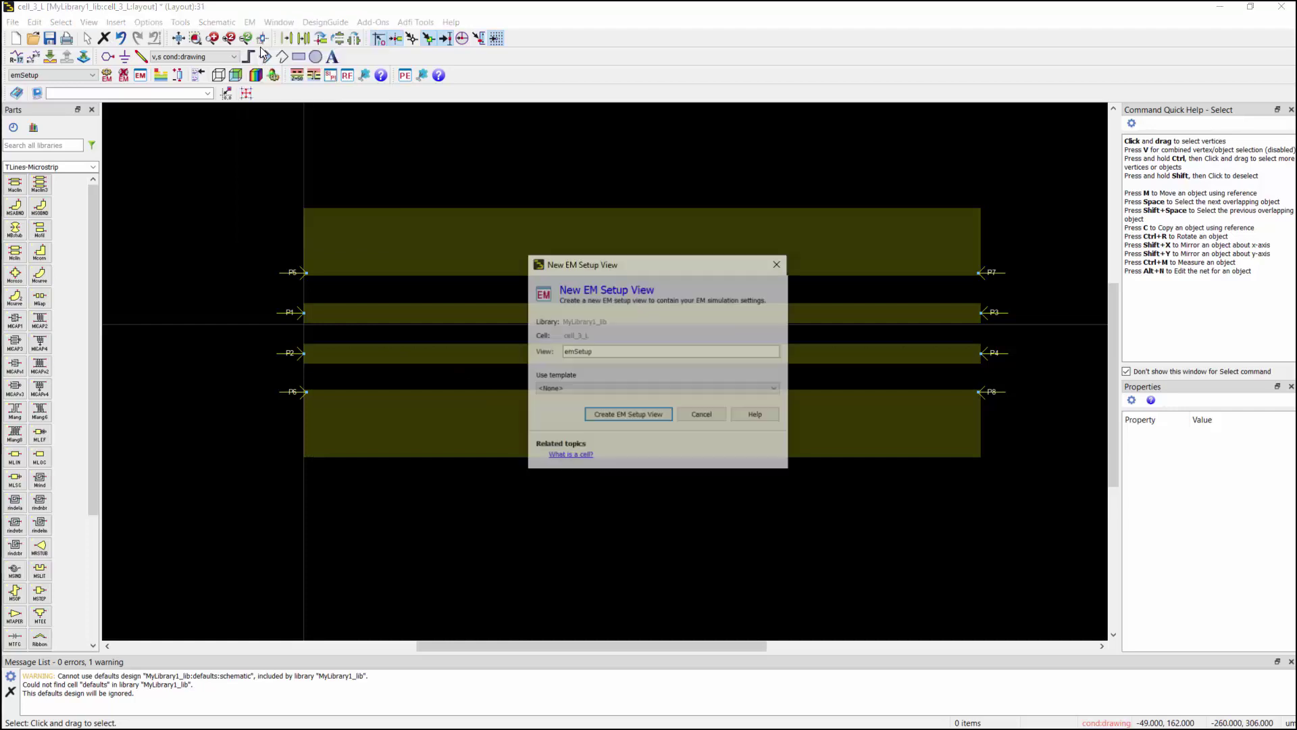
{"action": "left_click", "coordinate": [629, 415]}
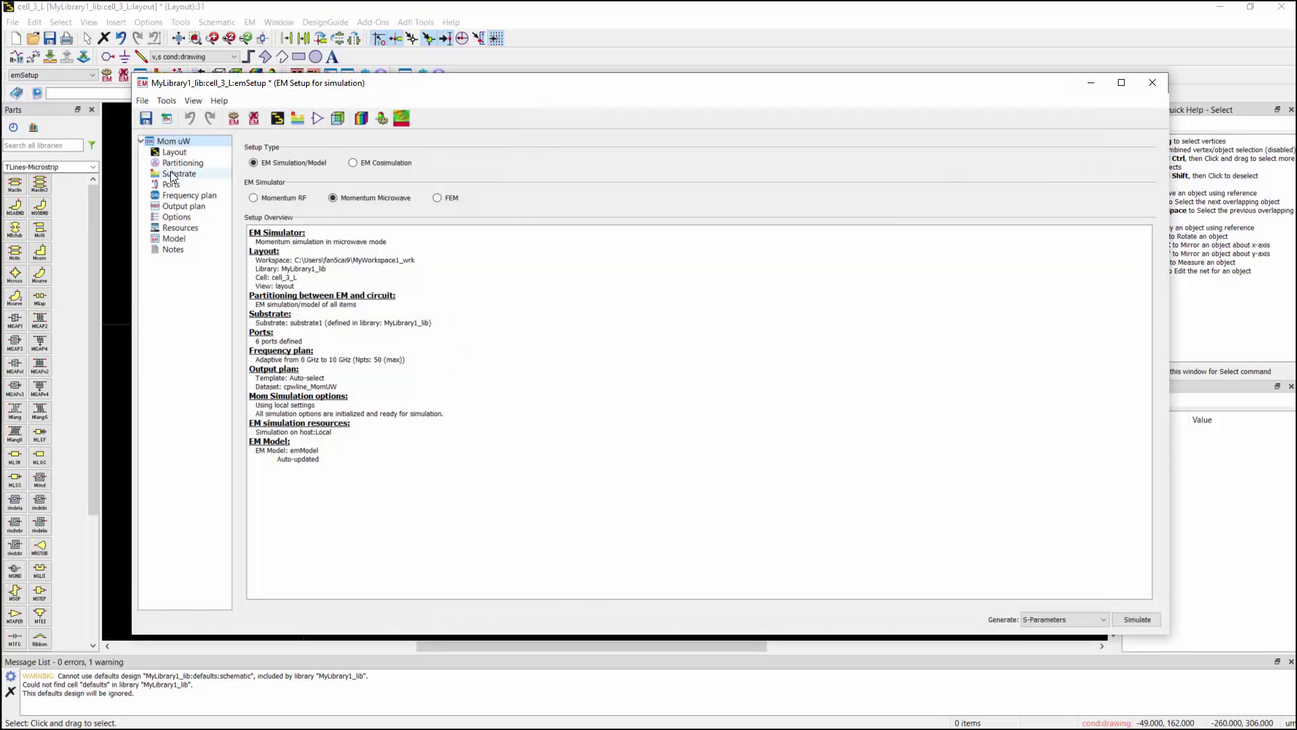
{"action": "left_click", "coordinate": [174, 173]}
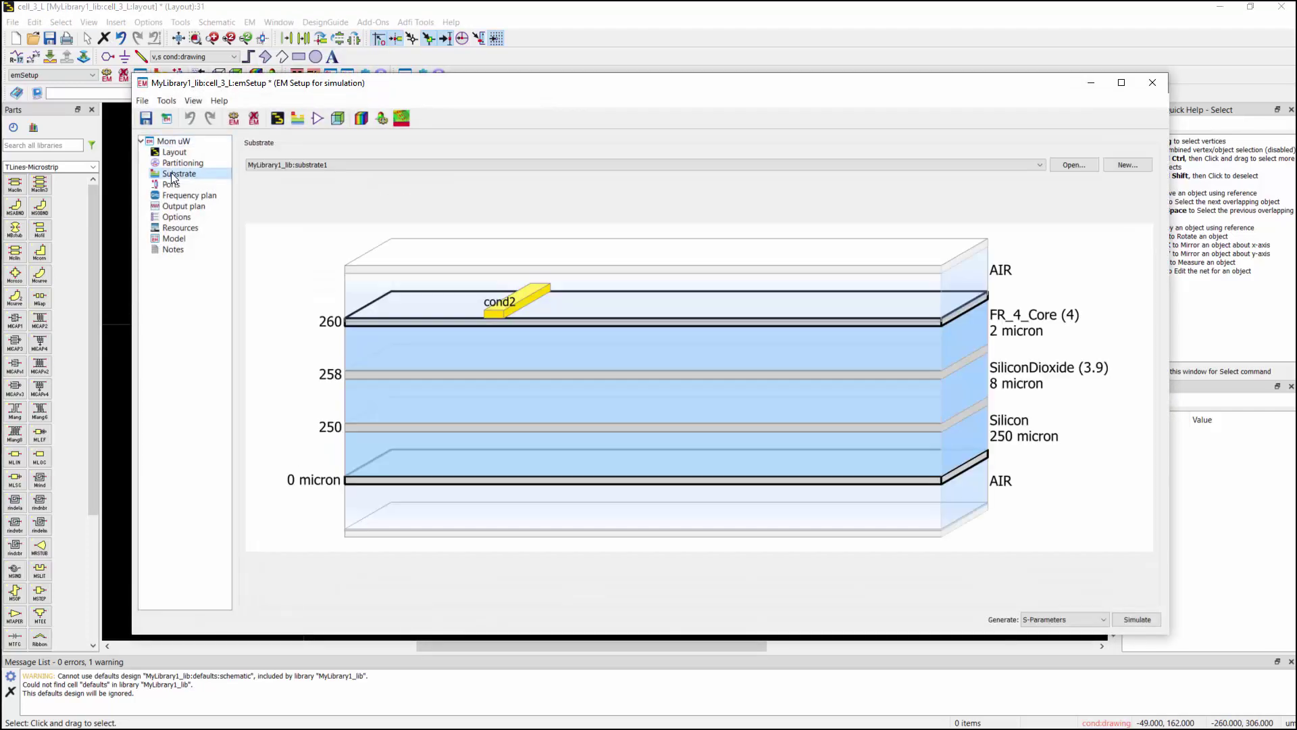
{"action": "left_click", "coordinate": [307, 165]}
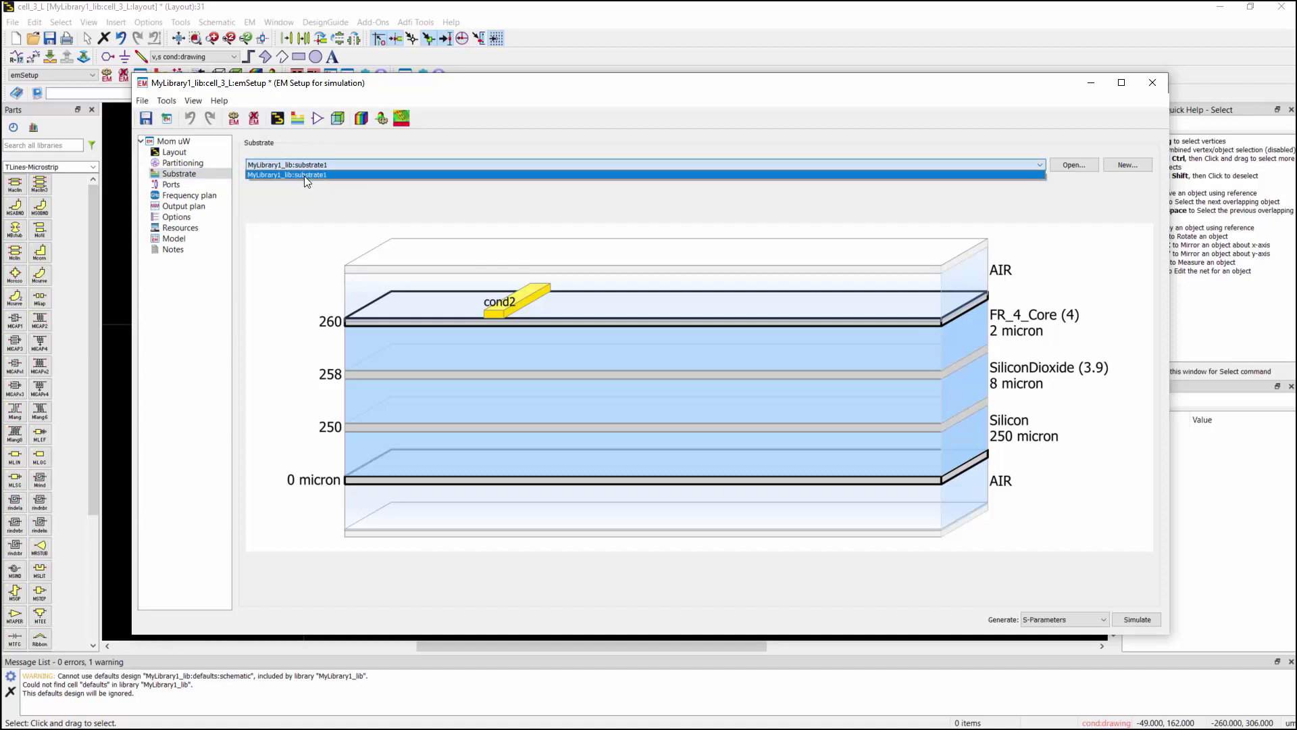
{"action": "left_click", "coordinate": [186, 189]}
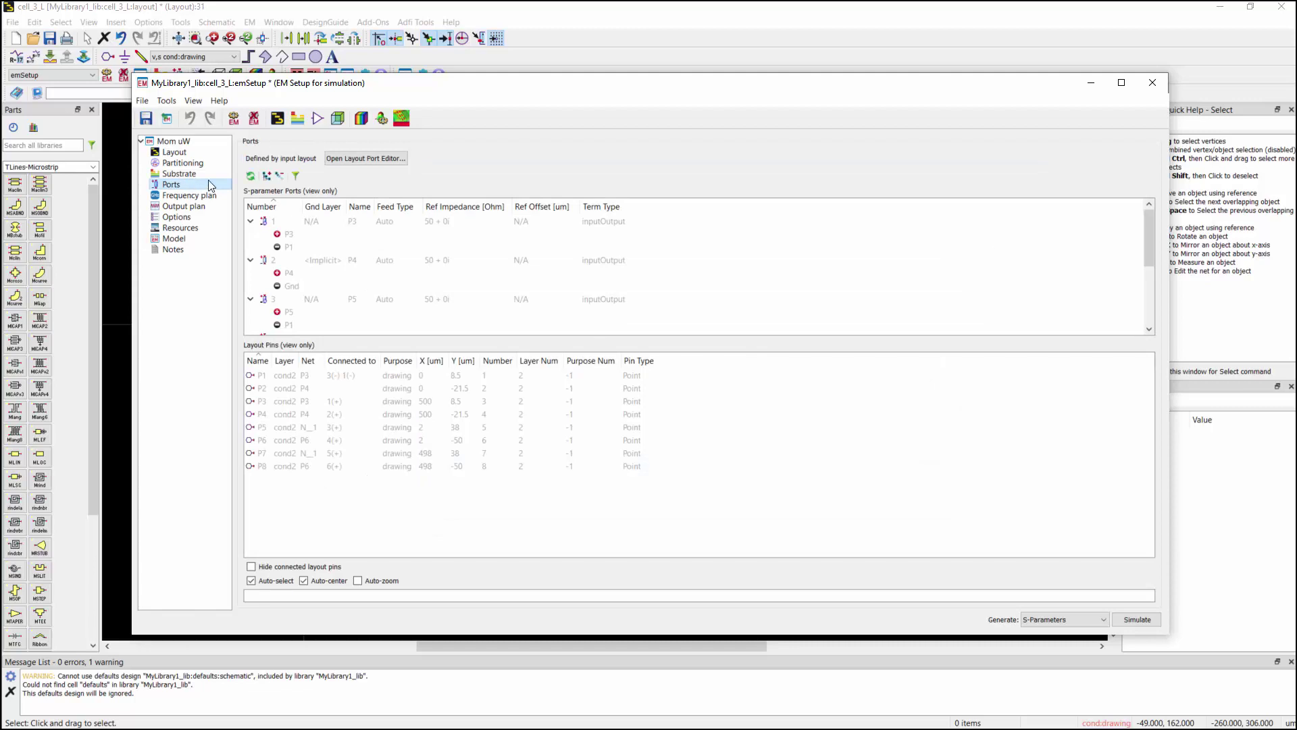
- In the Layout Port Editor, add pin P2 to port 3's minus terminal
{"action": "left_click", "coordinate": [339, 158]}
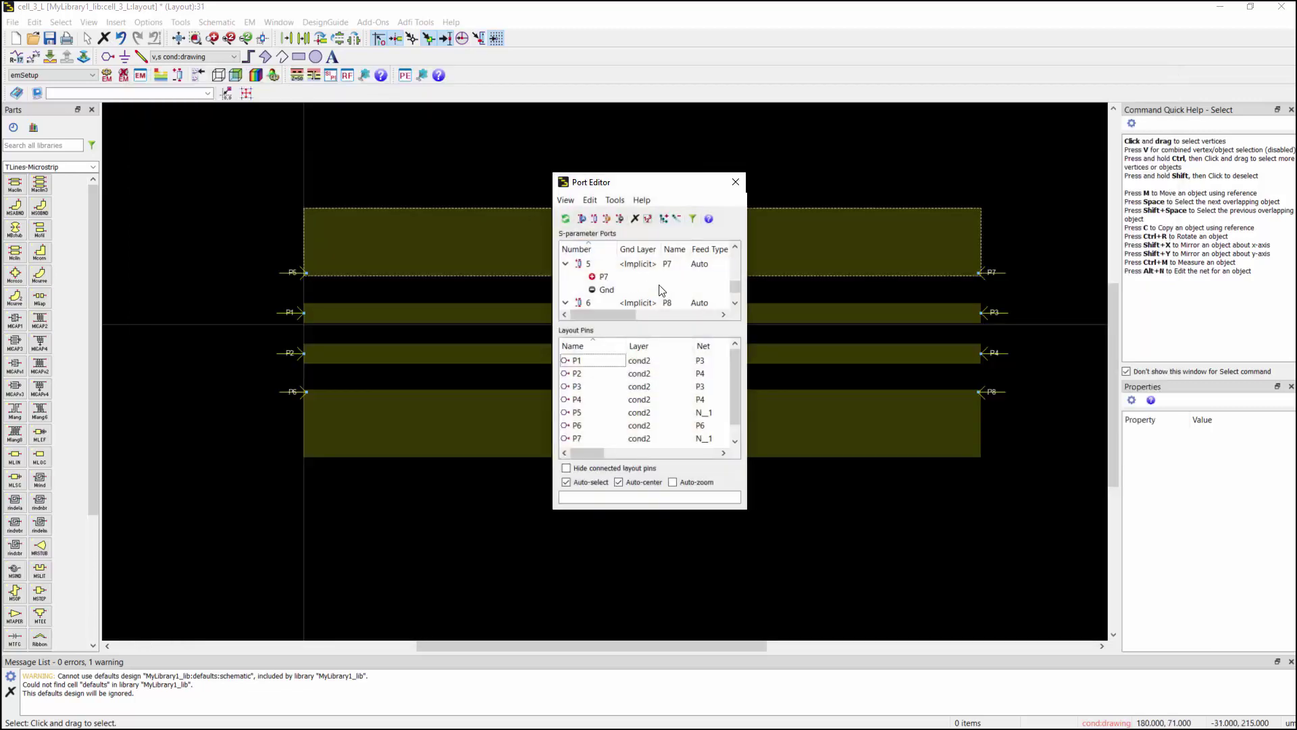
{"action": "scroll", "coordinate": [651, 301], "scroll_direction": "up", "scroll_amount": 3}
{"action": "scroll", "coordinate": [651, 301], "scroll_direction": "down", "scroll_amount": 1}
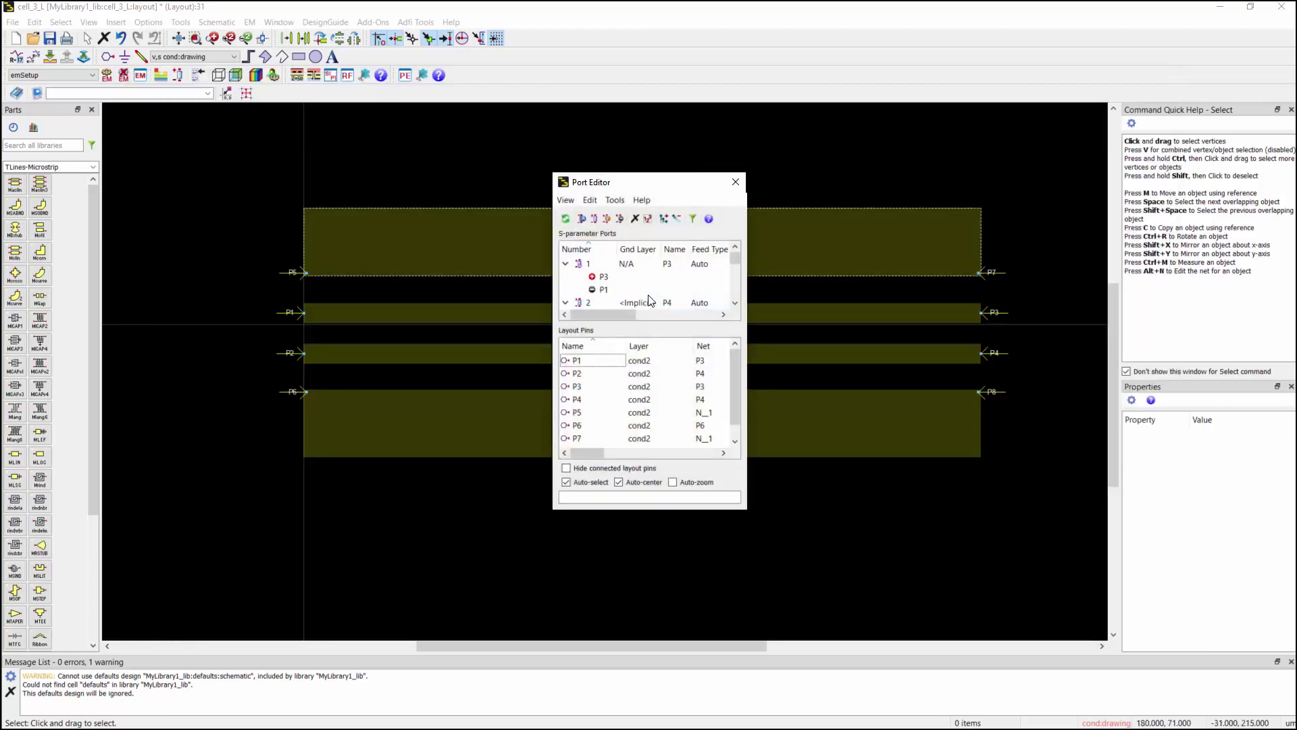
{"action": "left_click", "coordinate": [578, 374]}
{"action": "left_click_drag", "start_coordinate": [579, 377], "coordinate": [614, 293]}
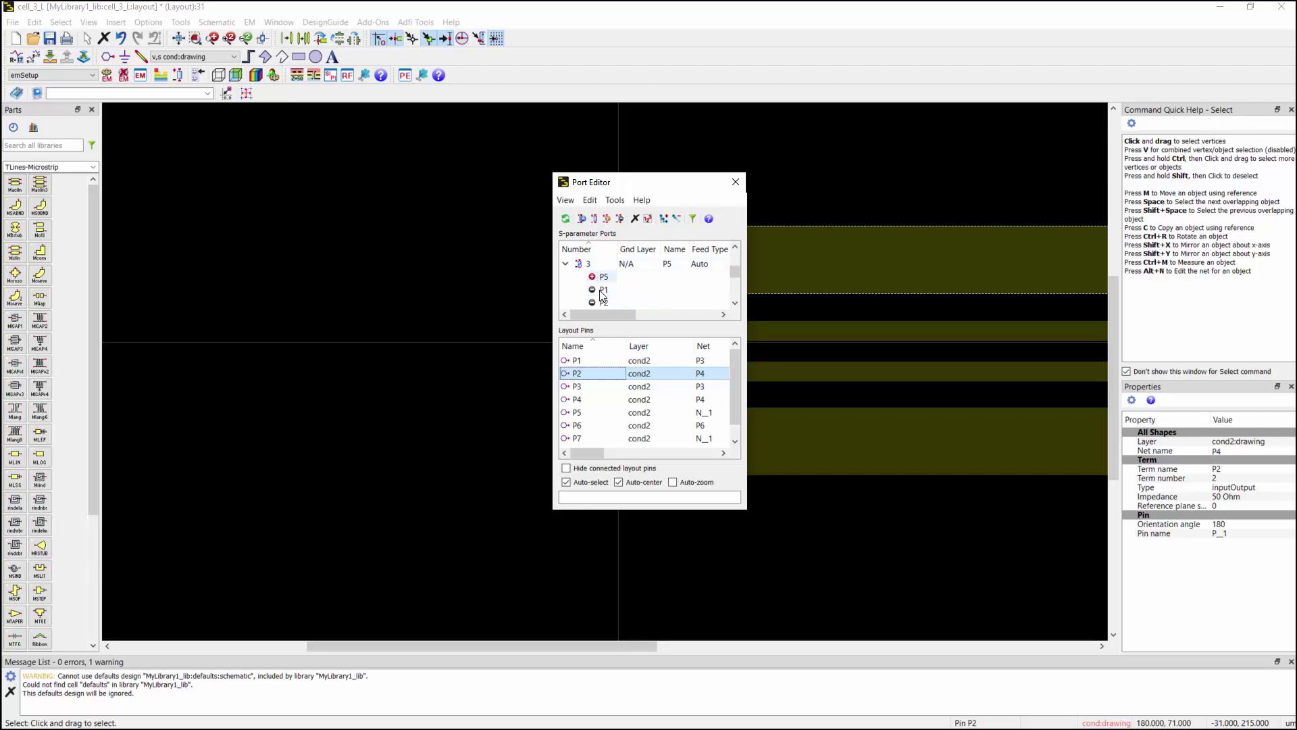
- Assign pin P3 to port 5's ground terminal and close the Port Editor
{"action": "scroll", "coordinate": [602, 298], "scroll_direction": "down", "scroll_amount": 3}
{"action": "scroll", "coordinate": [602, 298], "scroll_direction": "up", "scroll_amount": 1}
{"action": "left_click_drag", "start_coordinate": [576, 387], "coordinate": [616, 308]}
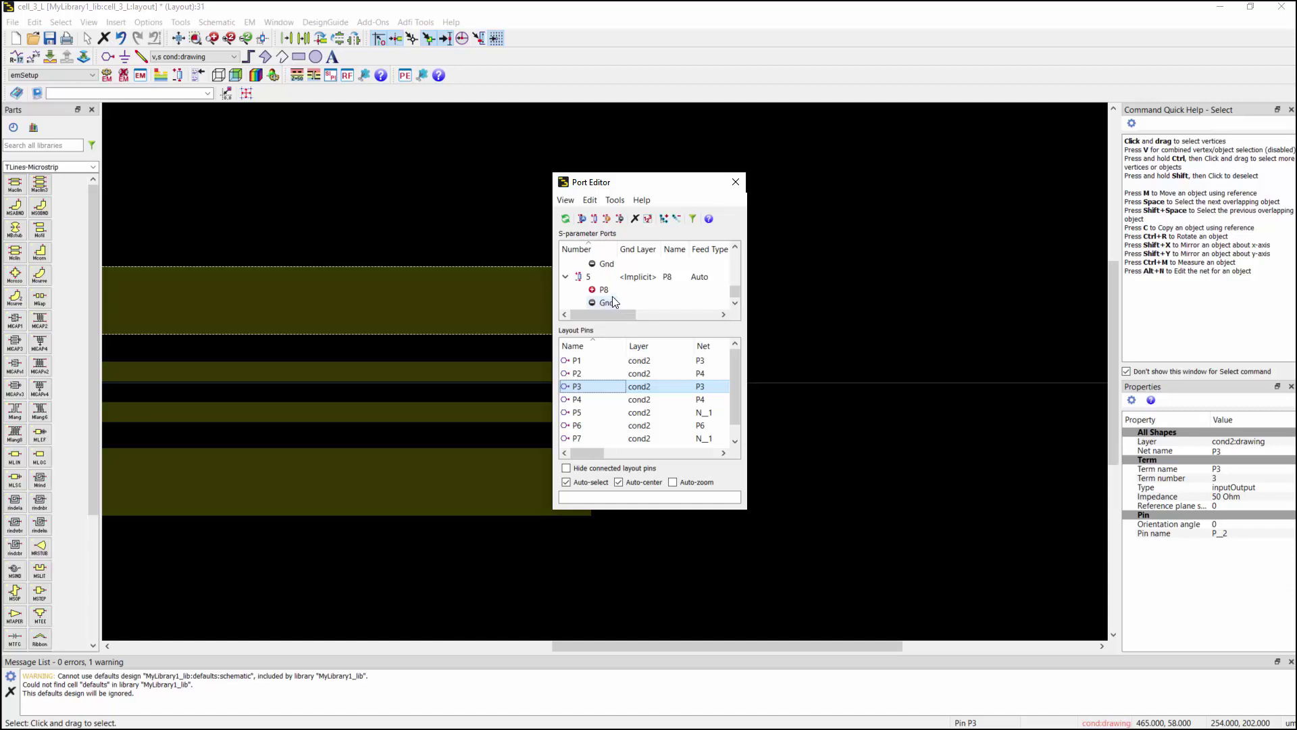
{"action": "left_click_drag", "start_coordinate": [612, 297], "coordinate": [612, 297]}
{"action": "left_click", "coordinate": [742, 182]}
{"action": "left_click", "coordinate": [250, 22]}
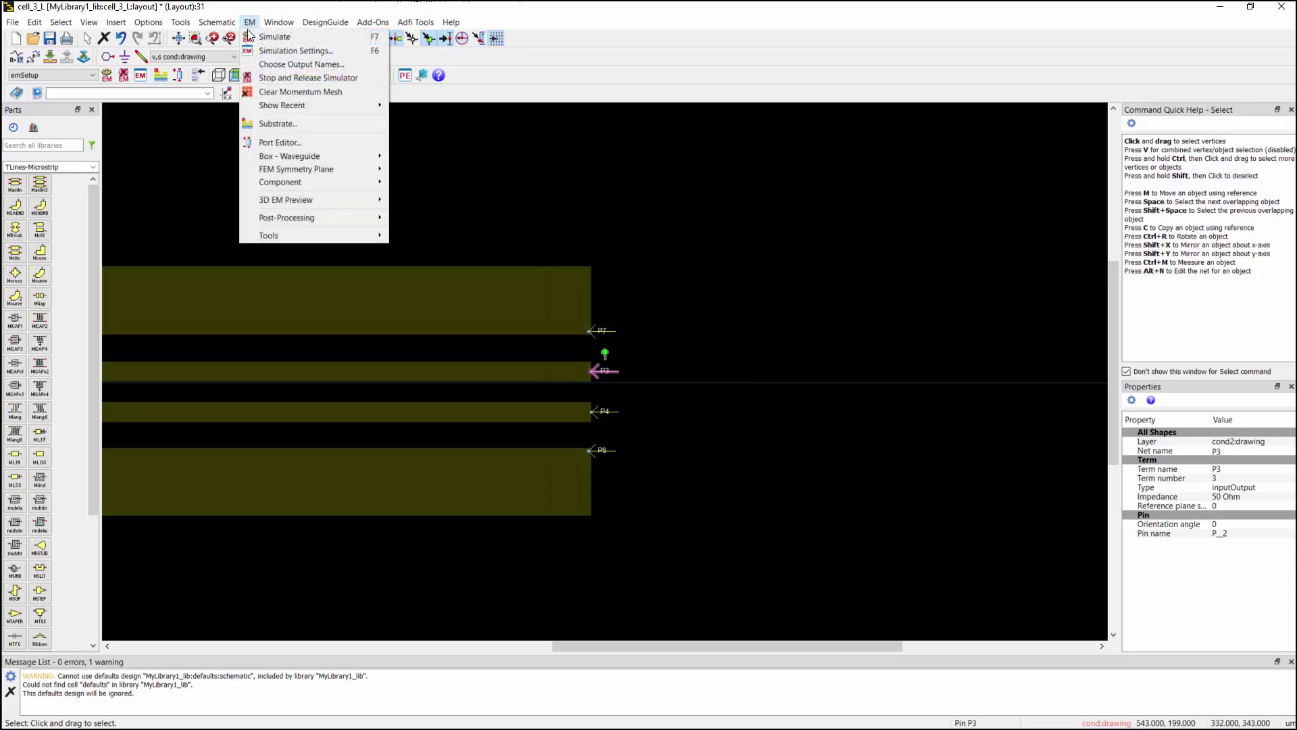
- Set the EM frequency plan's stop frequency to 20 GHz
{"action": "left_click", "coordinate": [252, 52]}
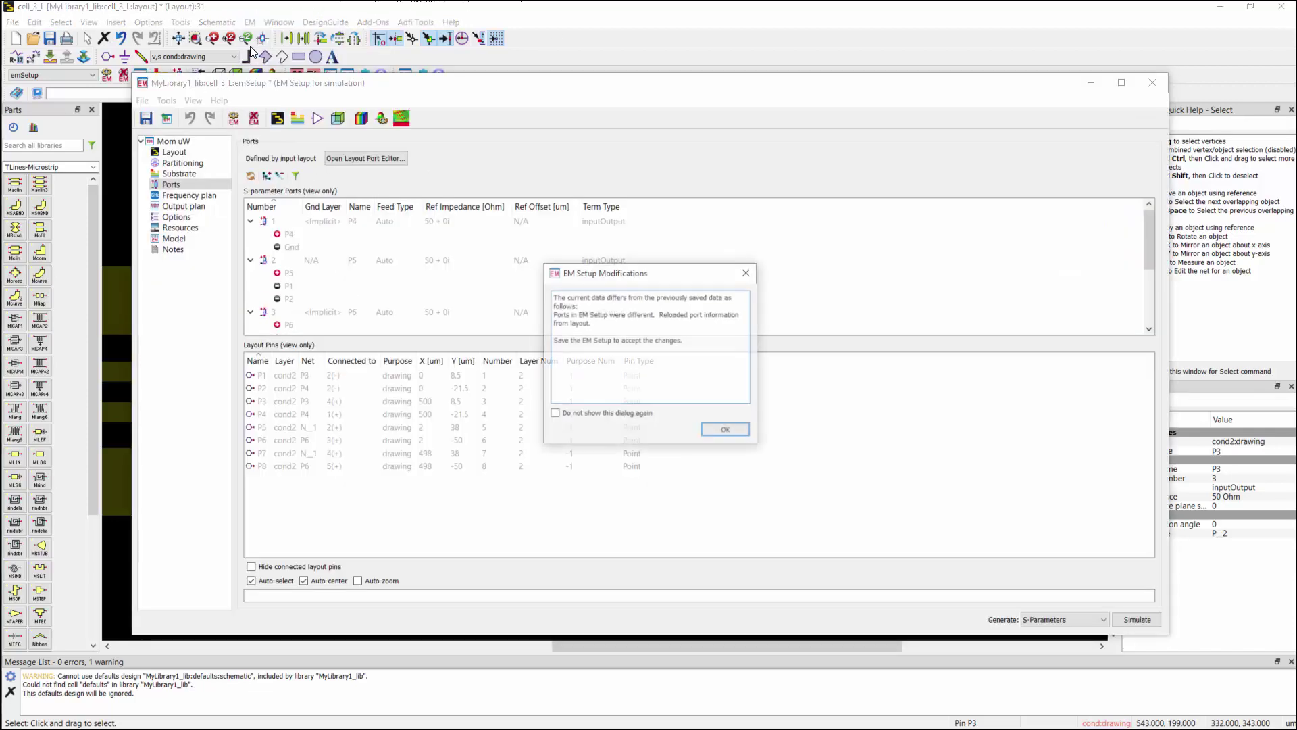
{"action": "left_click", "coordinate": [744, 274]}
{"action": "left_click", "coordinate": [195, 195]}
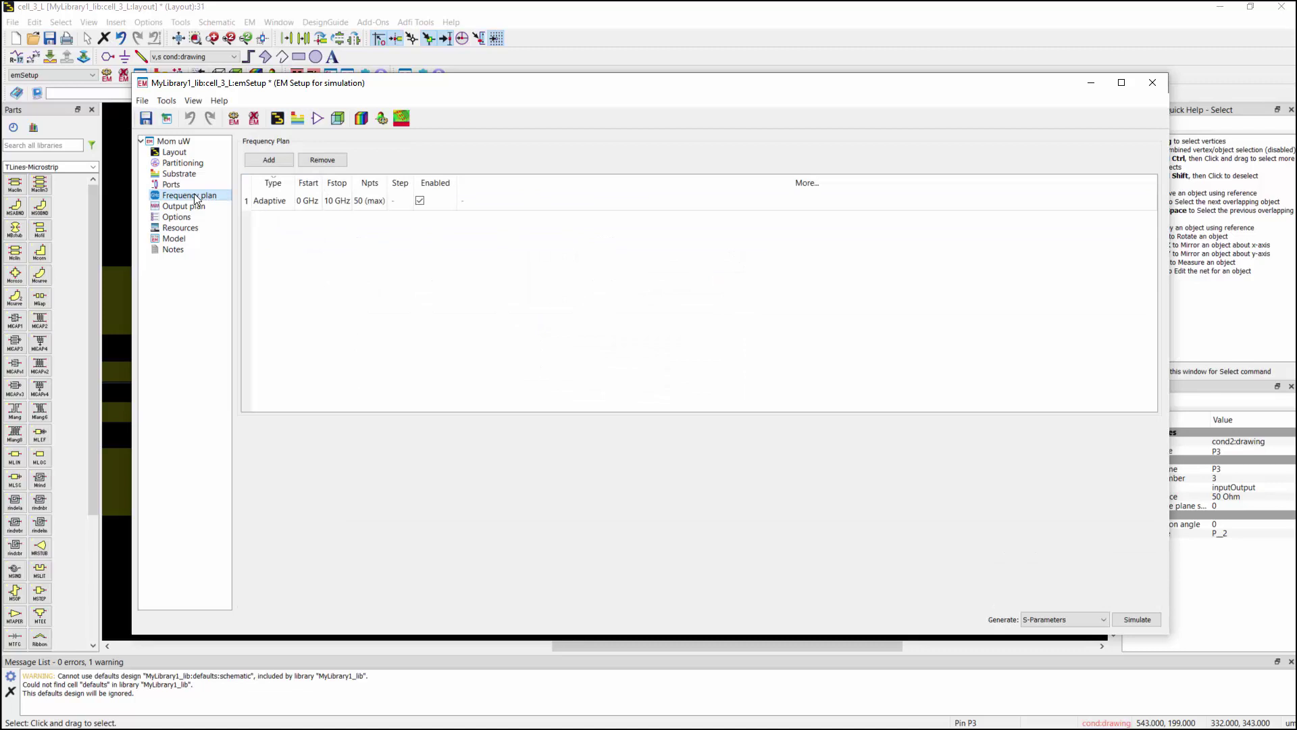
{"action": "double_click", "coordinate": [331, 202]}
{"action": "type", "text": "20"}
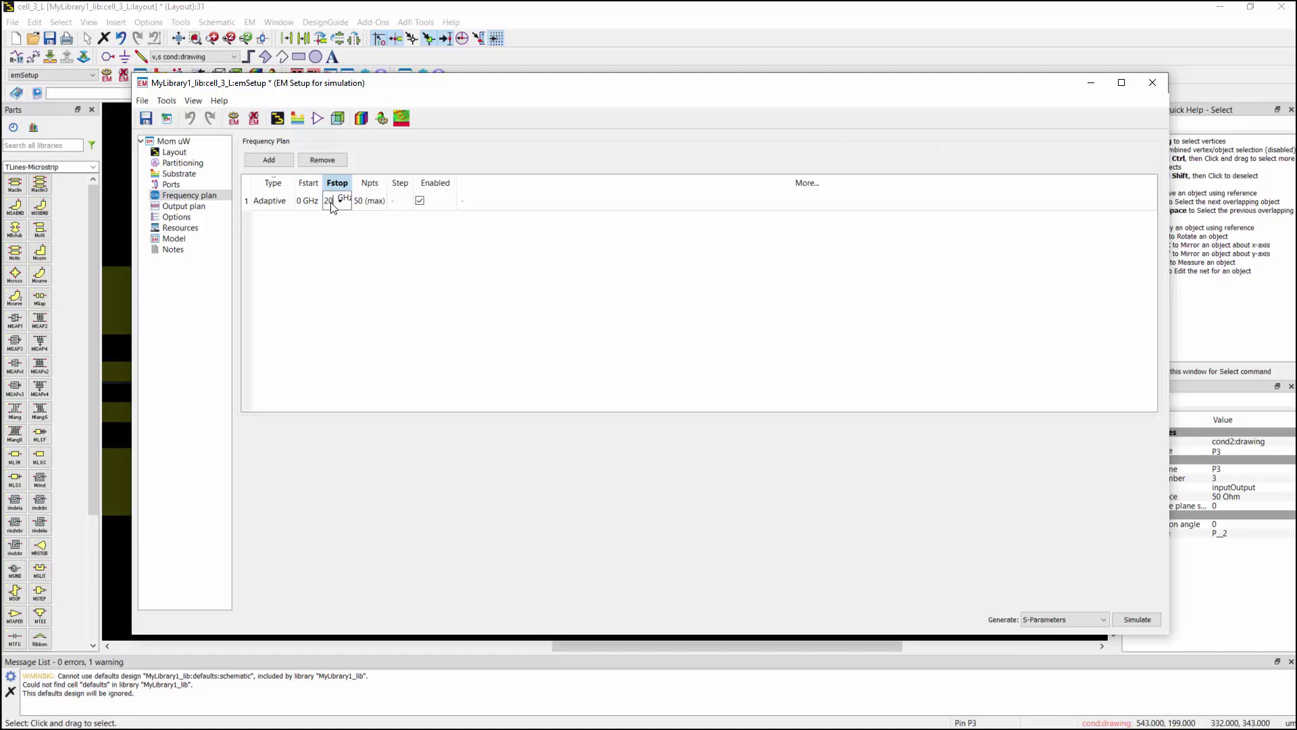
{"action": "left_click", "coordinate": [339, 264]}
- Change the frequency sweep type to Linear with a 0.5 GHz step
{"action": "left_click", "coordinate": [290, 202]}
{"action": "left_click", "coordinate": [289, 199]}
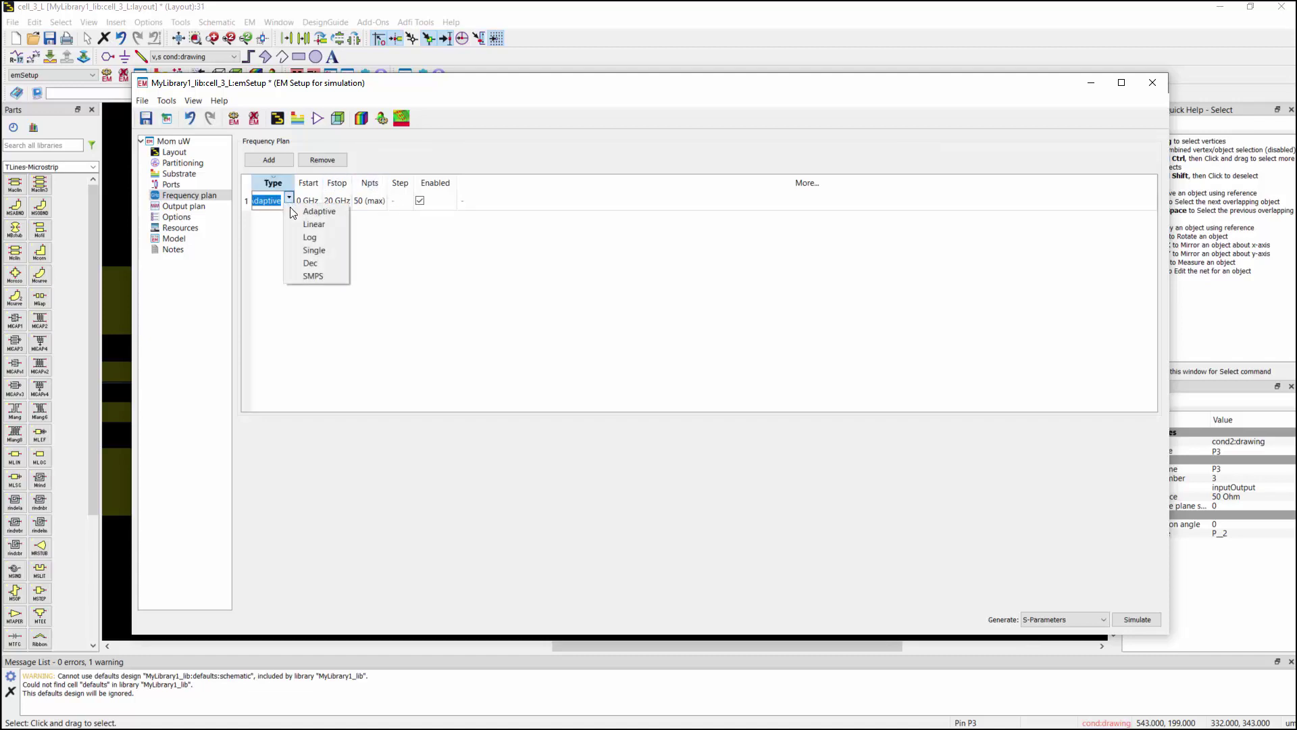
{"action": "left_click", "coordinate": [312, 224]}
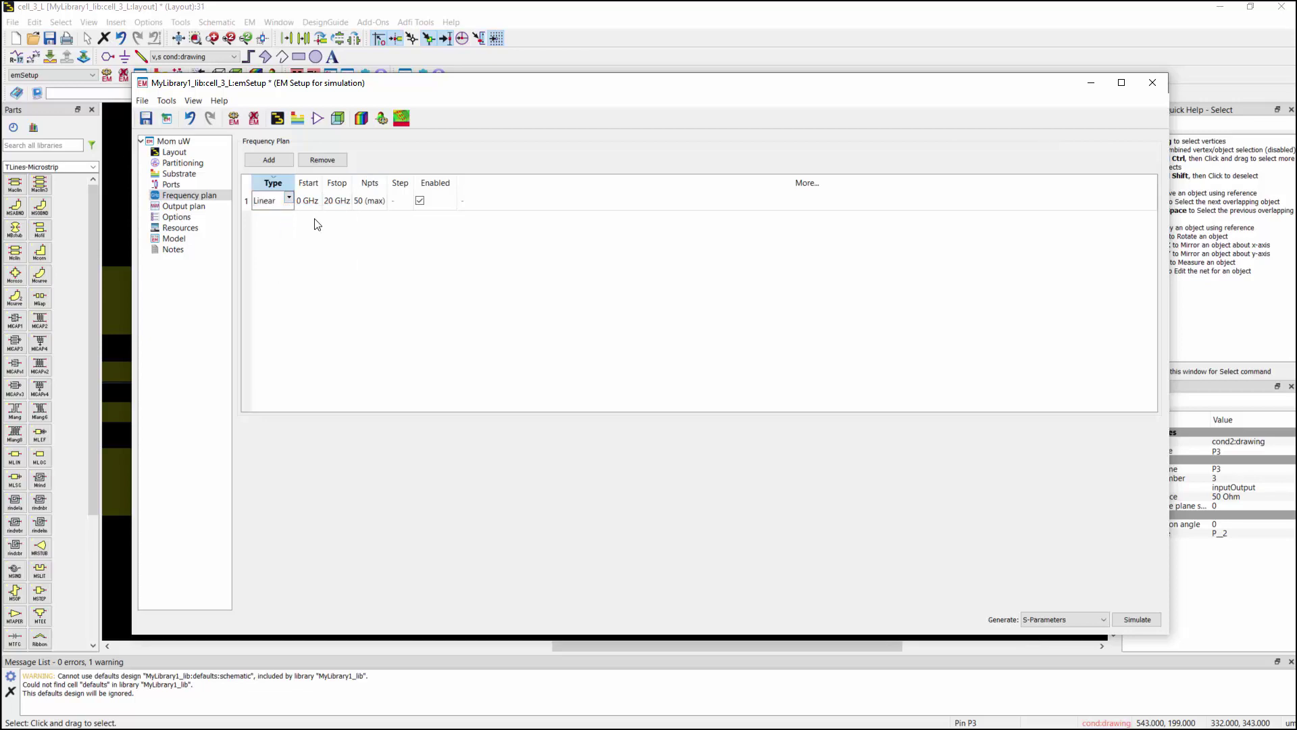
{"action": "left_click", "coordinate": [402, 202]}
{"action": "type", "text": "0.5"}
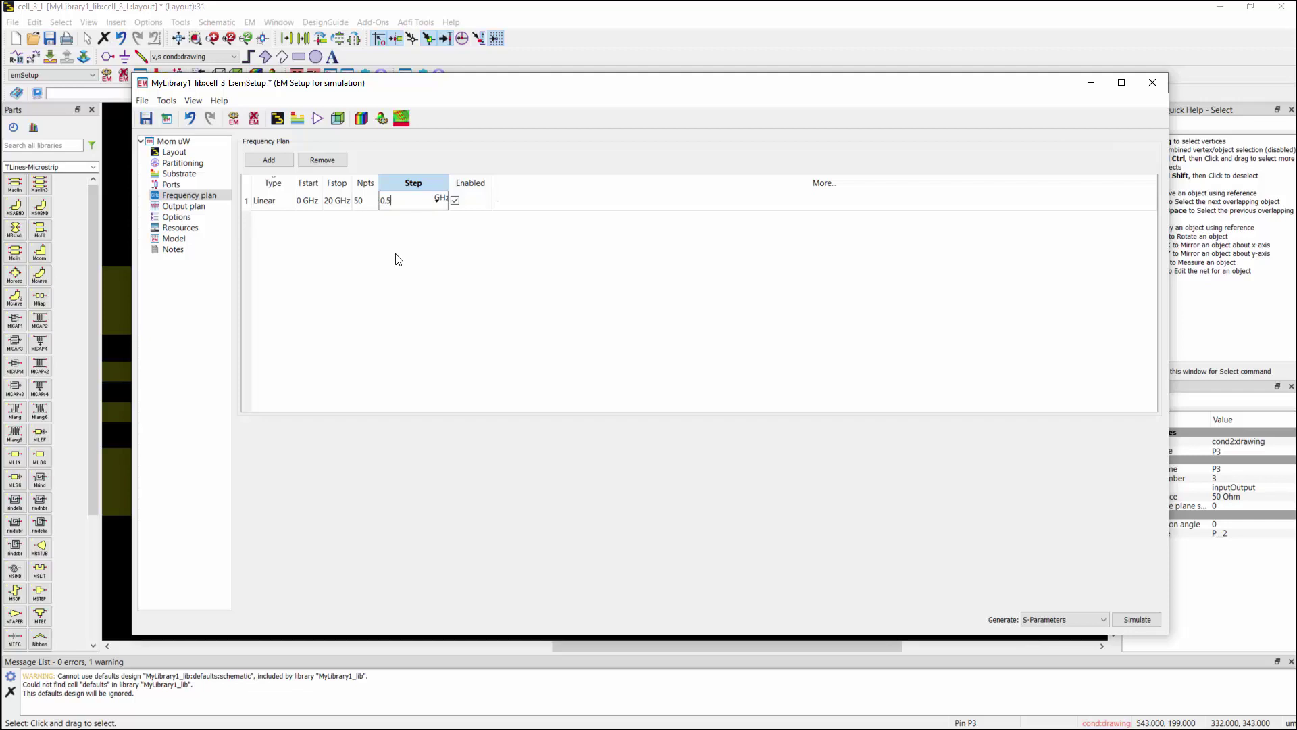
{"action": "key", "text": "Return"}
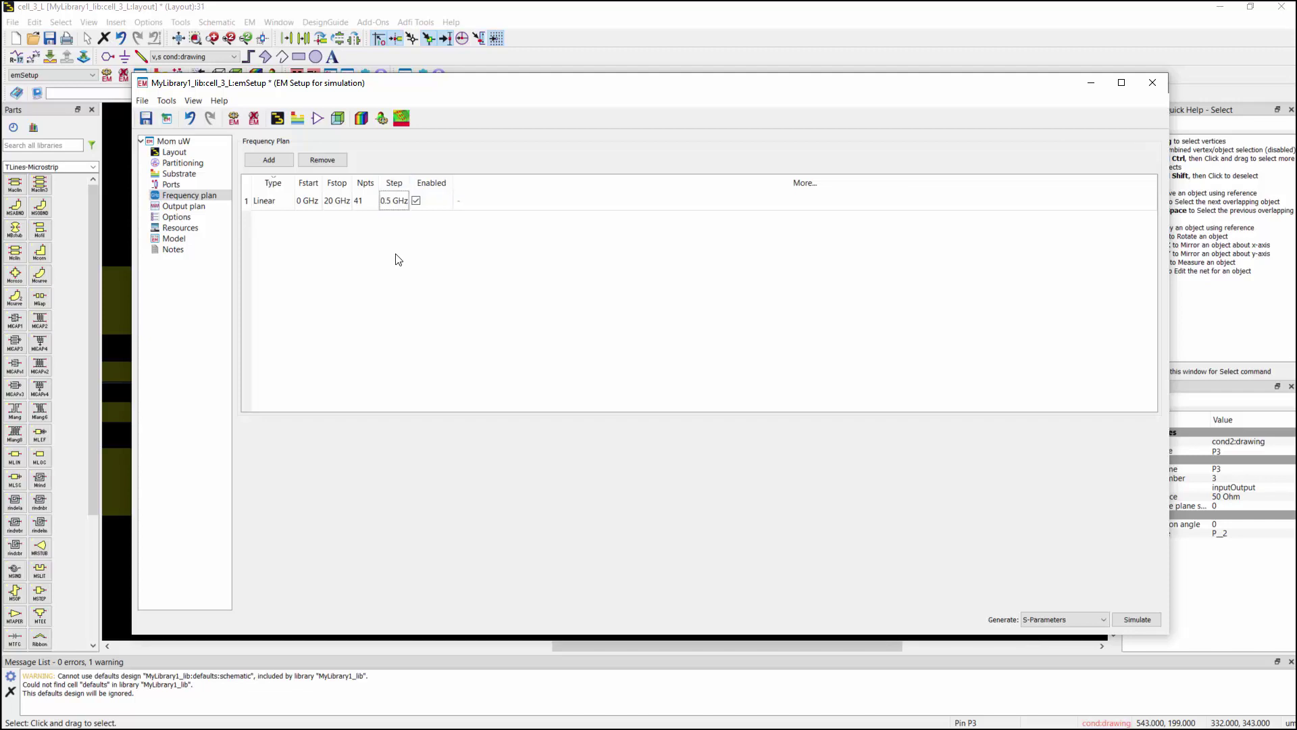
{"action": "left_click", "coordinate": [191, 207]}
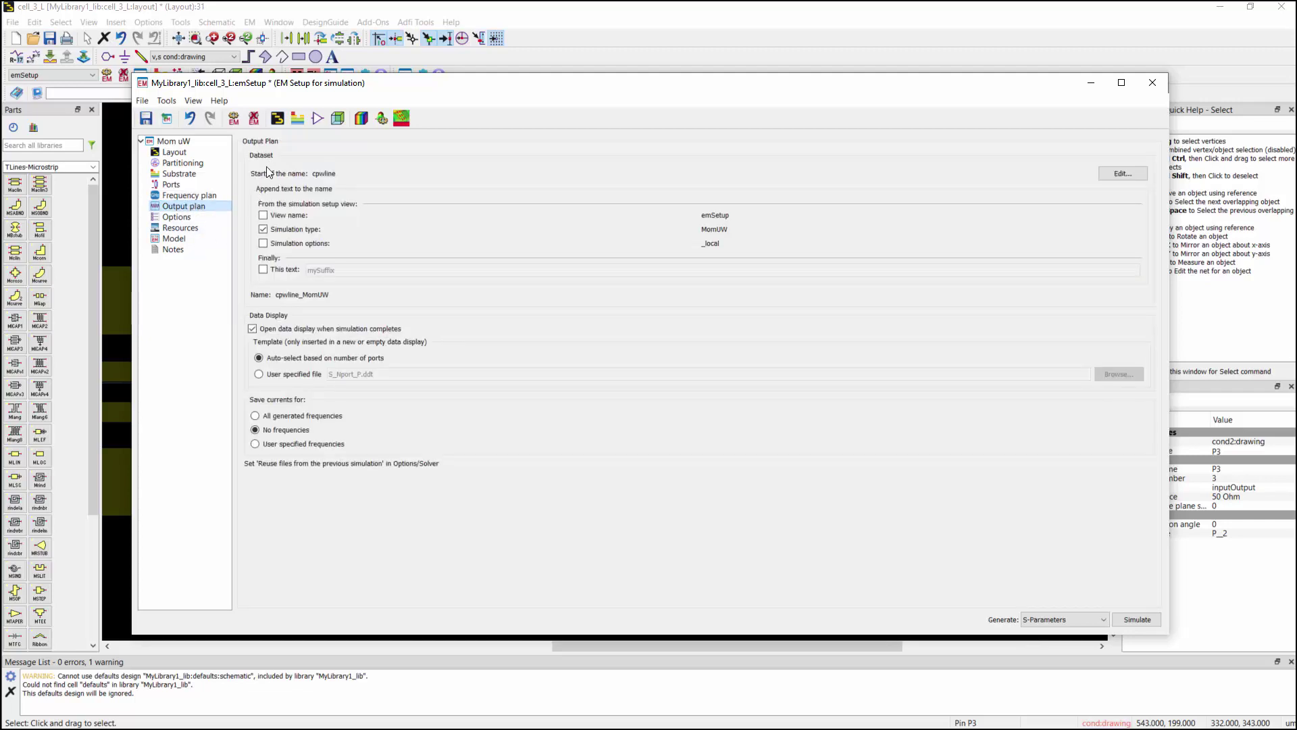
- Enable edge meshing, disable mesh reduction, and enable transmission line mesh with 5 cells in width
{"action": "left_click", "coordinate": [200, 218]}
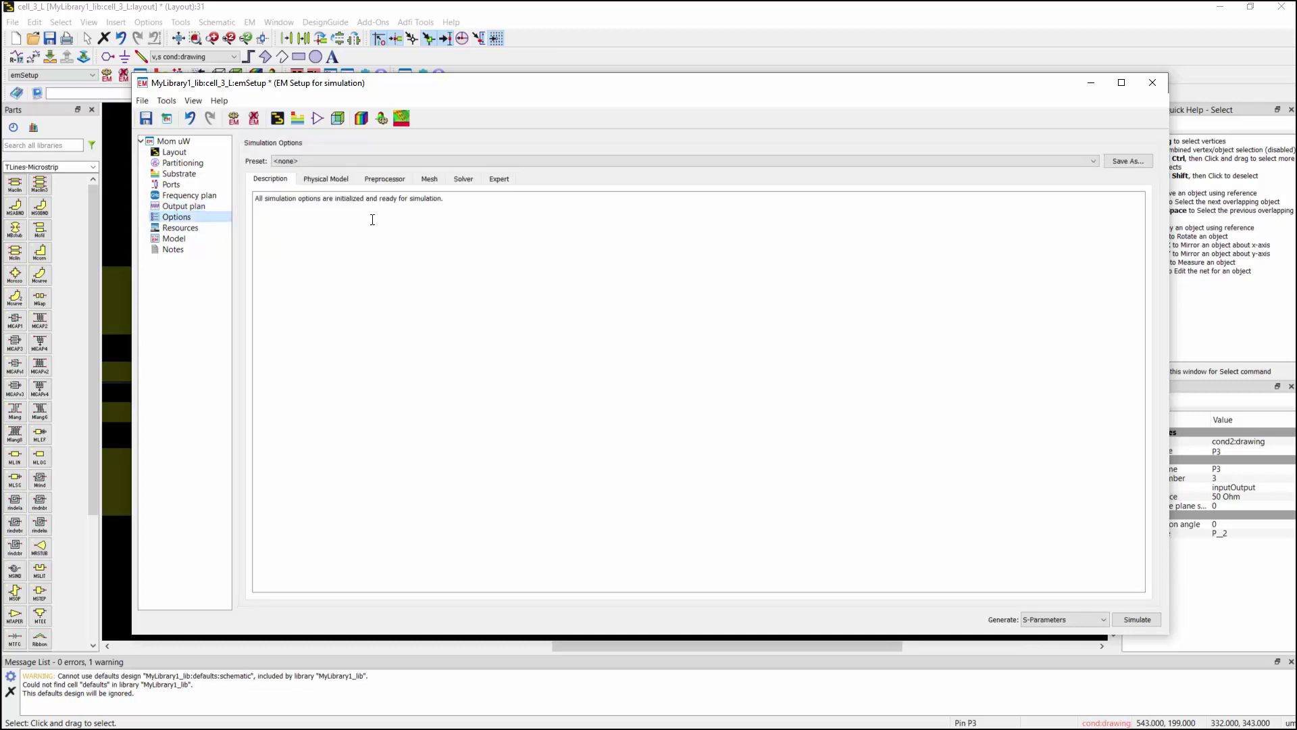
{"action": "left_click", "coordinate": [430, 183]}
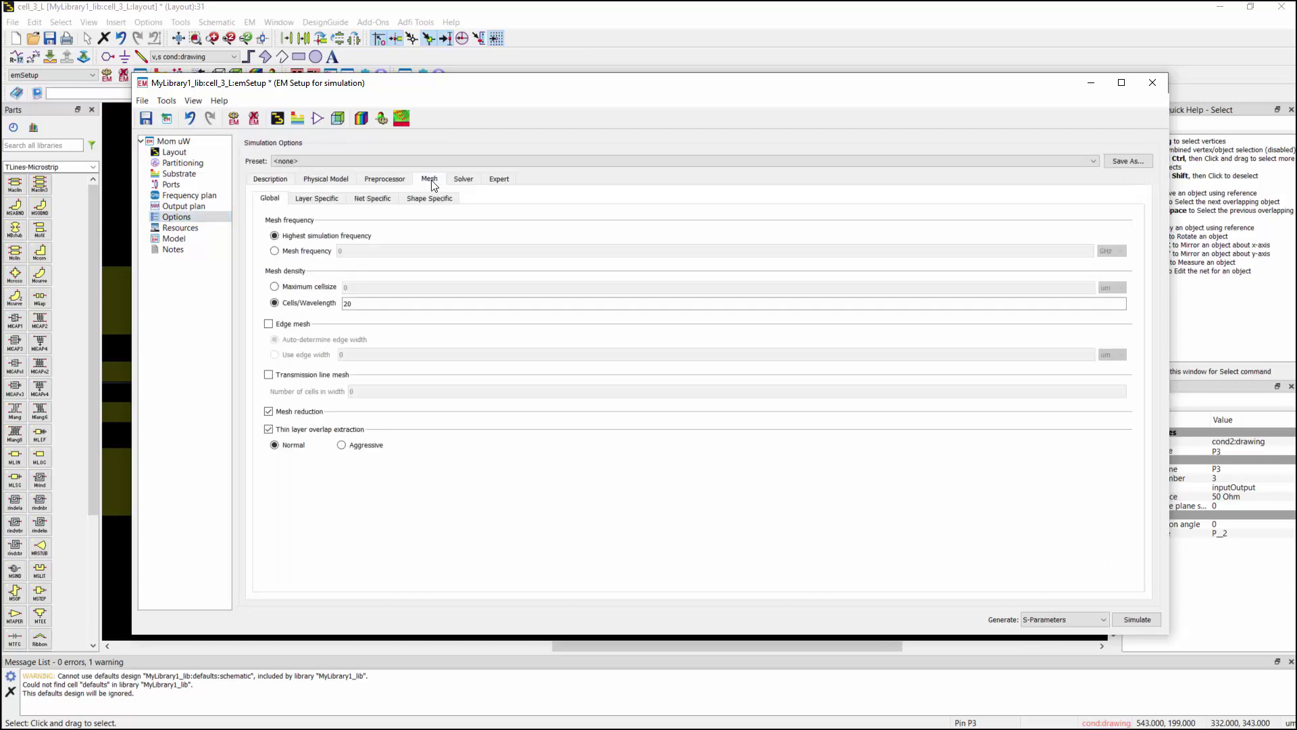
{"action": "left_click", "coordinate": [269, 325]}
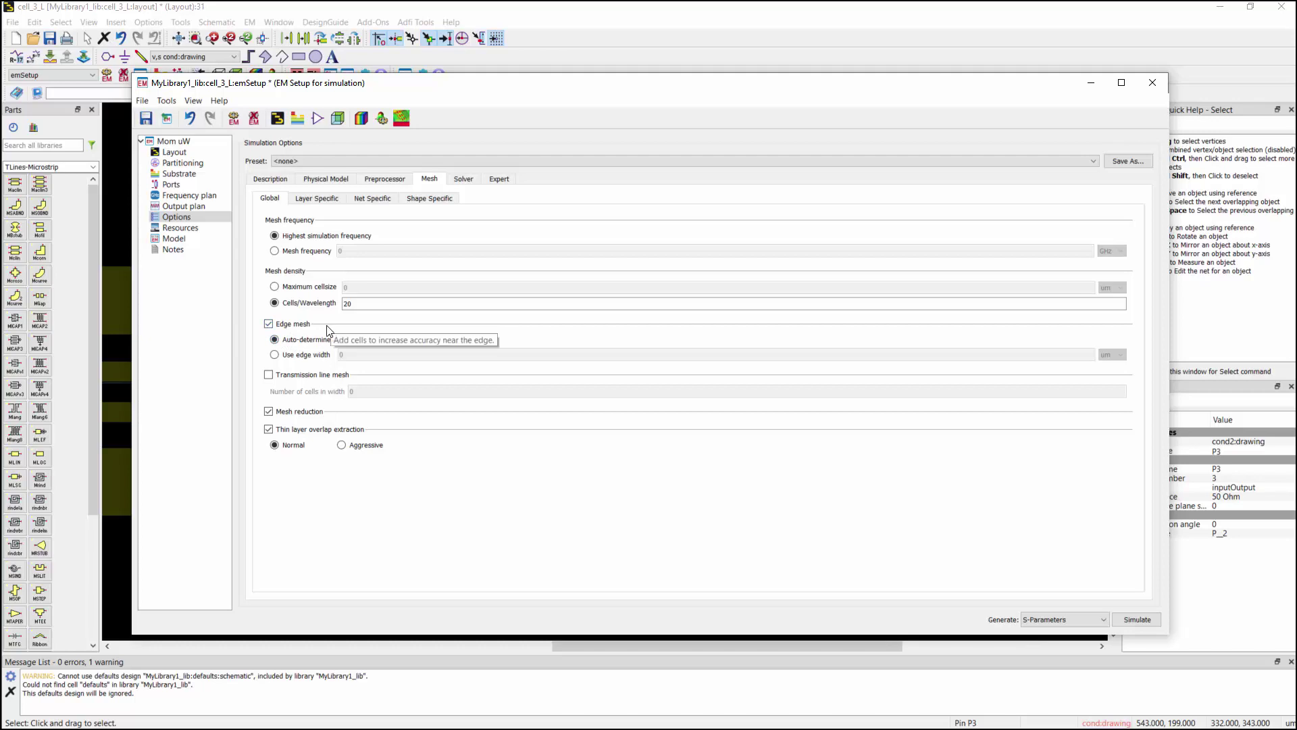
{"action": "left_click", "coordinate": [370, 303]}
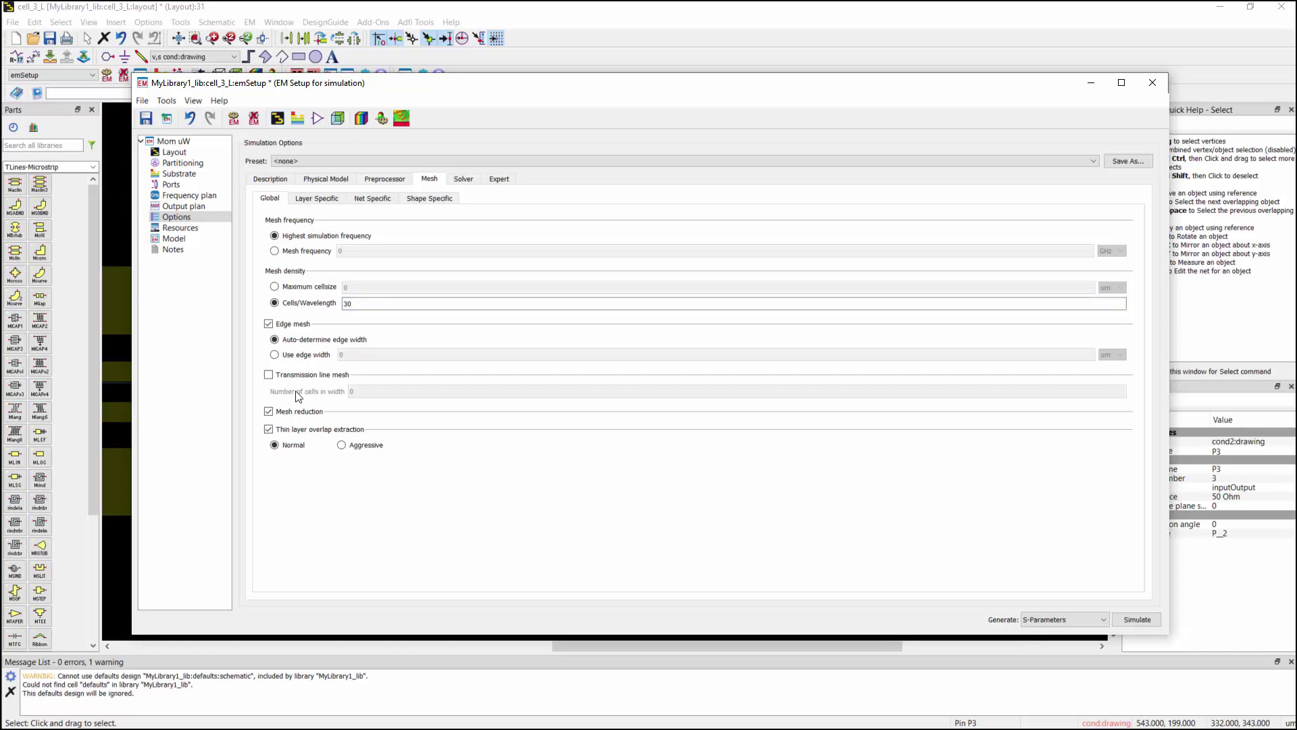
{"action": "left_click", "coordinate": [269, 413]}
{"action": "left_click", "coordinate": [269, 375]}
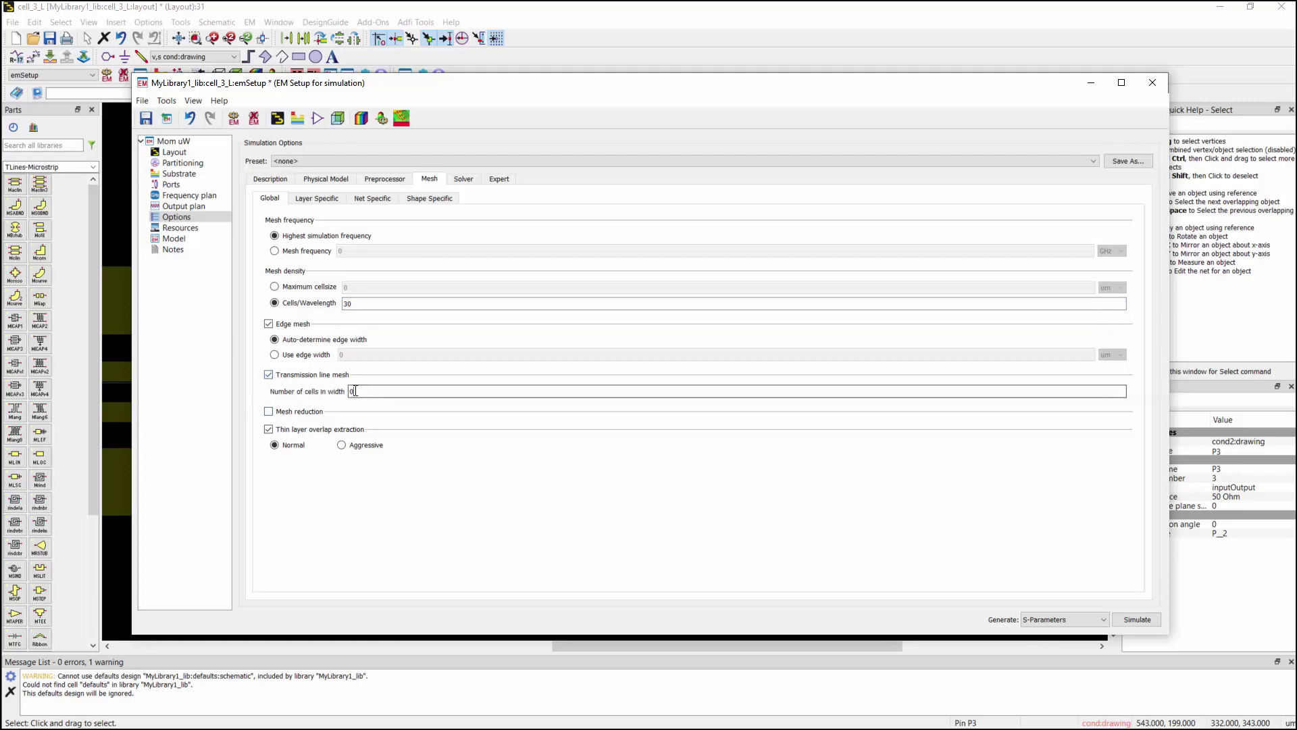
{"action": "key", "text": "Tab"}
{"action": "mouse_move", "coordinate": [429, 446]}
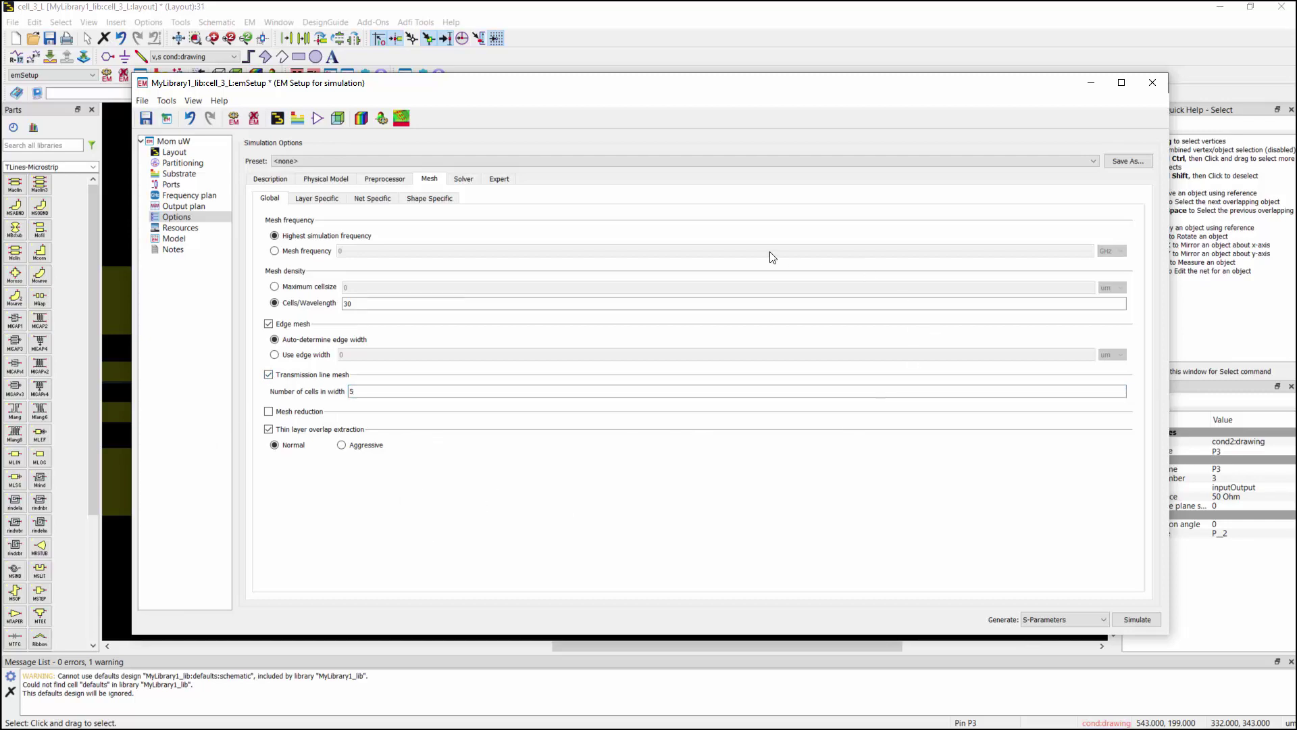
{"action": "mouse_move", "coordinate": [460, 360]}
- Run the Momentum simulation and overwrite the cpwline_MomUW dataset
{"action": "left_click", "coordinate": [1142, 621]}
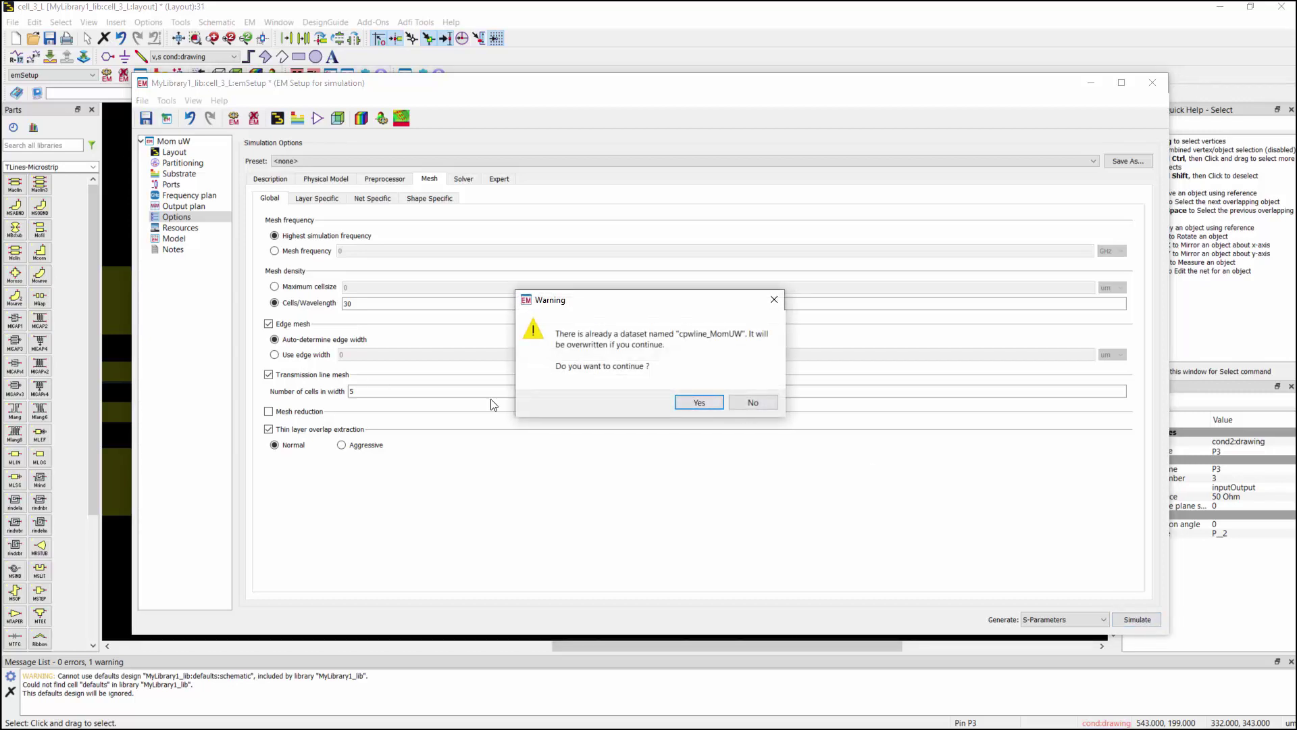
{"action": "left_click", "coordinate": [687, 403]}
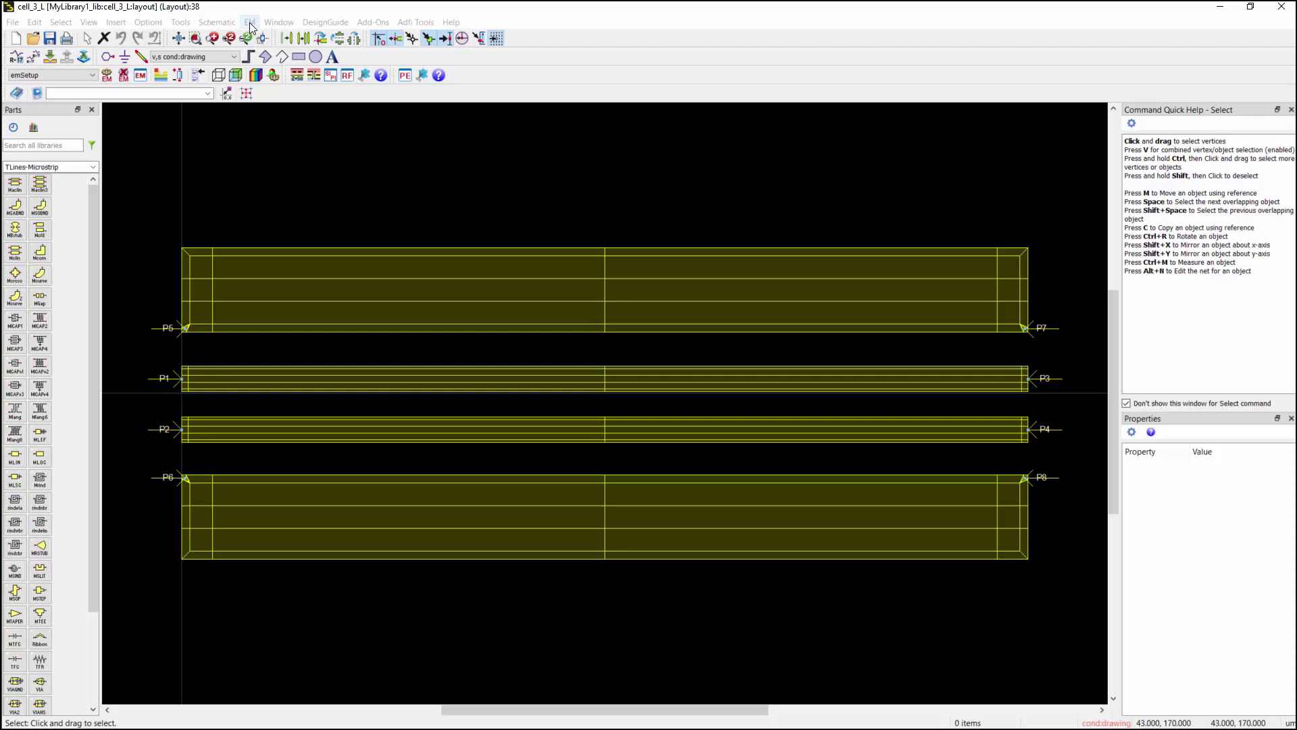
- In the EM Component Parameters dialog, enter parameter L1 with a nominal value of 500 um
{"action": "left_click", "coordinate": [250, 26]}
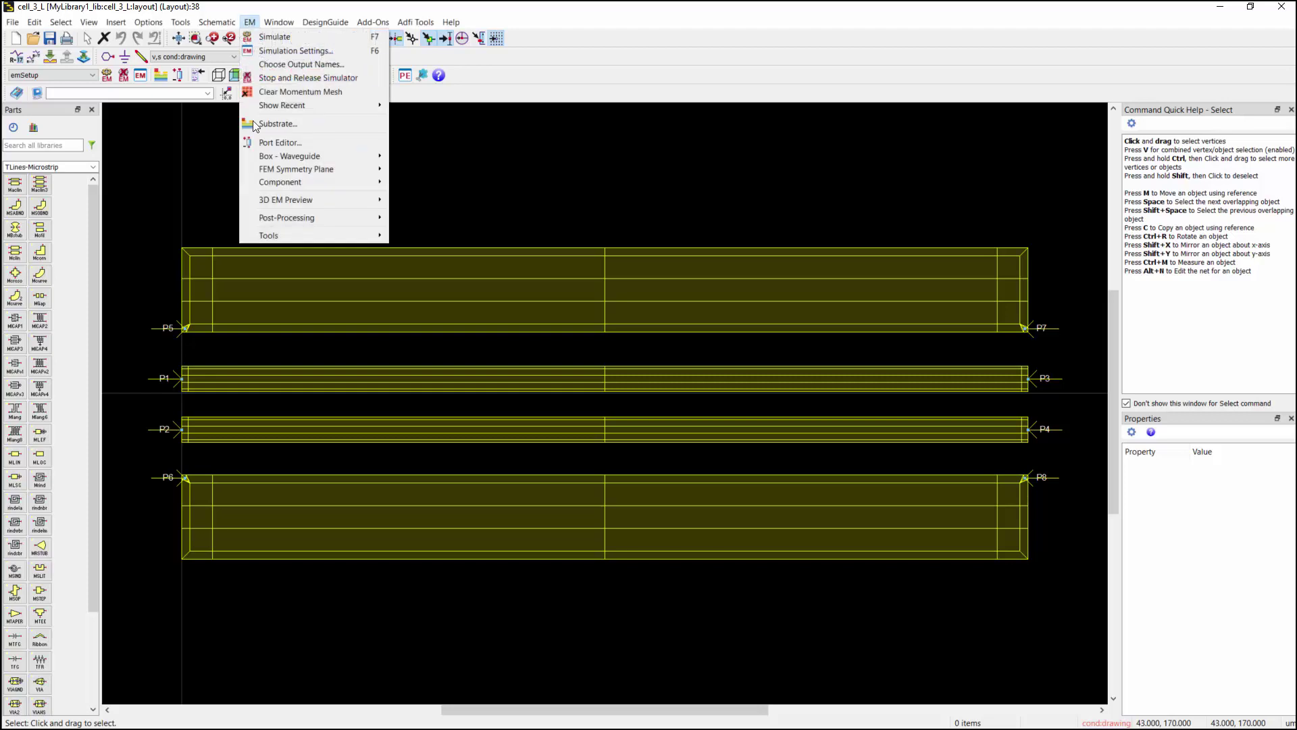
{"action": "mouse_move", "coordinate": [382, 182]}
{"action": "left_click", "coordinate": [430, 193]}
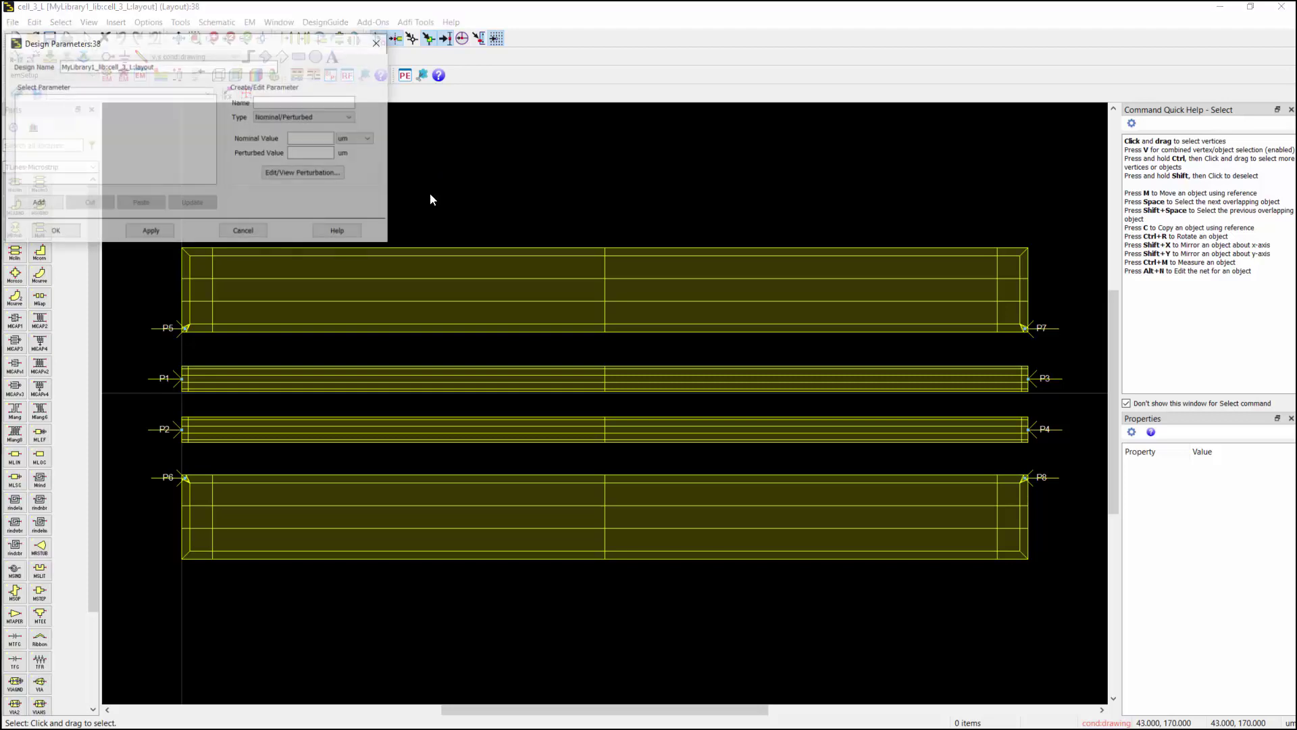
{"action": "left_click", "coordinate": [297, 102]}
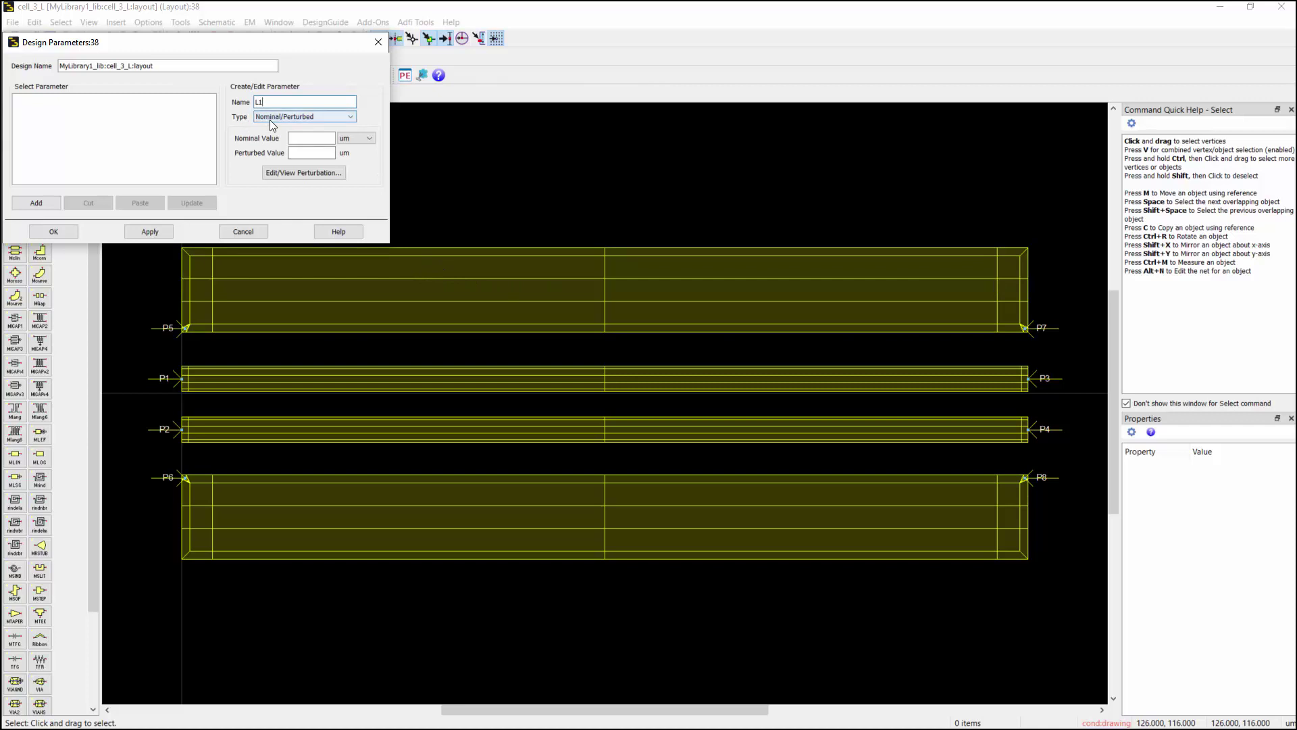
{"action": "left_click", "coordinate": [301, 137]}
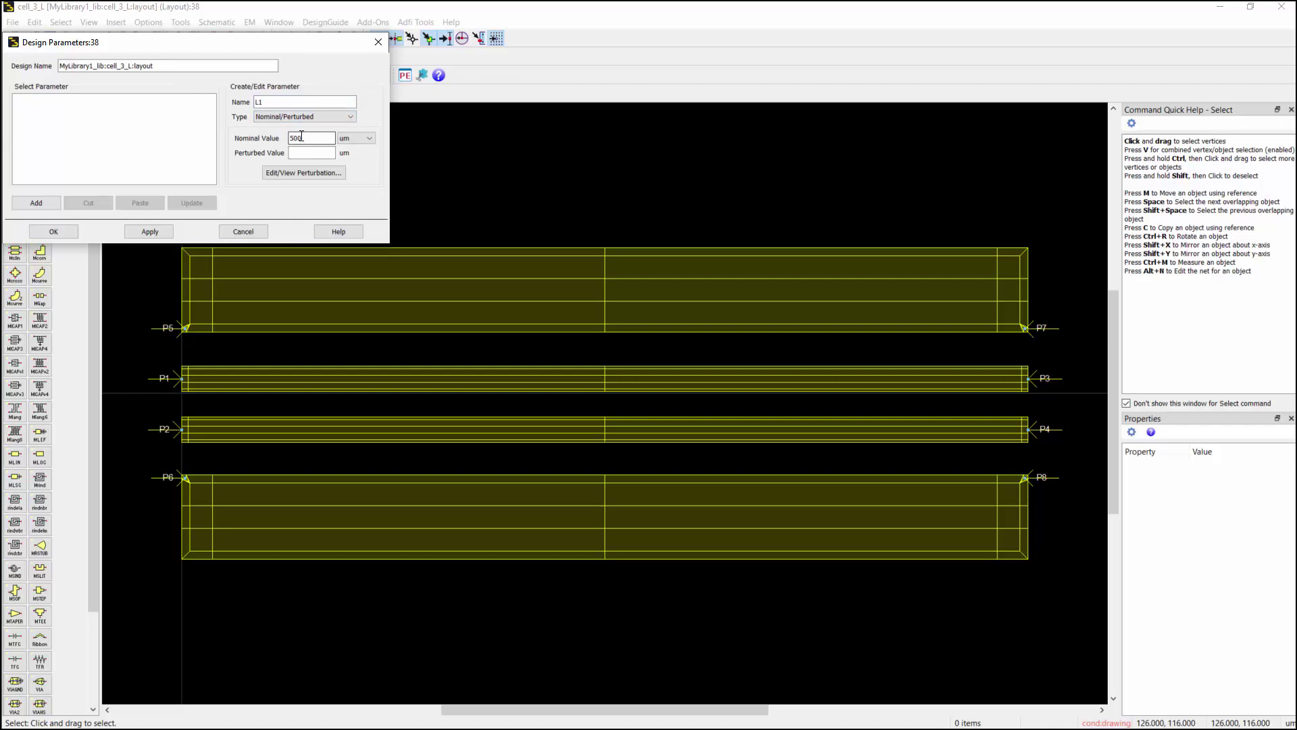
{"action": "left_click", "coordinate": [307, 154]}
- Add L1 with perturbed value 1000 um and set its stretch to deltaX 500, deltaY 0
{"action": "type", "text": "1000"}
{"action": "left_click", "coordinate": [51, 204]}
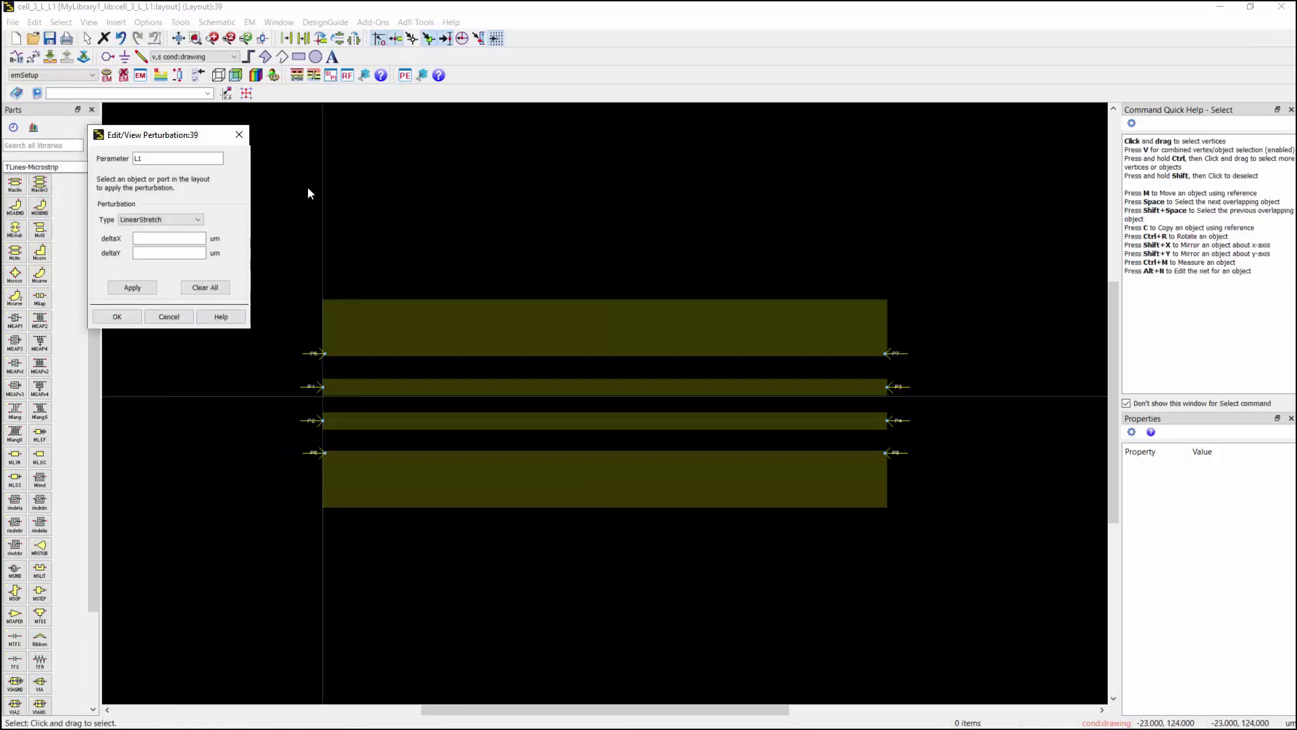
{"action": "left_click", "coordinate": [155, 238]}
{"action": "type", "text": "500"}
{"action": "key", "text": "Tab"}
{"action": "type", "text": "0"}
- Apply the 500 um stretch to the right-hand ends of all four strips and confirm
{"action": "mouse_move", "coordinate": [845, 241]}
{"action": "left_mouse_down"}
{"action": "mouse_move", "coordinate": [906, 375]}
{"action": "mouse_move", "coordinate": [942, 546]}
{"action": "left_mouse_up"}
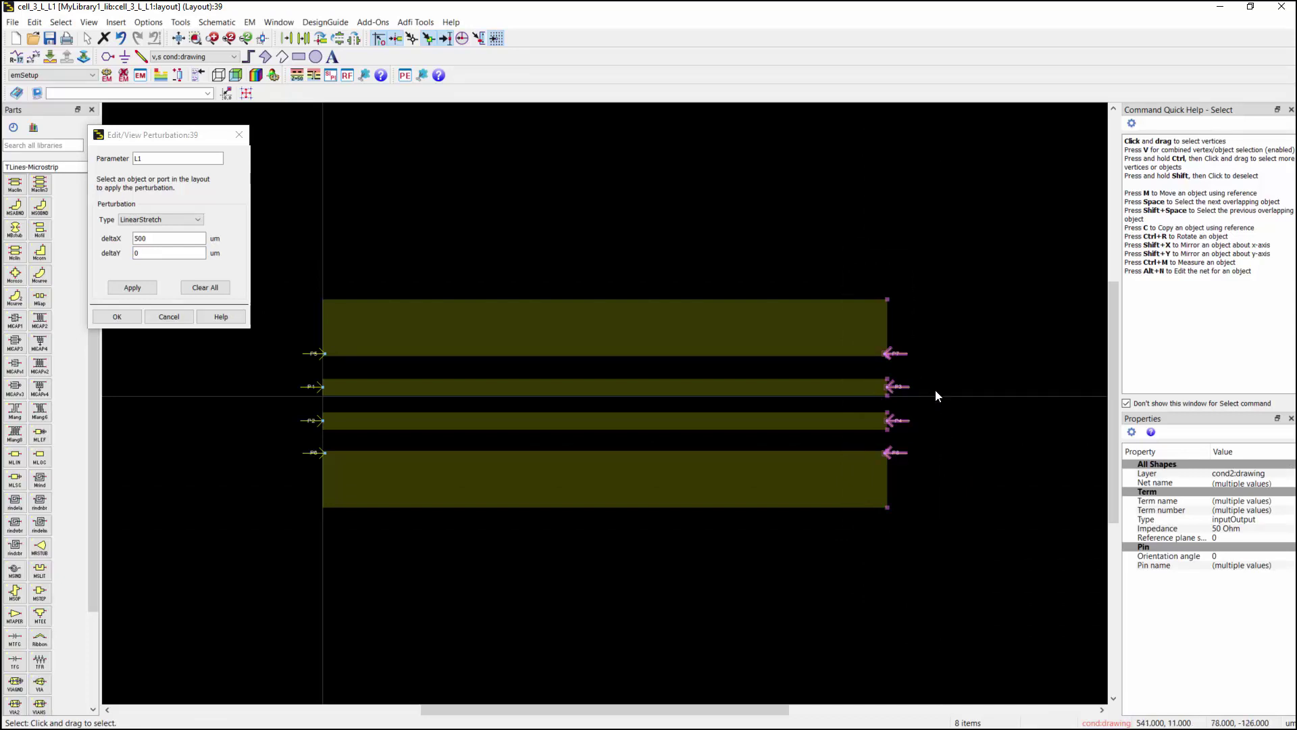
{"action": "left_click", "coordinate": [132, 287]}
{"action": "scroll", "coordinate": [560, 376], "scroll_direction": "down", "scroll_amount": 4}
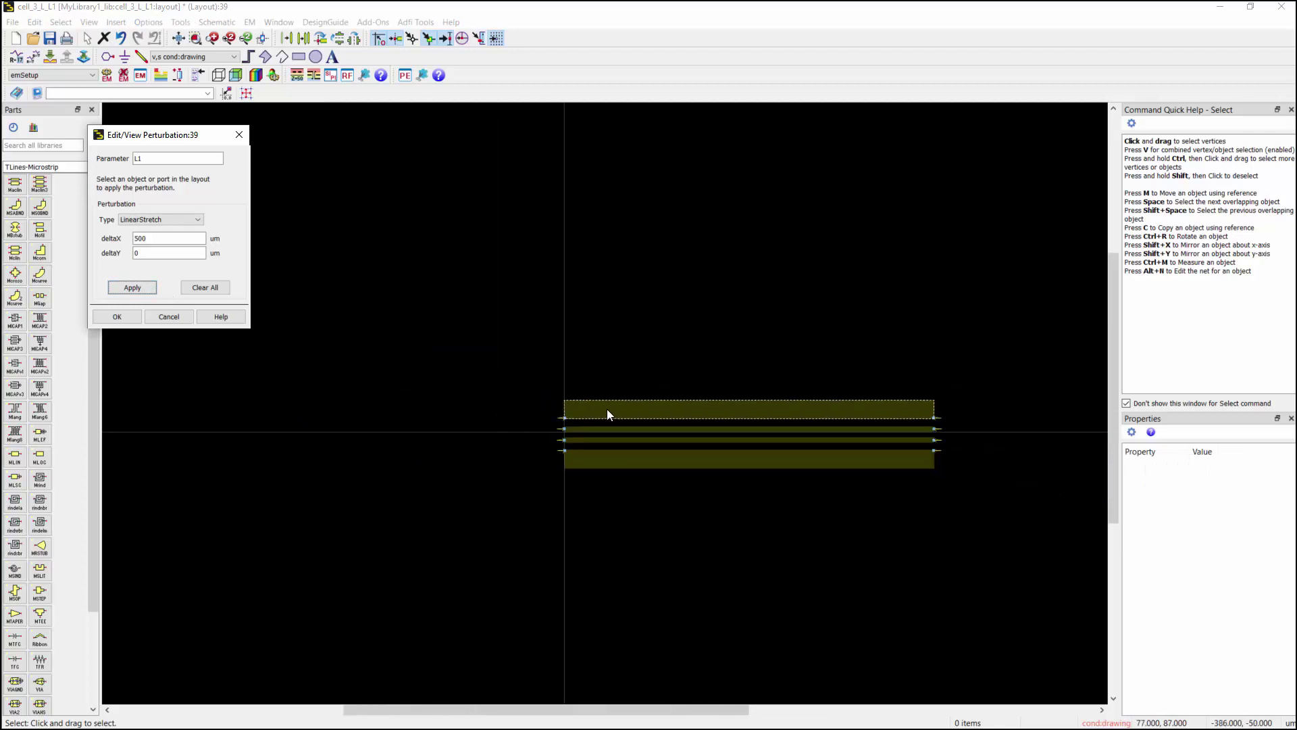
{"action": "scroll", "coordinate": [727, 453], "scroll_direction": "up", "scroll_amount": 1}
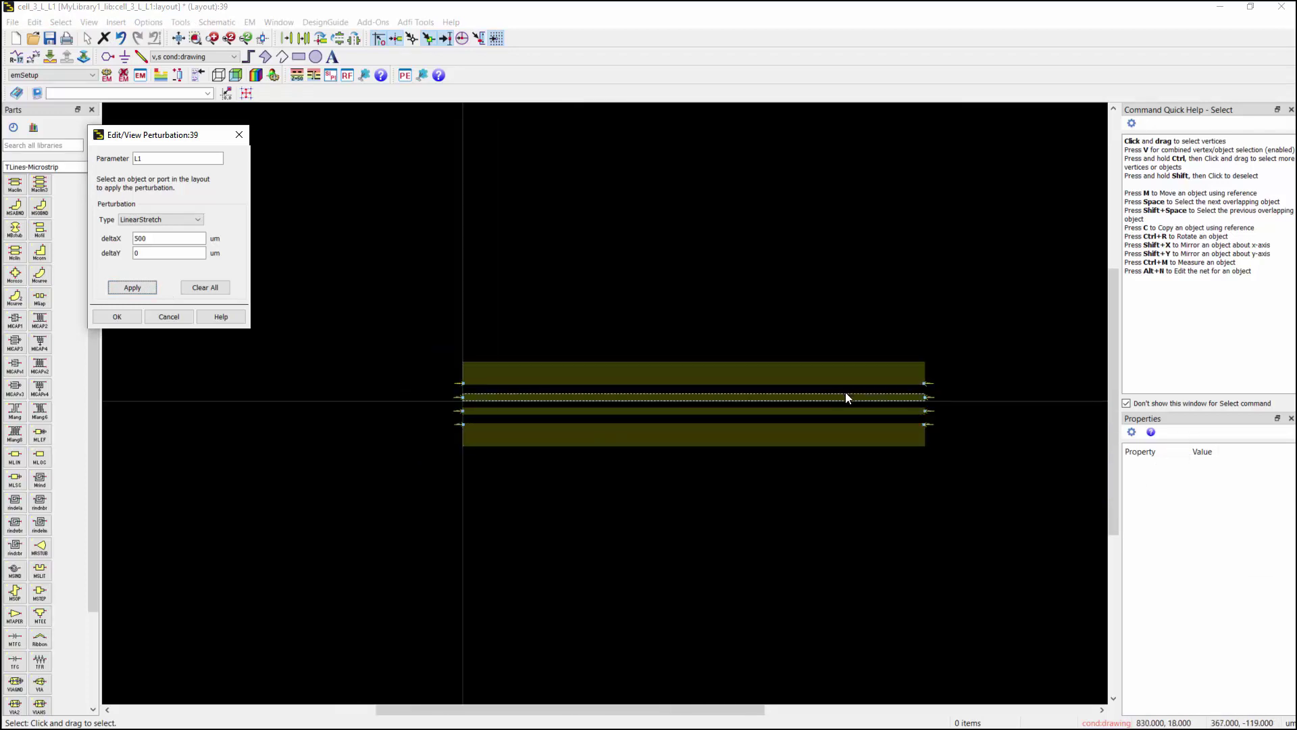
{"action": "left_click", "coordinate": [116, 317]}
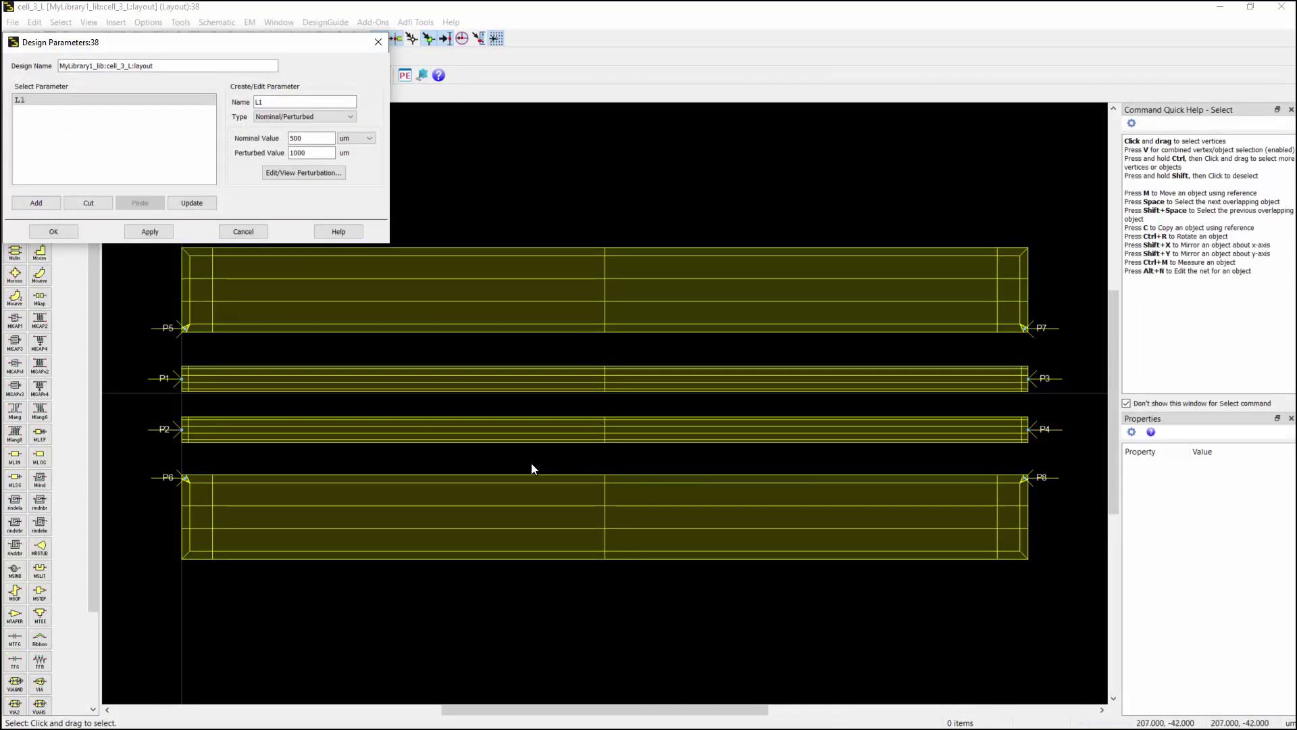
- Accept the L1 parameter and update cell_3_L's emModel and symbol views with both options checked
{"action": "left_click", "coordinate": [54, 231]}
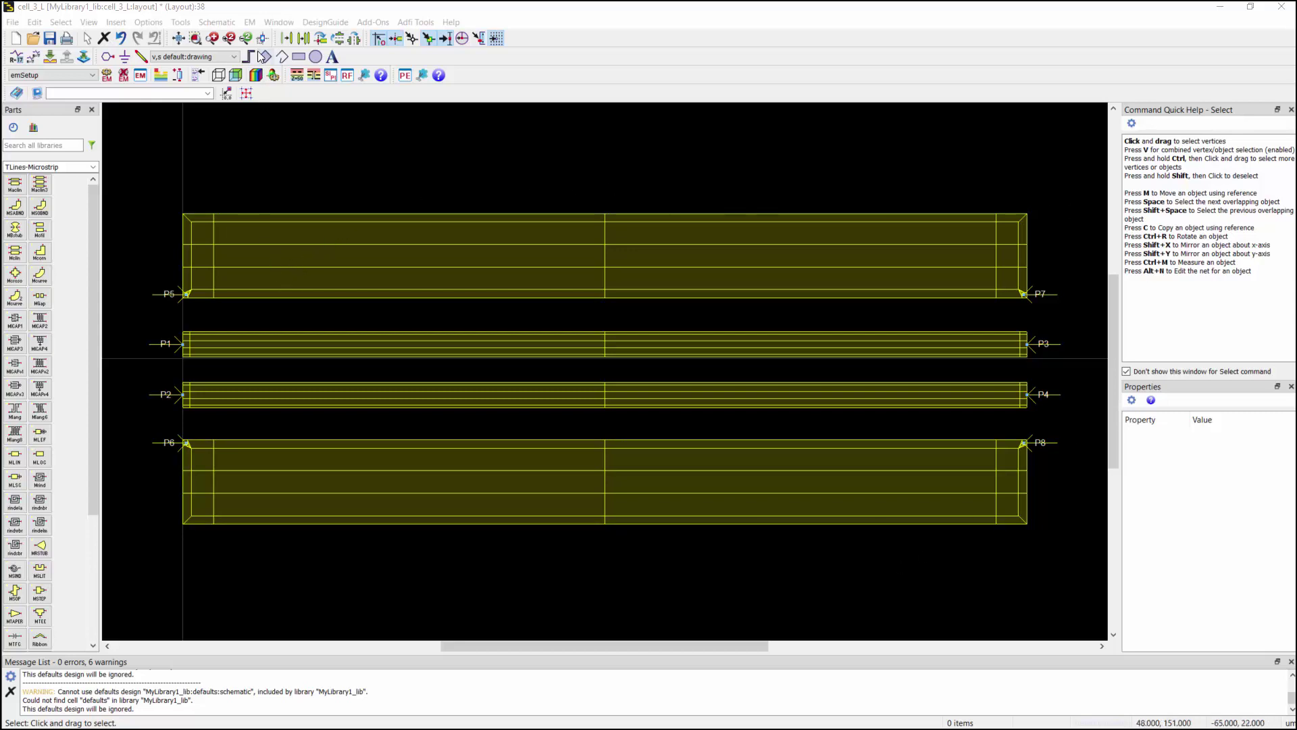
{"action": "left_click", "coordinate": [250, 22]}
{"action": "mouse_move", "coordinate": [297, 183]}
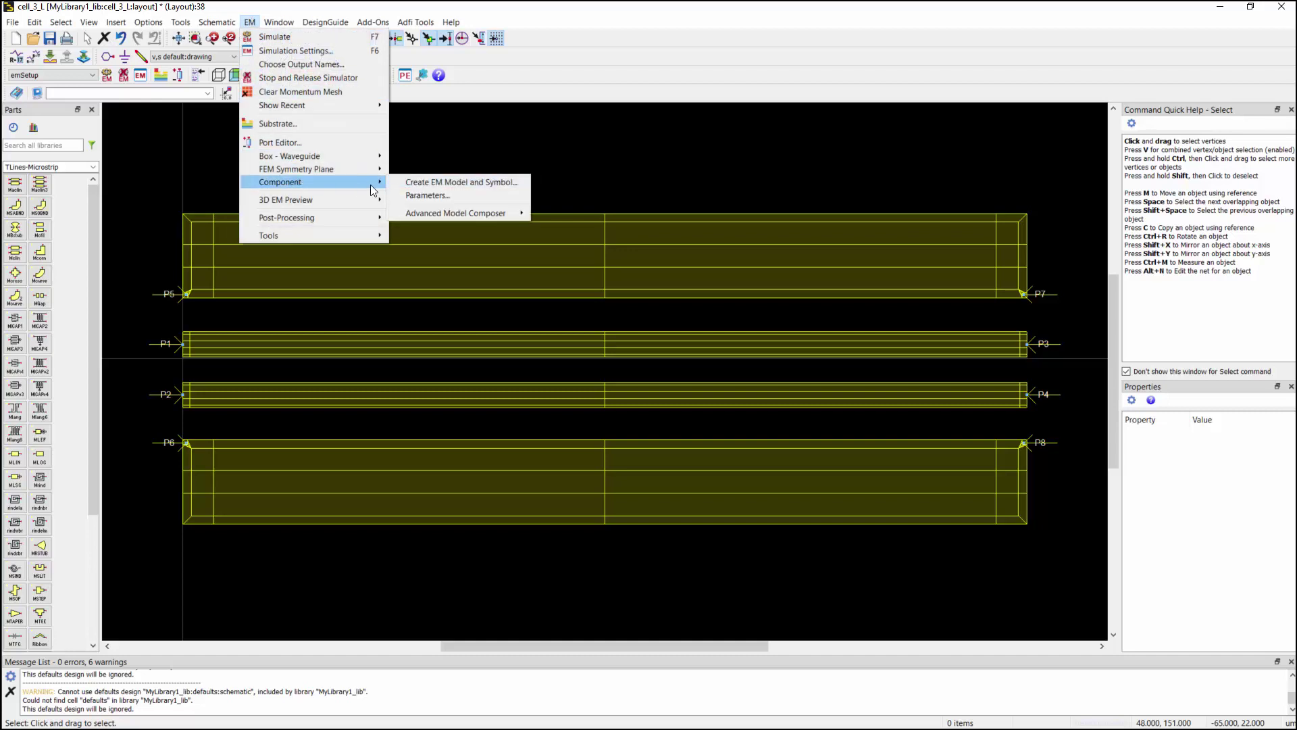
{"action": "left_click", "coordinate": [410, 184]}
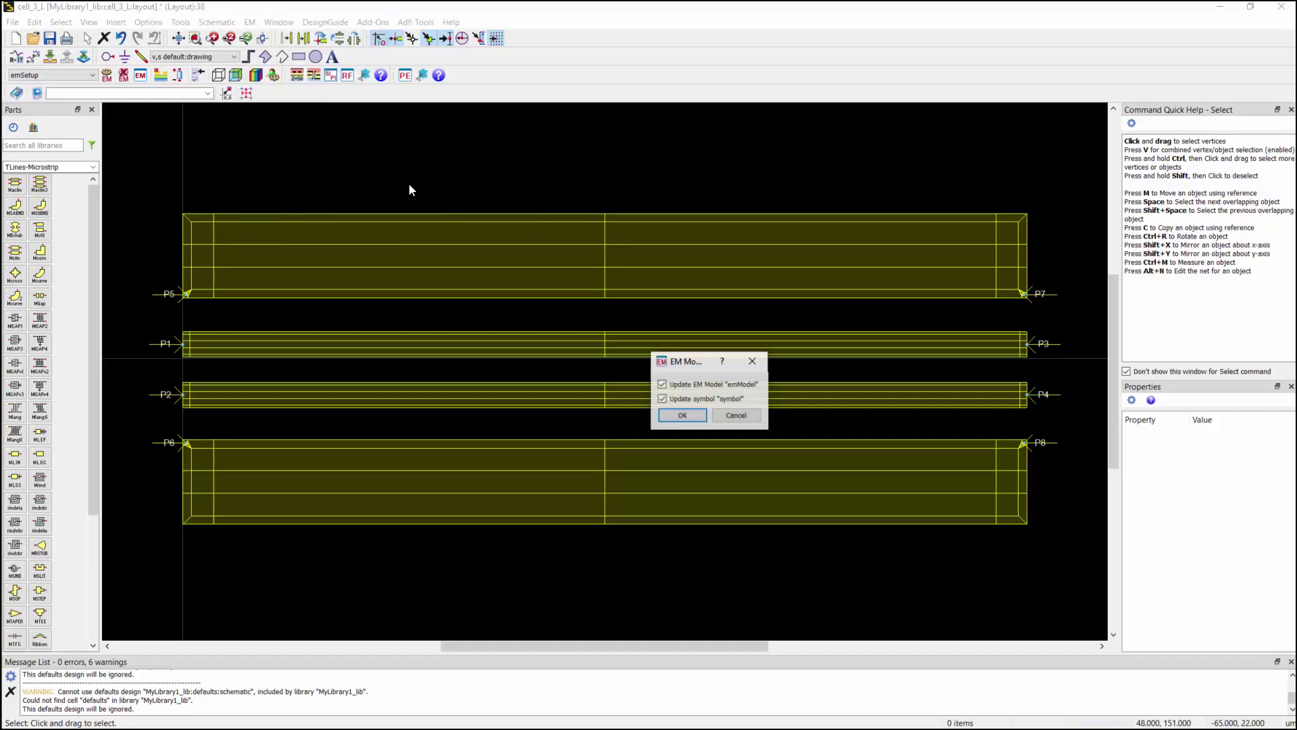
{"action": "left_click", "coordinate": [683, 416]}
- Open cell_3_L's symbol view and regenerate the symbol using the current generator settings
{"action": "left_click", "coordinate": [748, 412]}
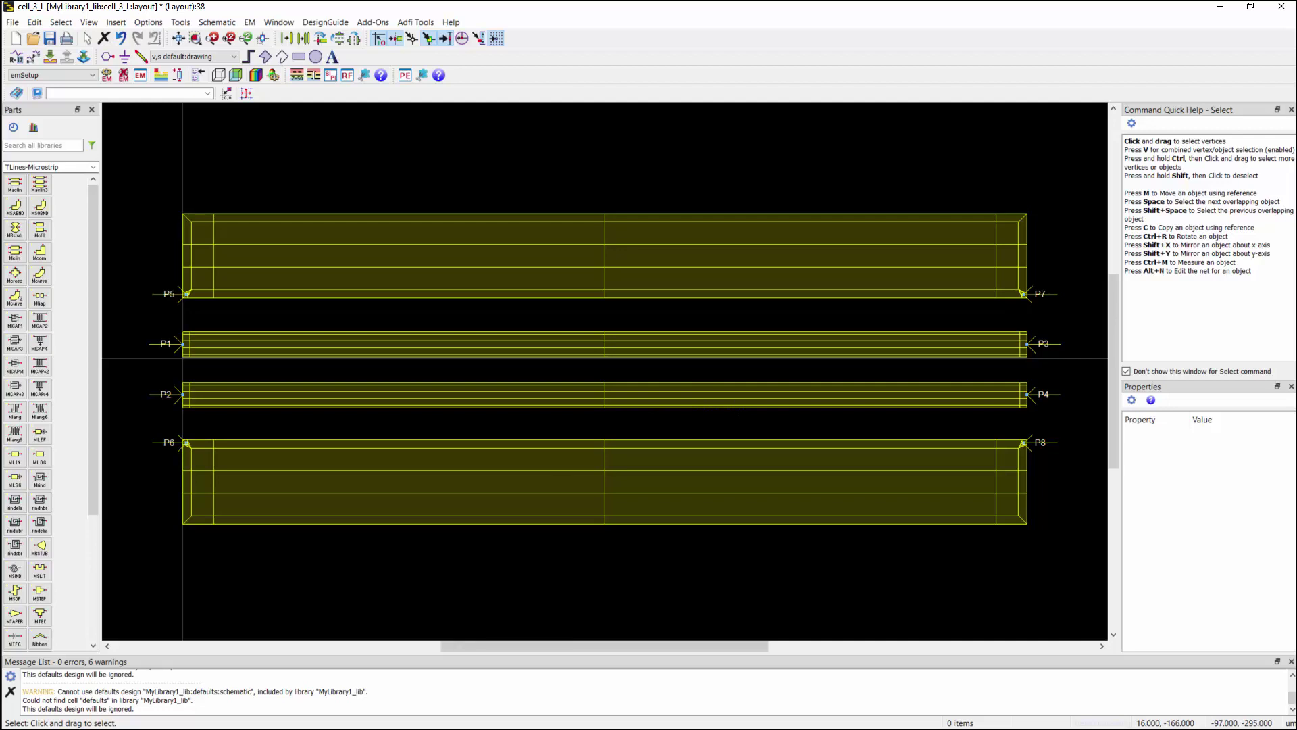
{"action": "key", "text": "alt+Tab"}
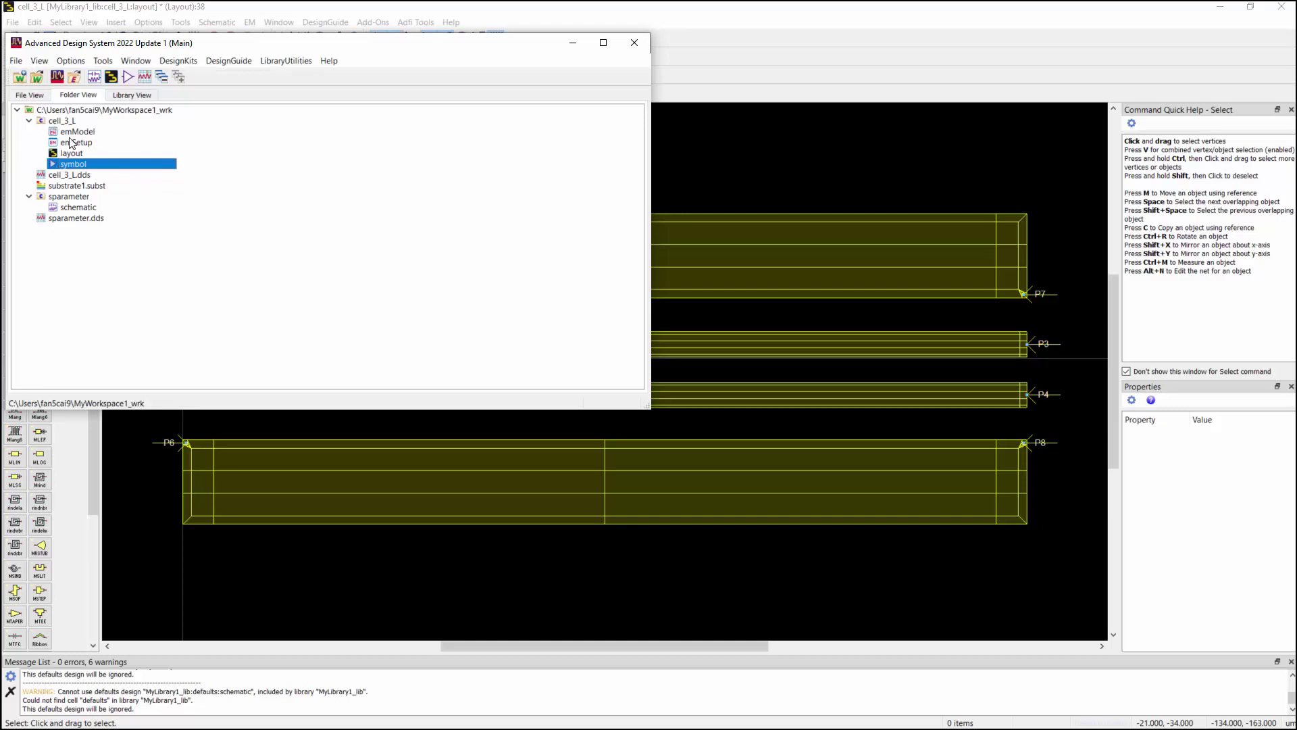
{"action": "double_click", "coordinate": [60, 165]}
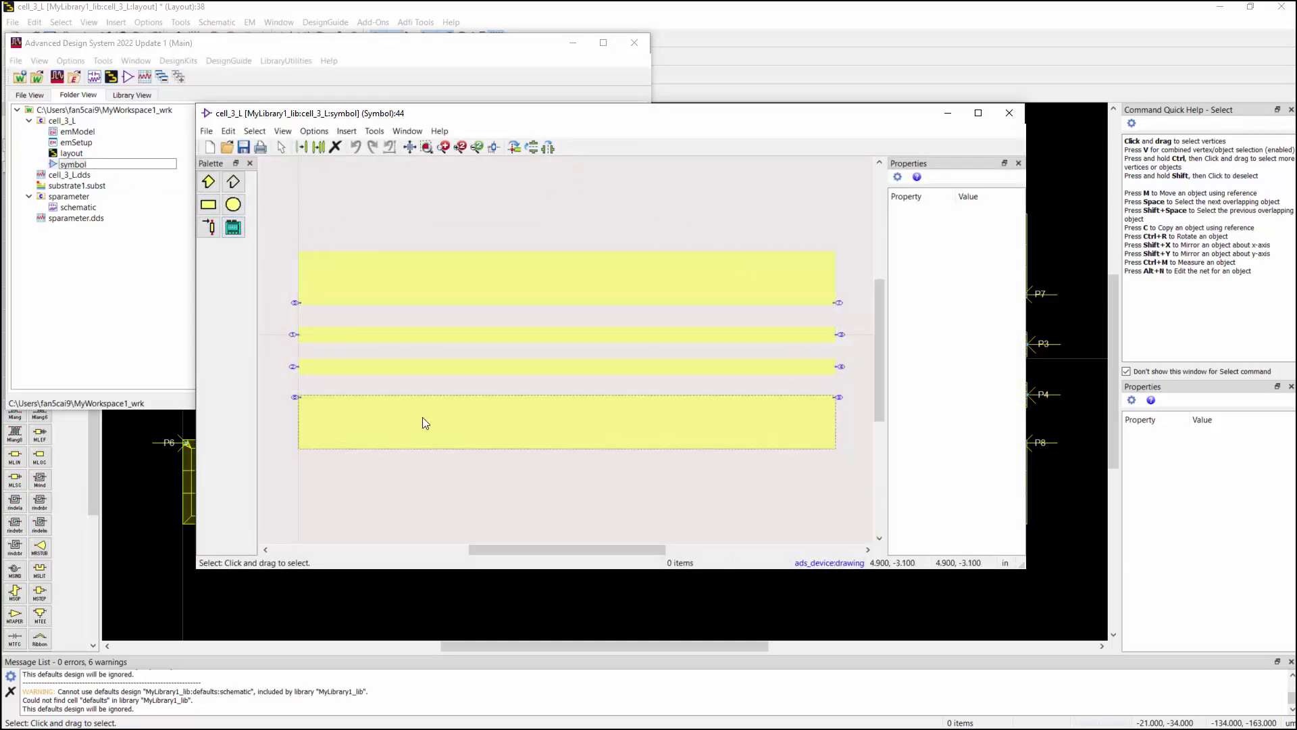
{"action": "left_click", "coordinate": [236, 230]}
{"action": "left_click", "coordinate": [368, 280]}
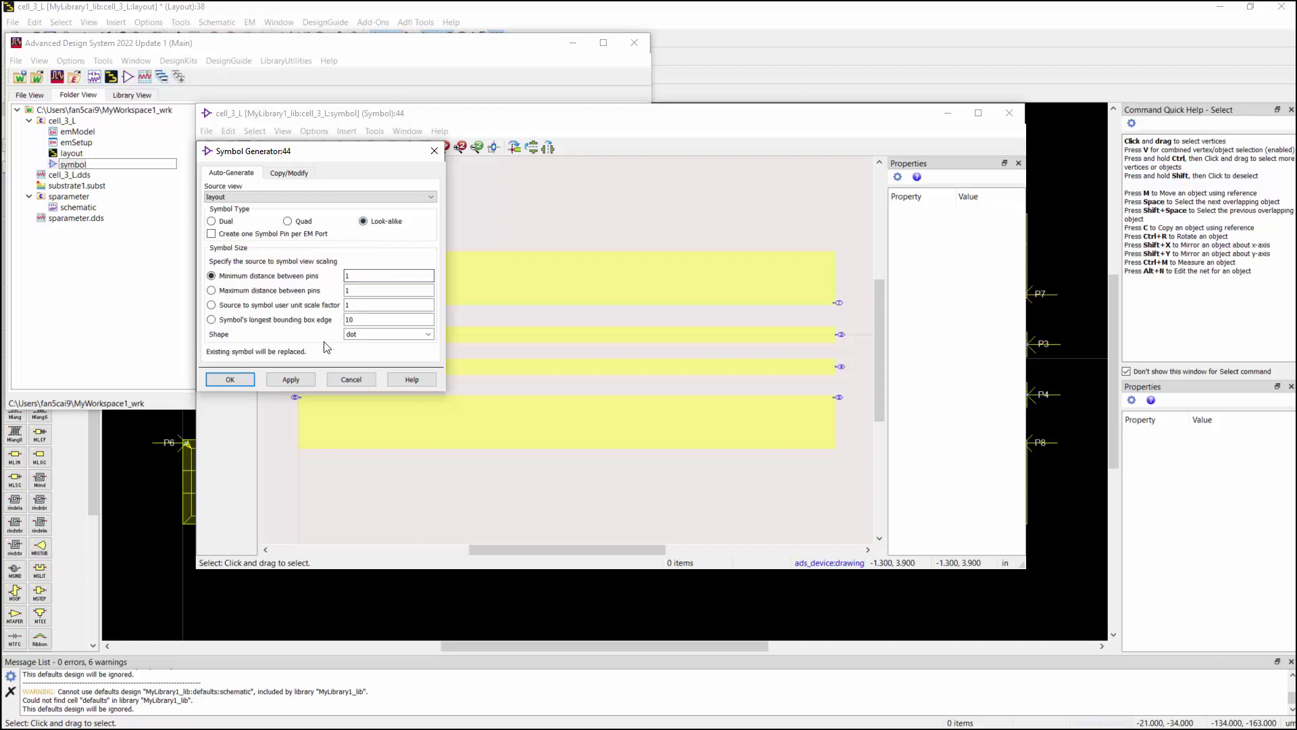
{"action": "left_click", "coordinate": [298, 381]}
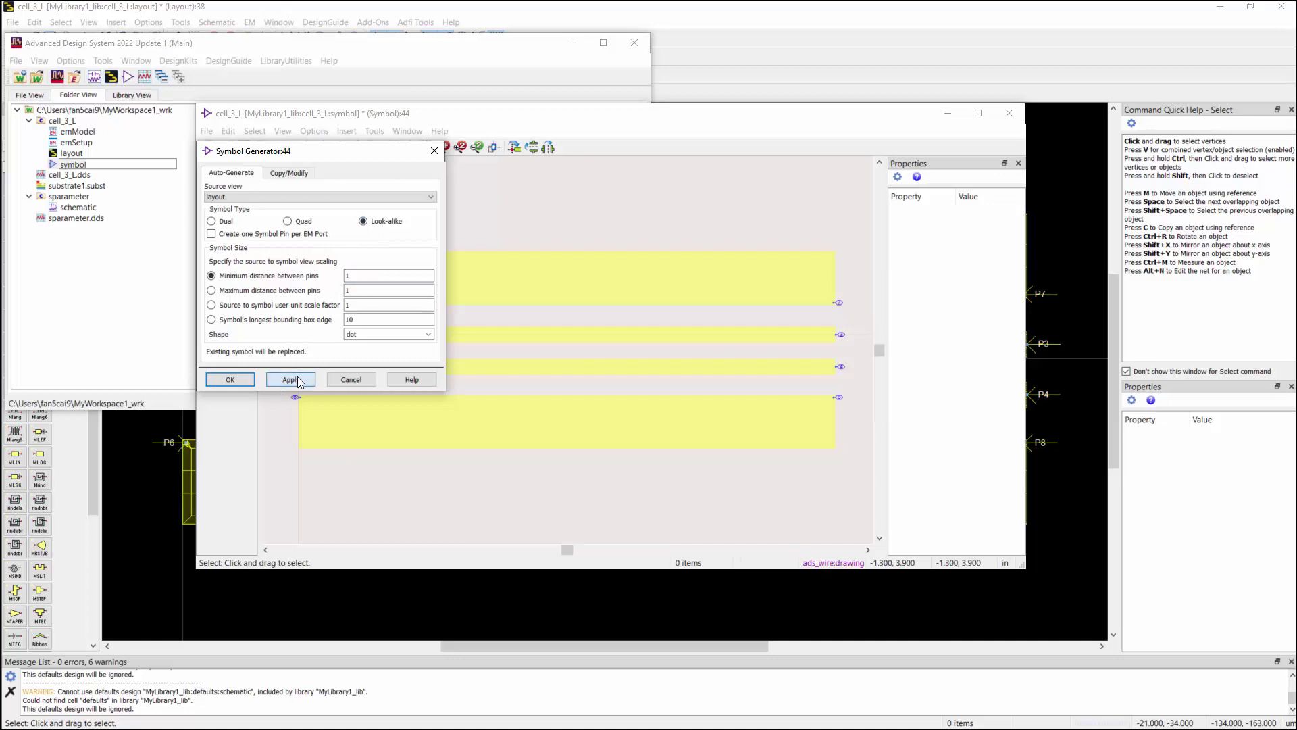
- After trying a quad box, generate a look-alike symbol with 0.4 minimum pin distance and save it
{"action": "left_click", "coordinate": [287, 221]}
{"action": "left_click", "coordinate": [291, 454]}
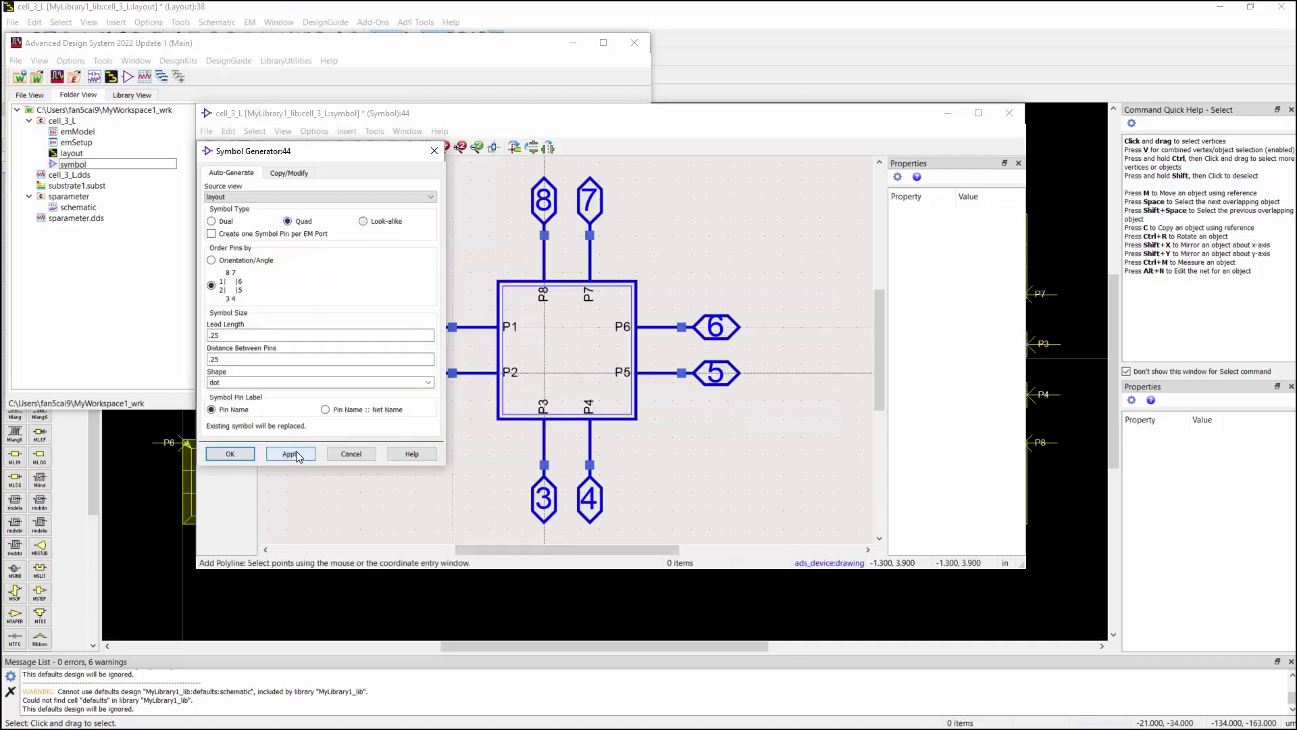
{"action": "left_click", "coordinate": [364, 221]}
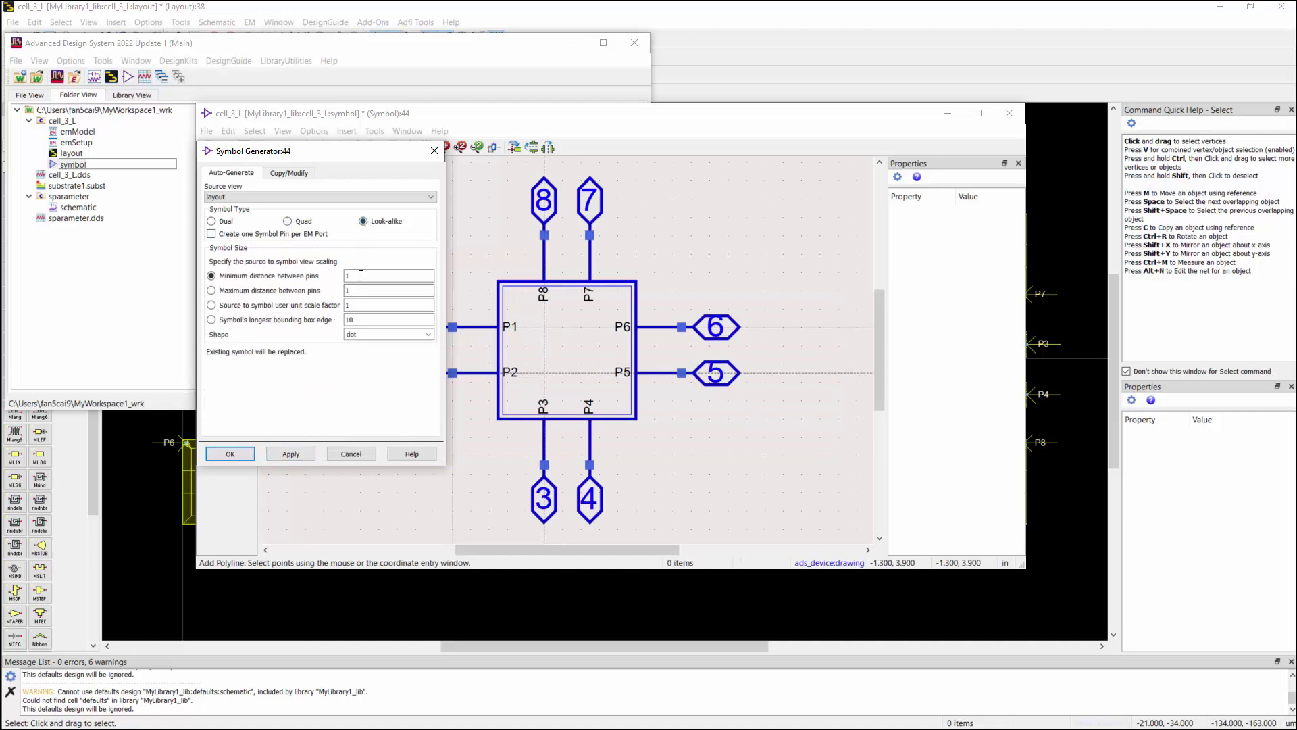
{"action": "double_click", "coordinate": [362, 276]}
{"action": "left_click", "coordinate": [244, 453]}
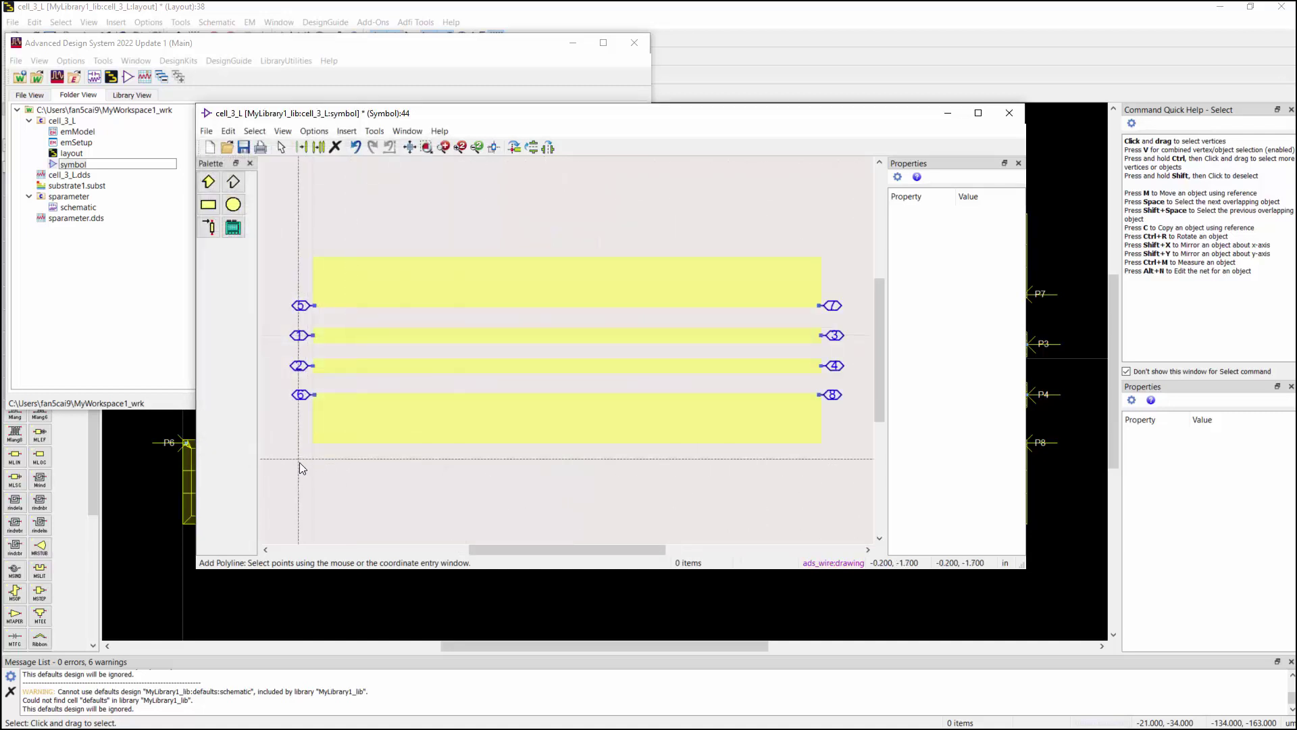
{"action": "key", "text": "ctrl+s"}
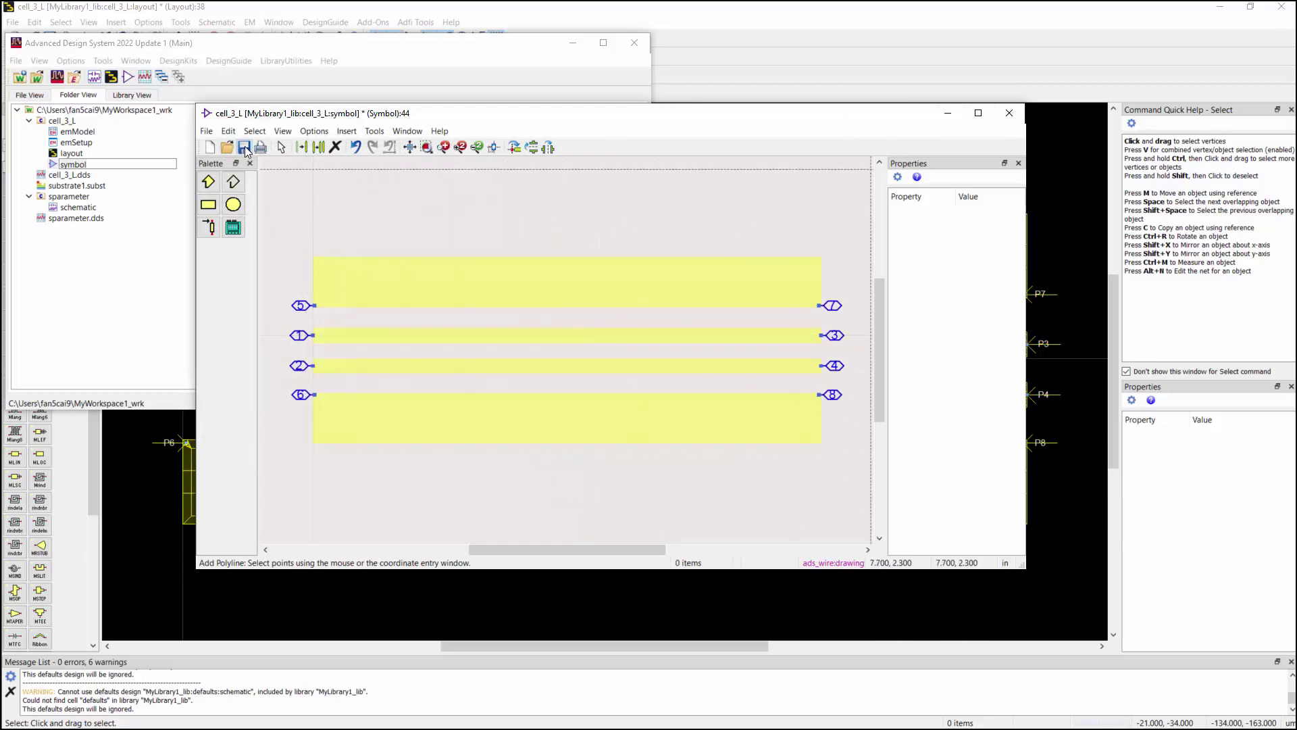
- Open the sparameter schematic and drag the cell_3_L symbol into it
{"action": "left_click", "coordinate": [1010, 113]}
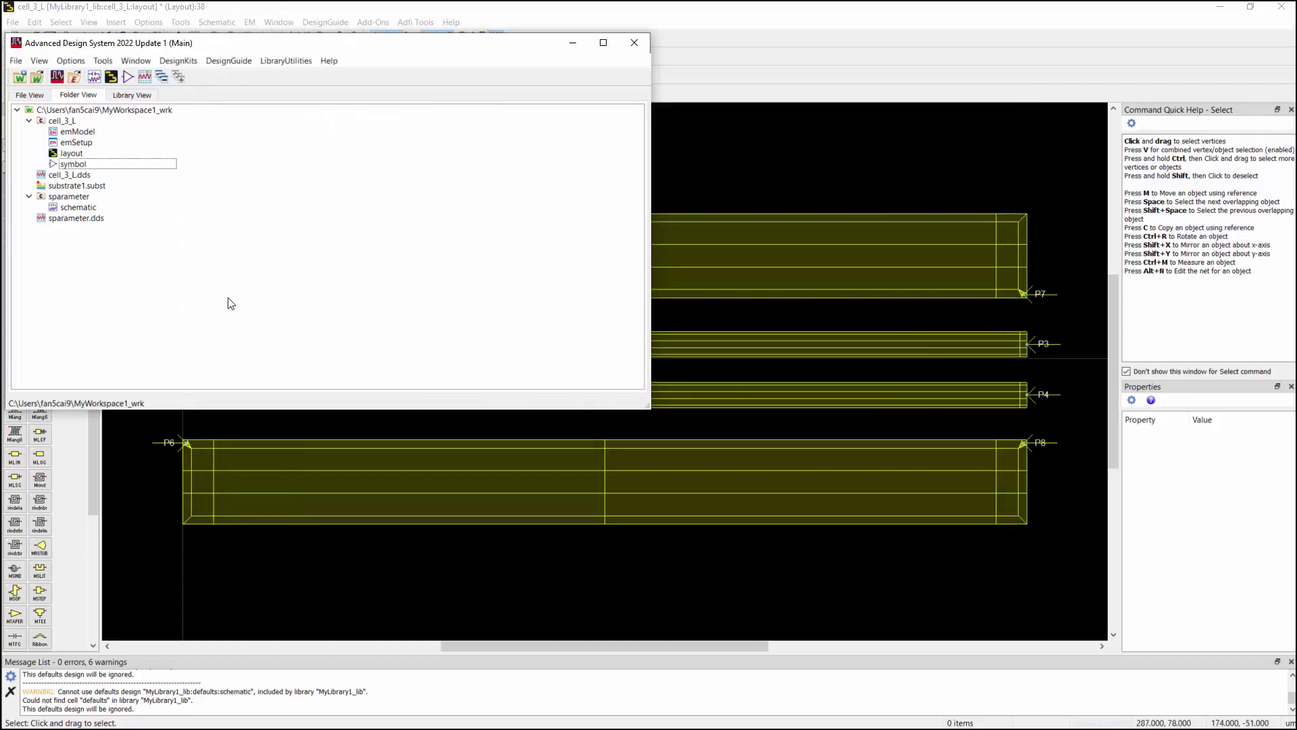
{"action": "double_click", "coordinate": [77, 209]}
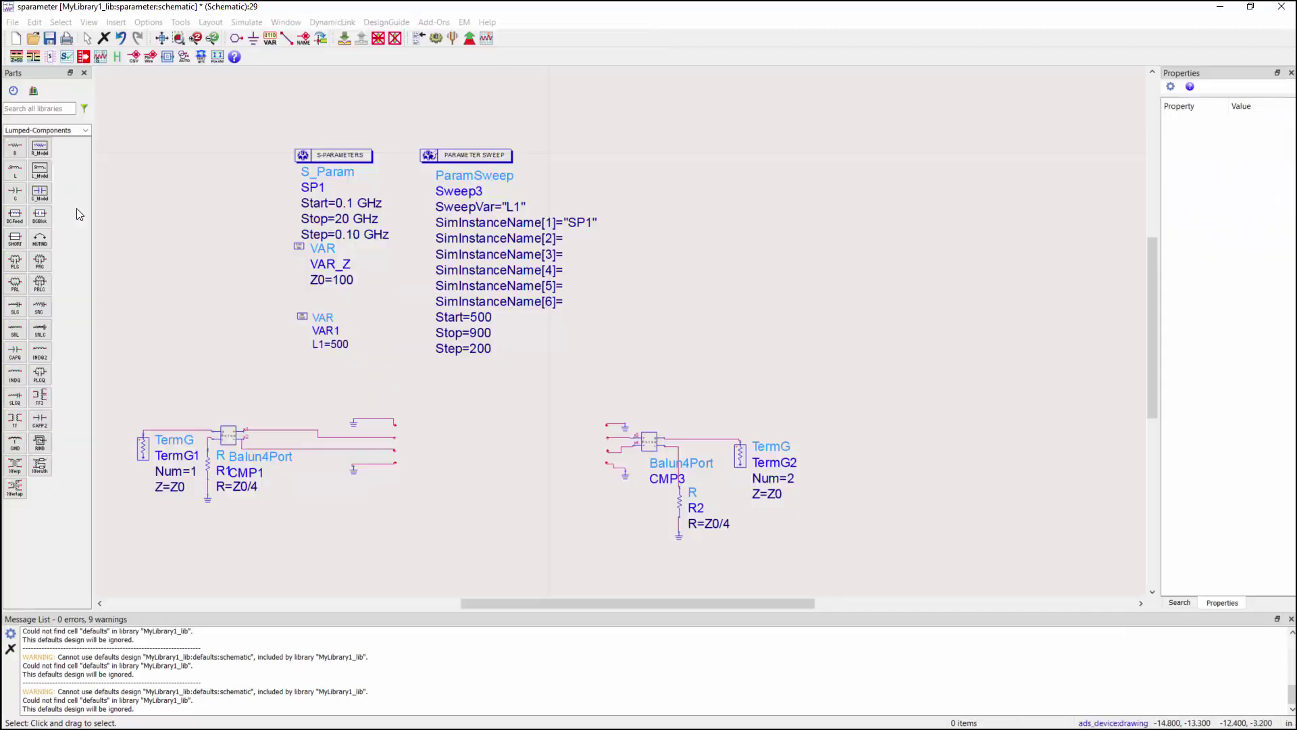
{"action": "left_click", "coordinate": [1250, 7]}
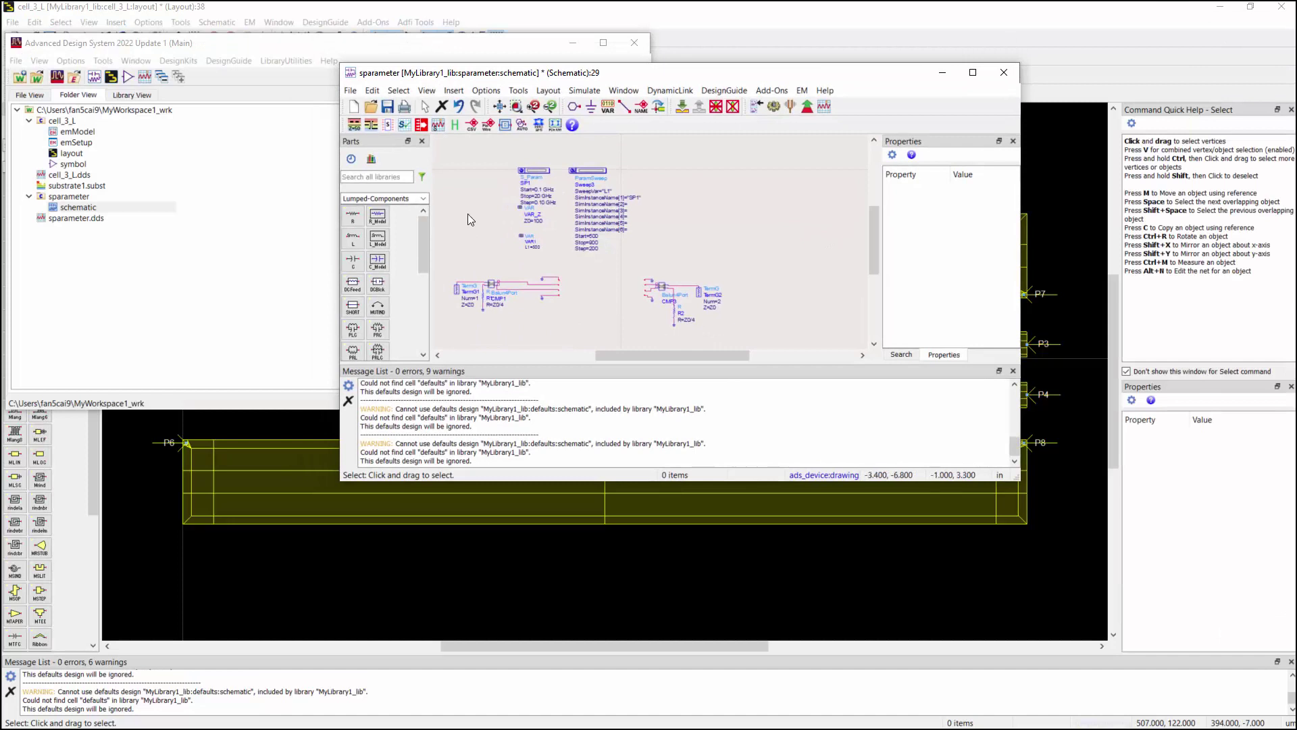
{"action": "left_click_drag", "start_coordinate": [51, 167], "coordinate": [590, 294]}
- Place cell_3_L between the two baluns and rename VAR1's variable from L1 to L2
{"action": "left_click", "coordinate": [973, 72]}
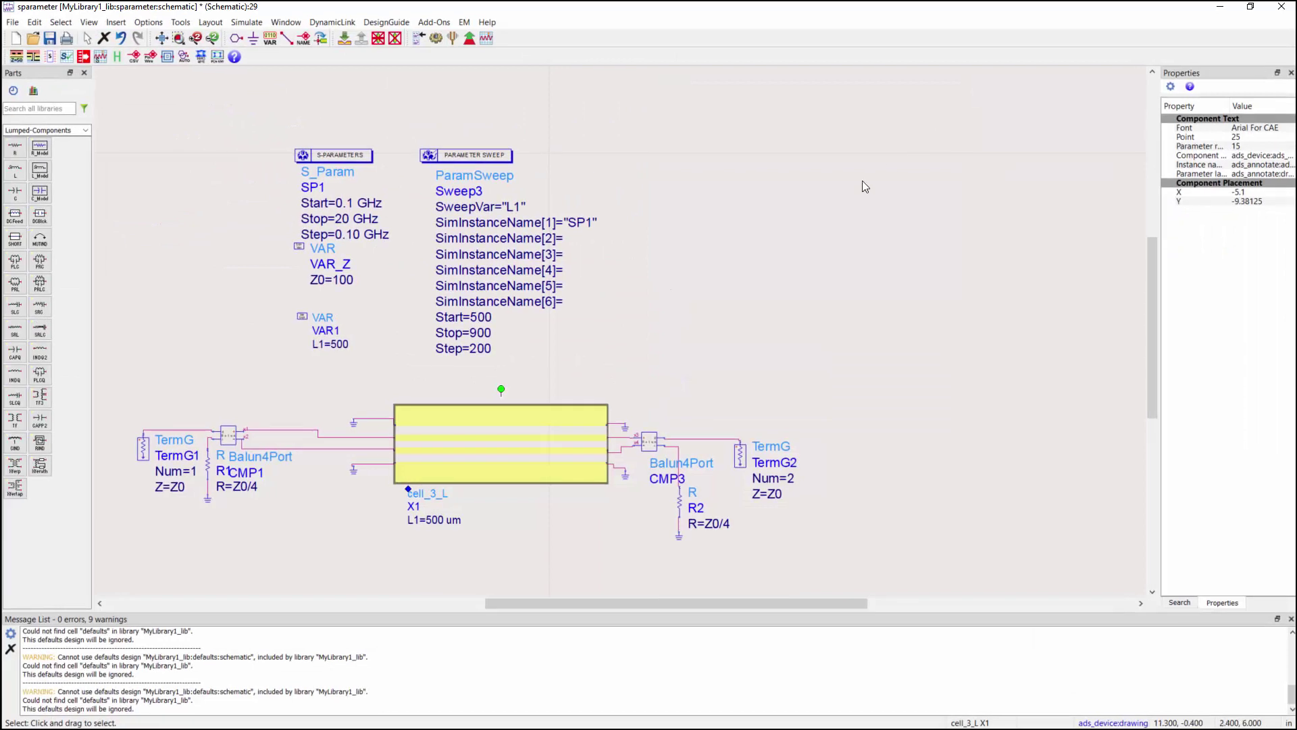
{"action": "left_click", "coordinate": [712, 265]}
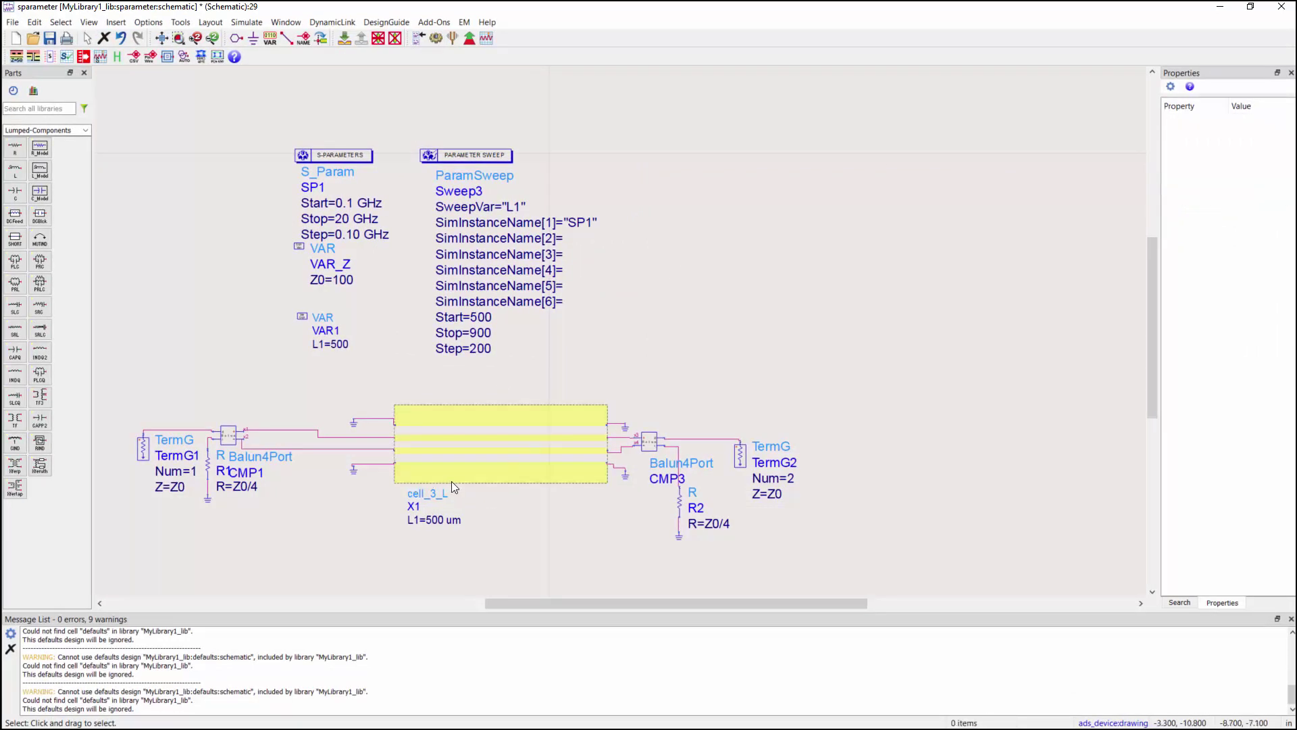
{"action": "double_click", "coordinate": [318, 345]}
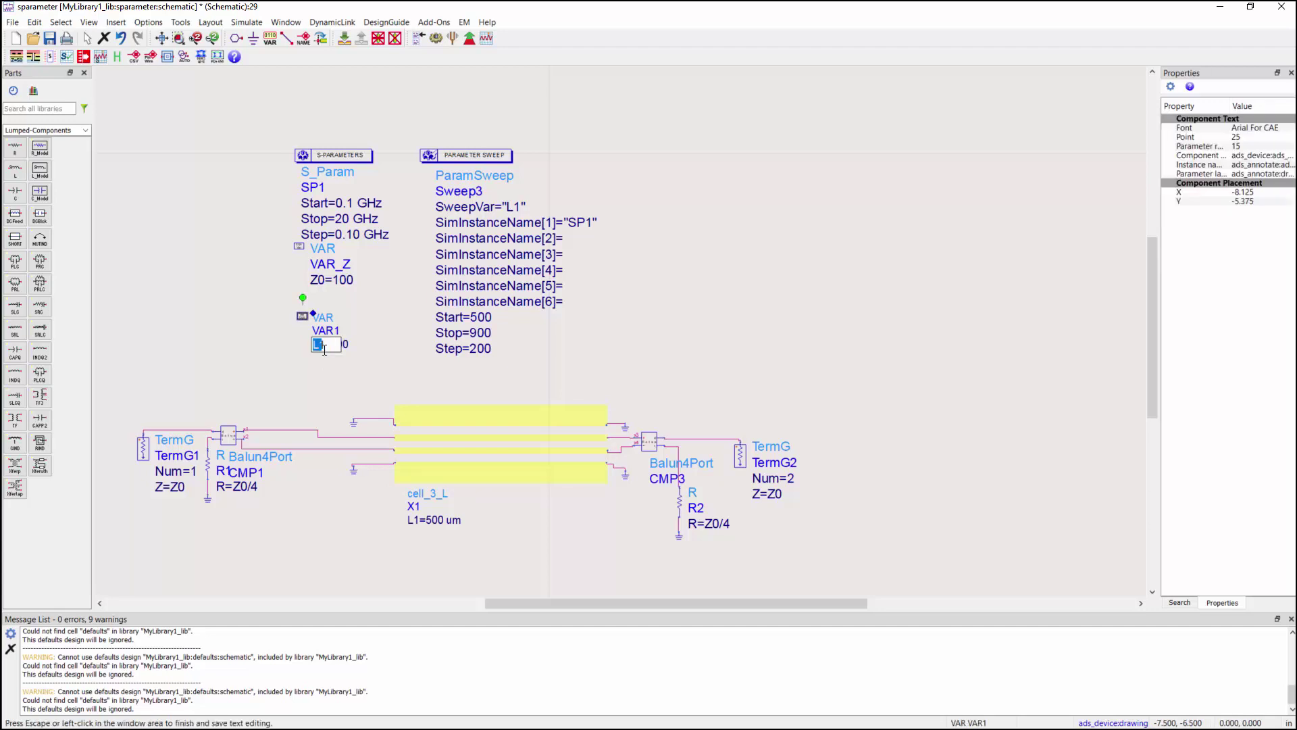
{"action": "type", "text": "L2"}
{"action": "left_click", "coordinate": [322, 410]}
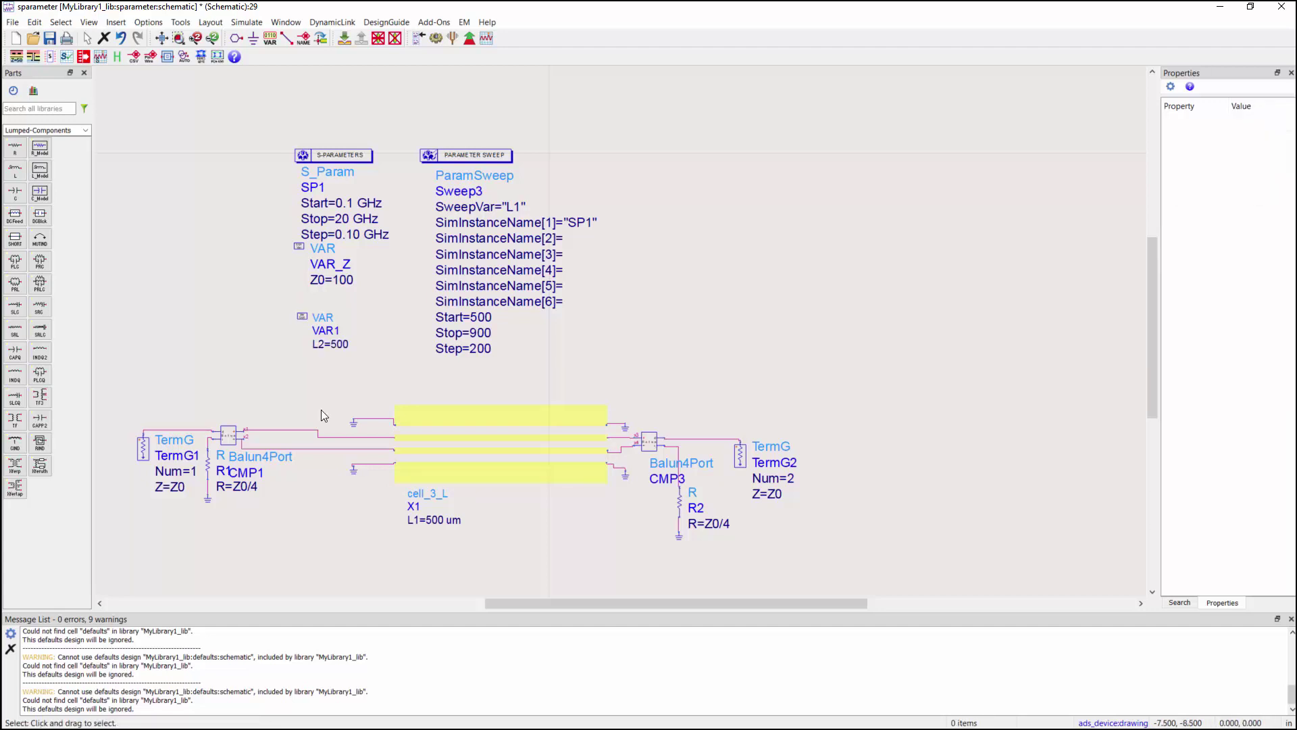
- Set the cell_3_L instance's length L1 to L2 um
{"action": "double_click", "coordinate": [433, 520]}
{"action": "type", "text": "L2"}
{"action": "left_click", "coordinate": [444, 513]}
{"action": "left_click", "coordinate": [490, 375]}
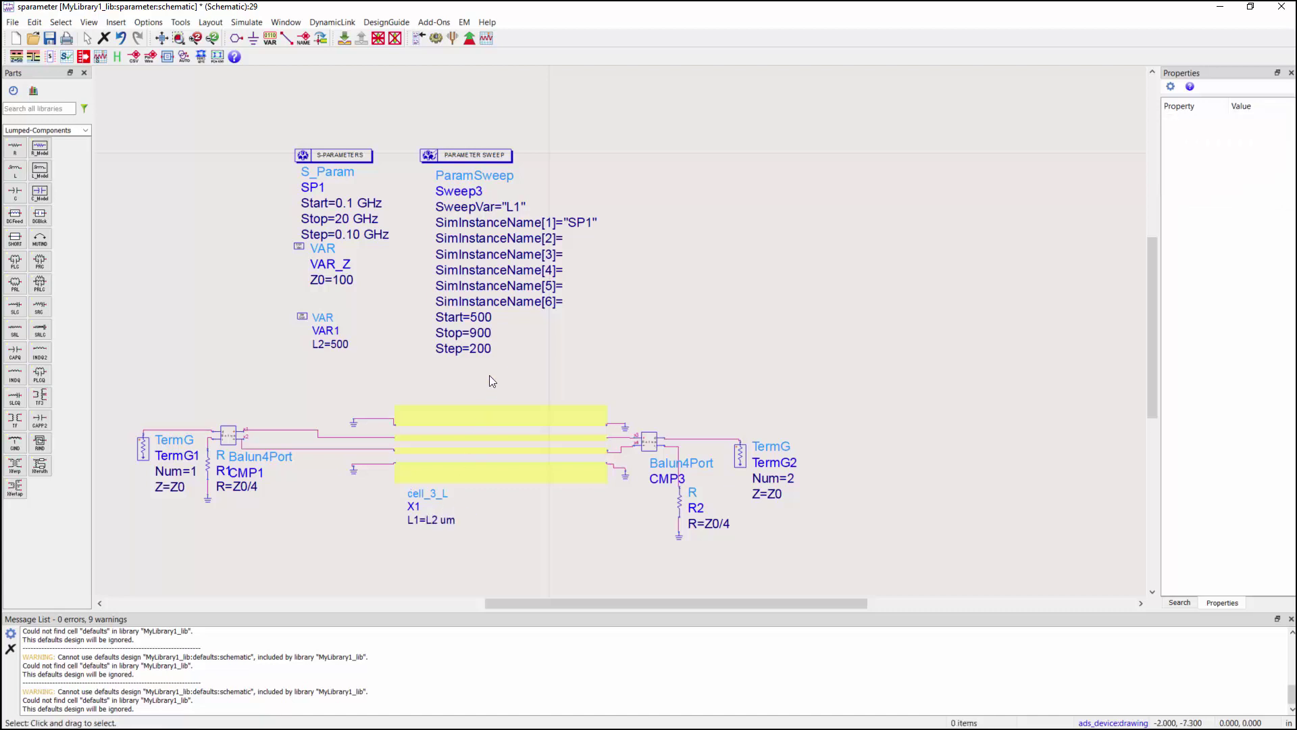
- Change Sweep3's swept variable from L1 to L2
{"action": "double_click", "coordinate": [505, 205]}
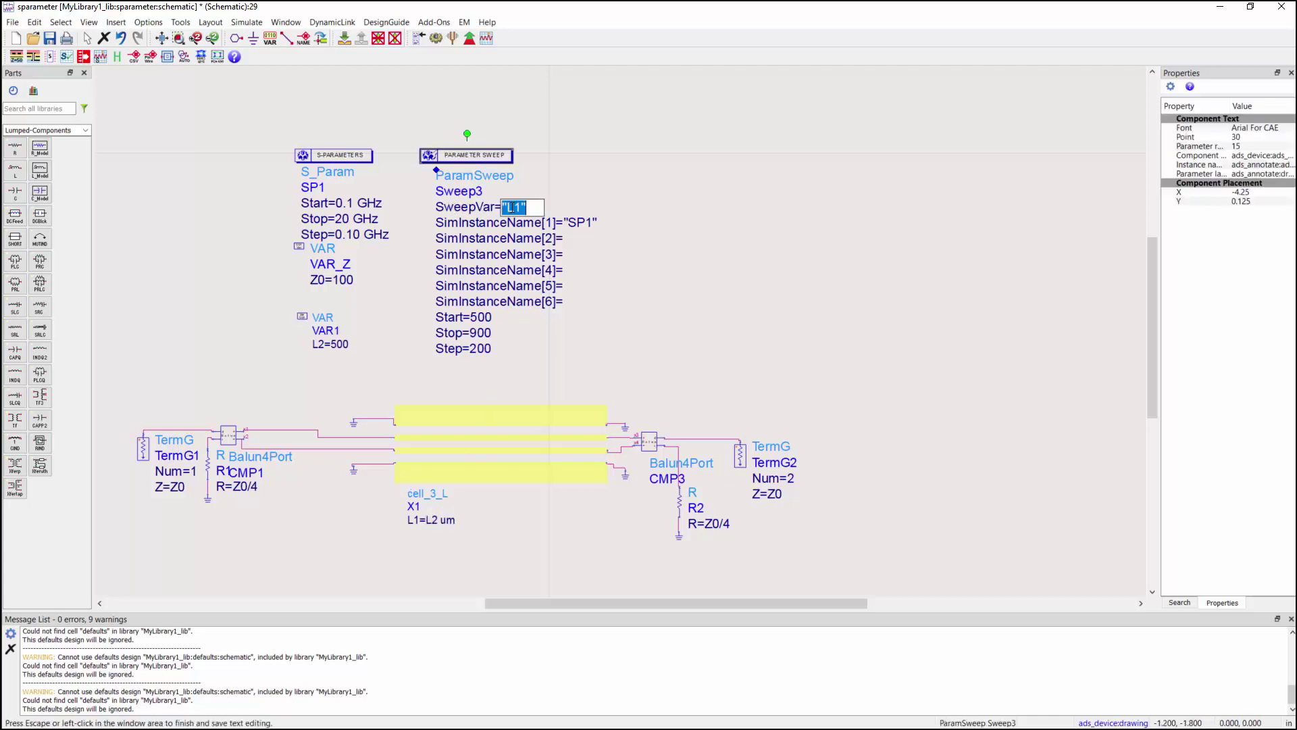
{"action": "left_click", "coordinate": [522, 207]}
{"action": "key", "text": "BackSpace"}
{"action": "type", "text": "2"}
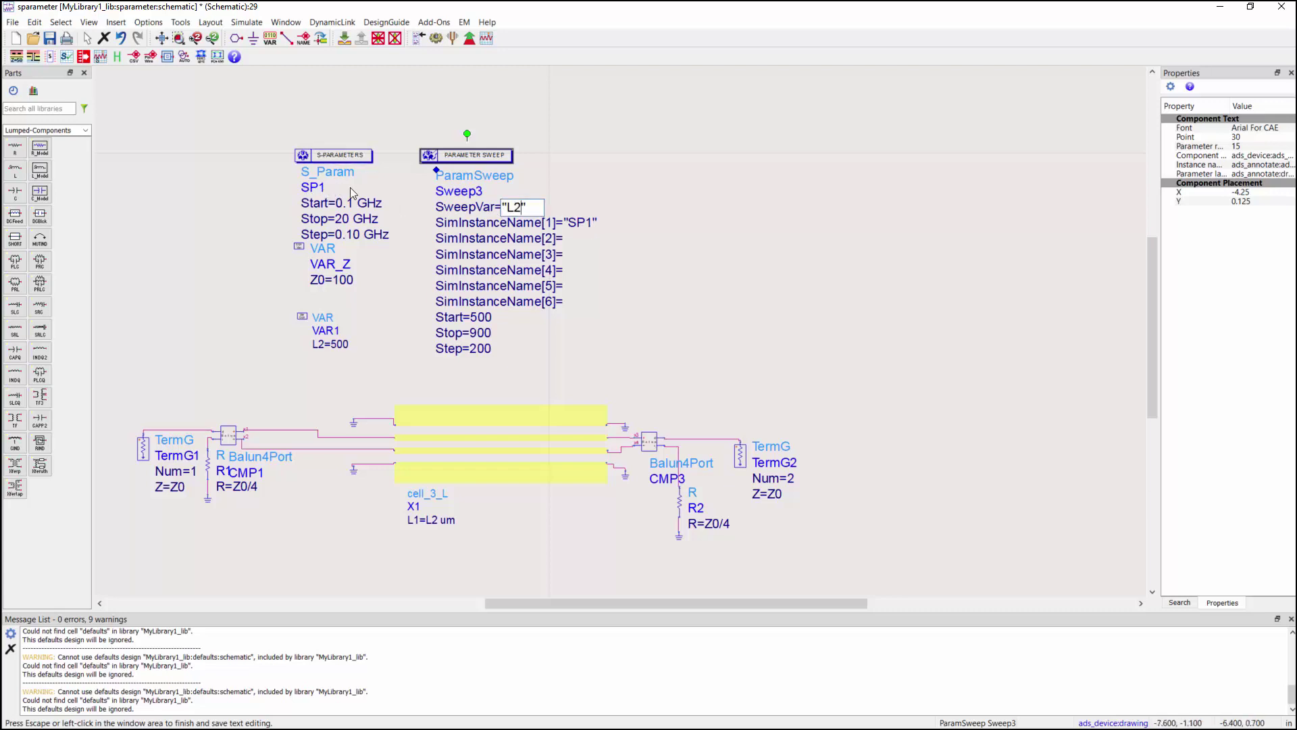
{"action": "left_click", "coordinate": [391, 299]}
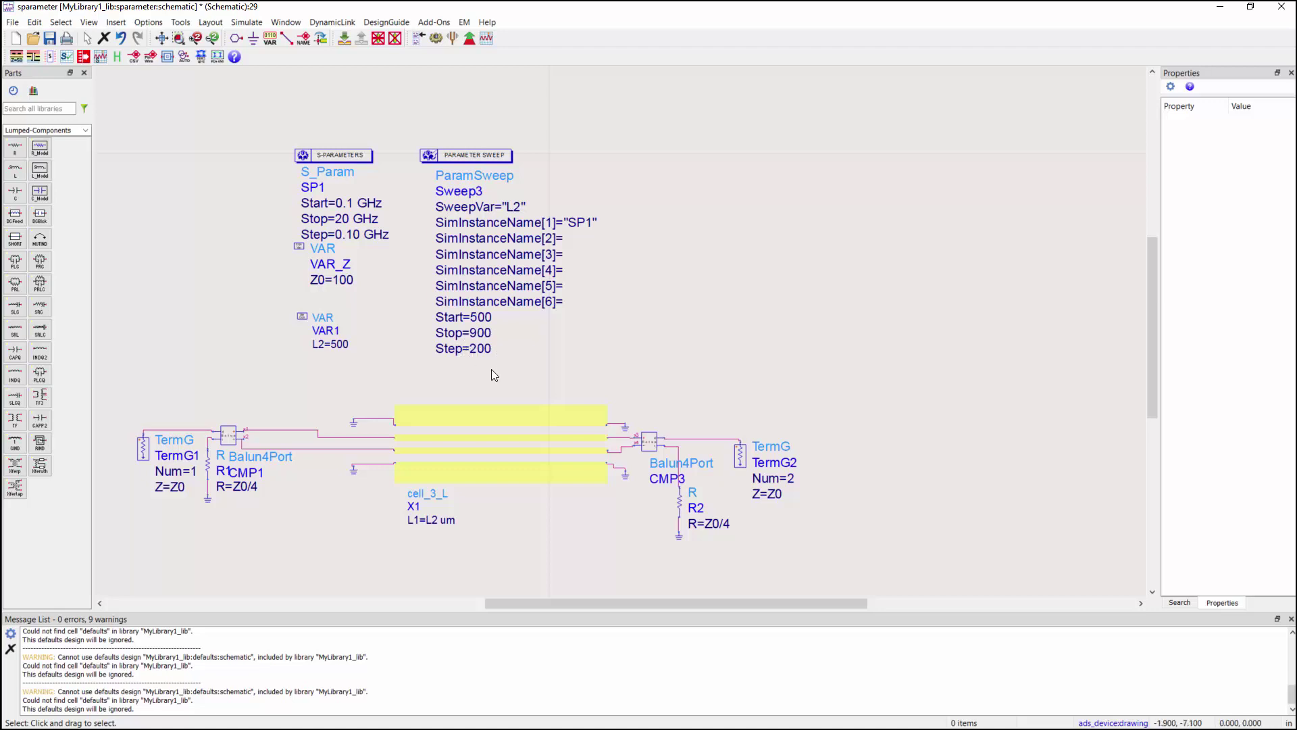
- Simulate the S-parameters over the L2 length sweep
{"action": "left_click", "coordinate": [437, 40]}
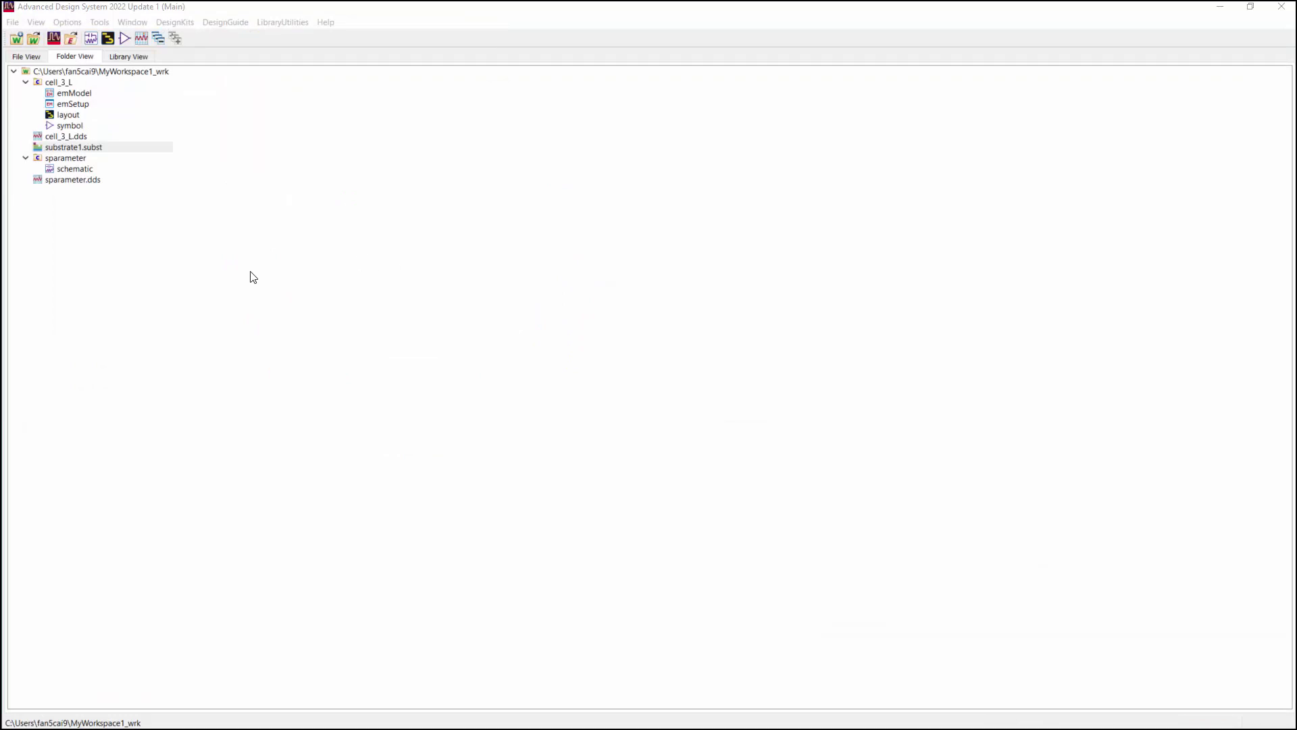
- In substrate1, set the cond2 conductor thickness to the variable h
{"action": "double_click", "coordinate": [75, 147]}
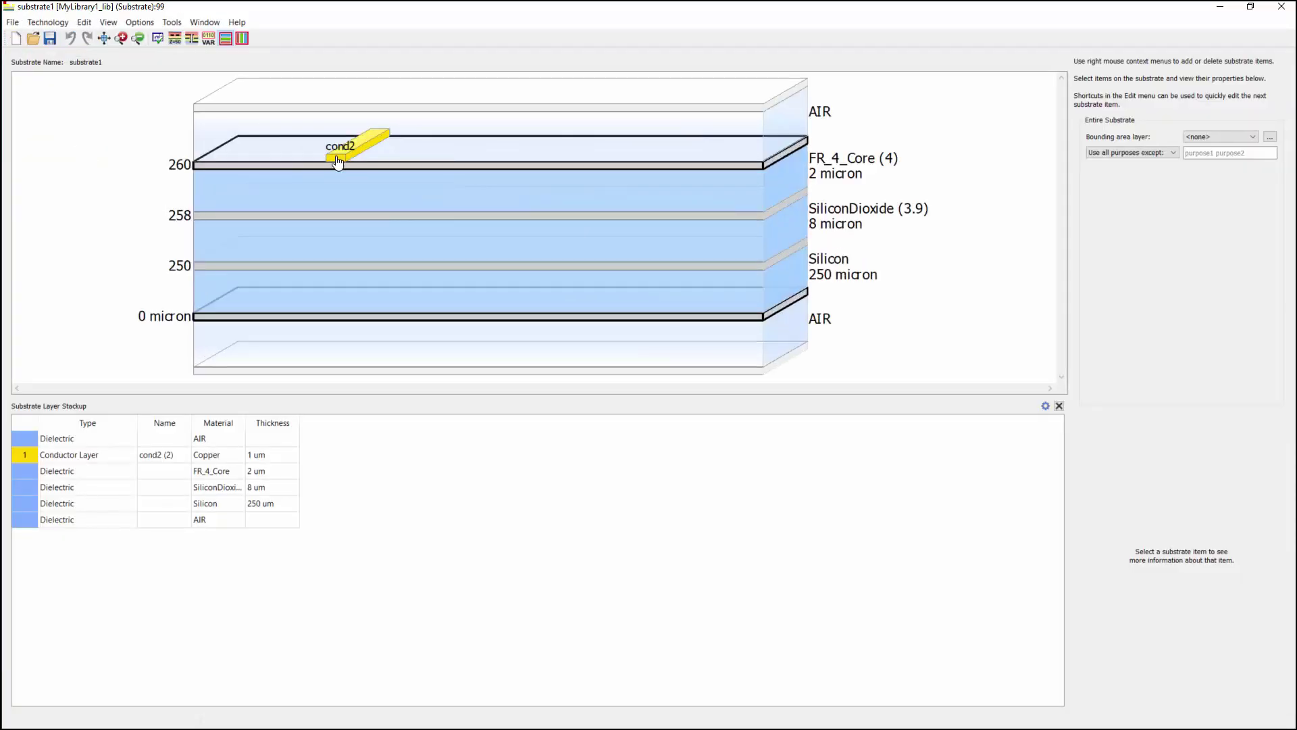
{"action": "left_click", "coordinate": [365, 159]}
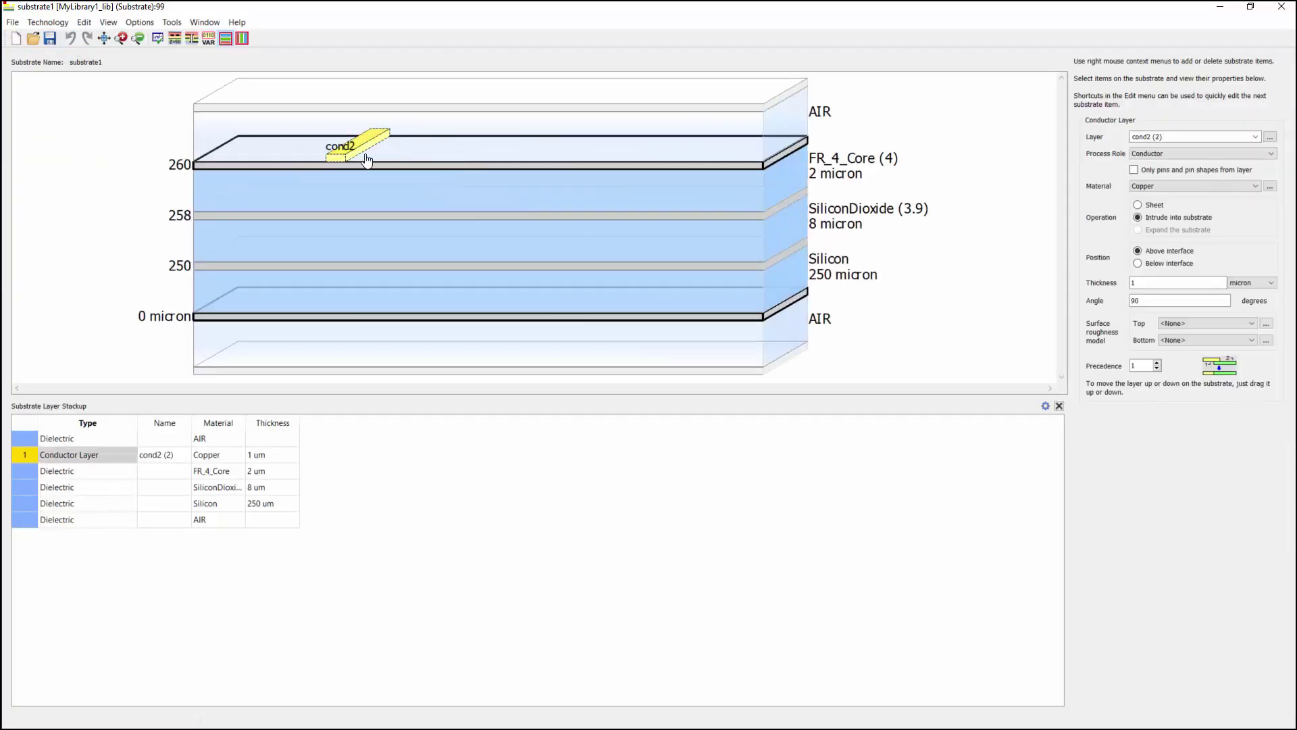
{"action": "left_click", "coordinate": [1145, 283]}
{"action": "type", "text": "h"}
{"action": "key", "text": "Return"}
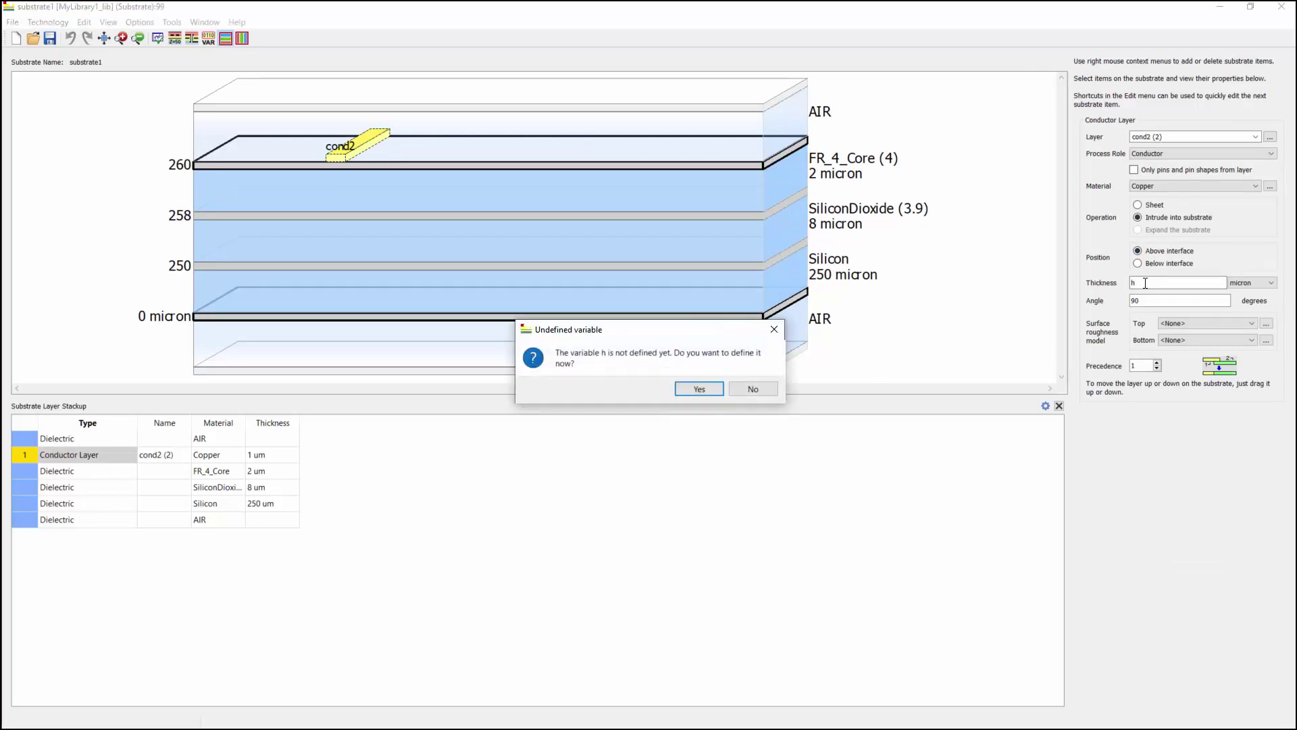
- Define library variable h with value 1, then close and save the substrate
{"action": "left_click", "coordinate": [683, 390]}
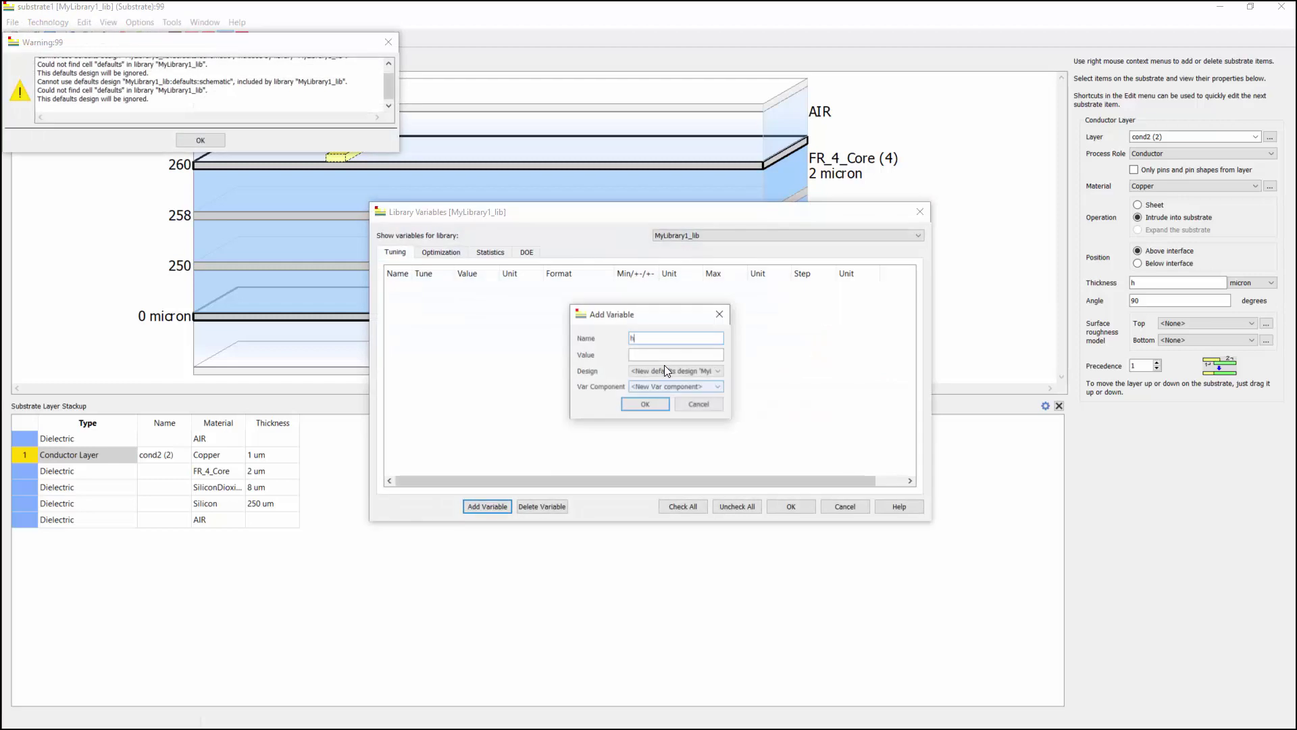
{"action": "left_click", "coordinate": [626, 355]}
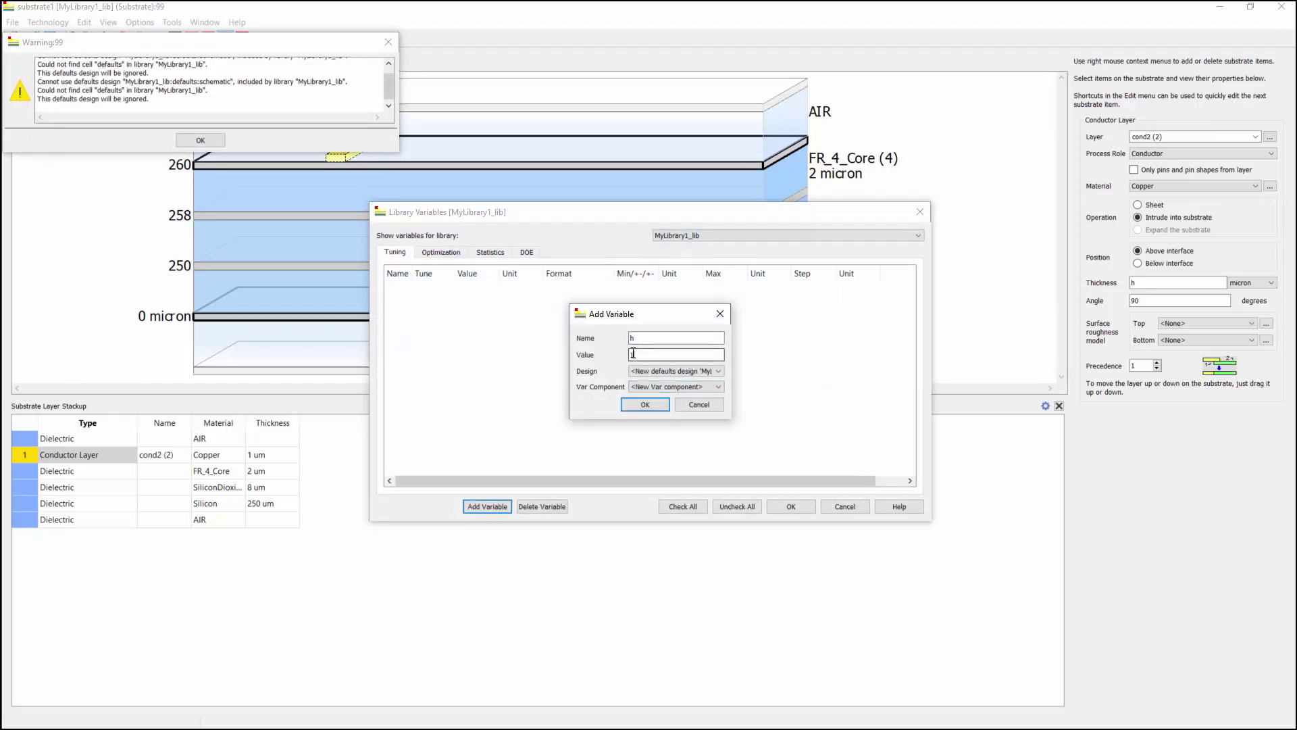
{"action": "type", "text": "1"}
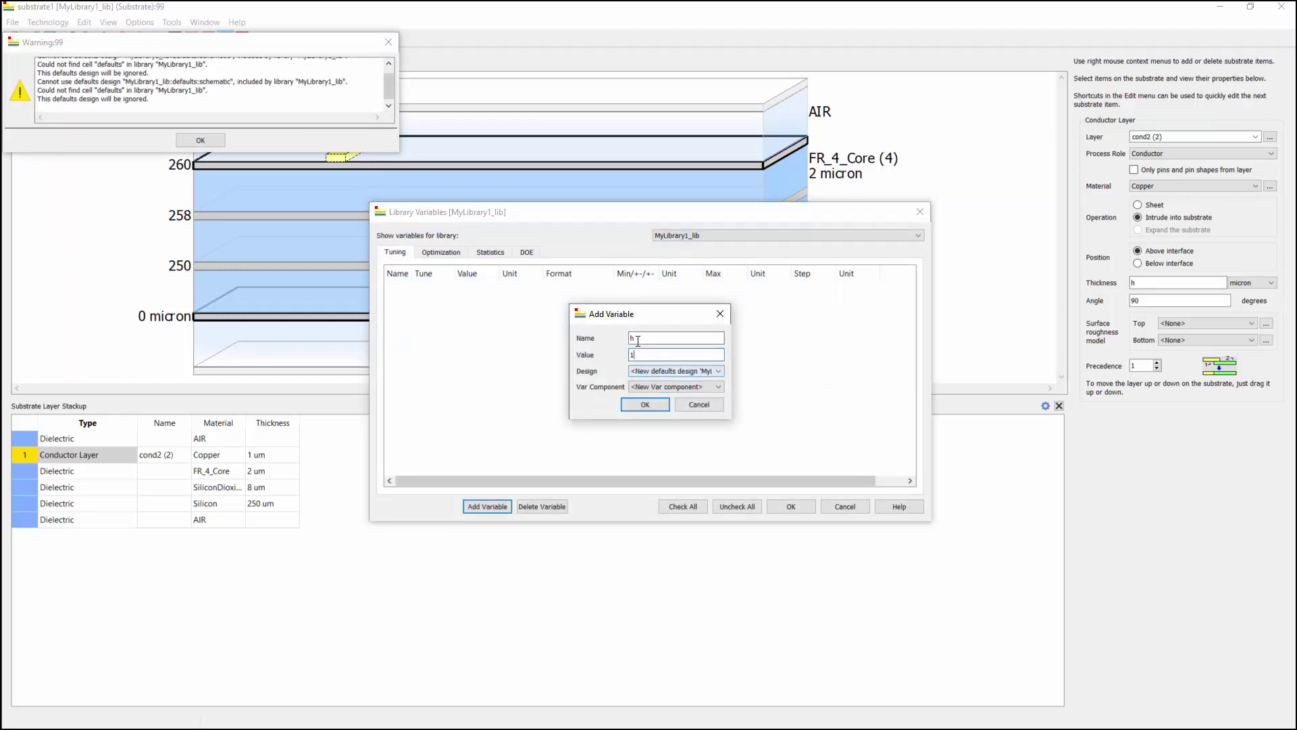
{"action": "left_click", "coordinate": [646, 404]}
{"action": "left_click", "coordinate": [792, 506]}
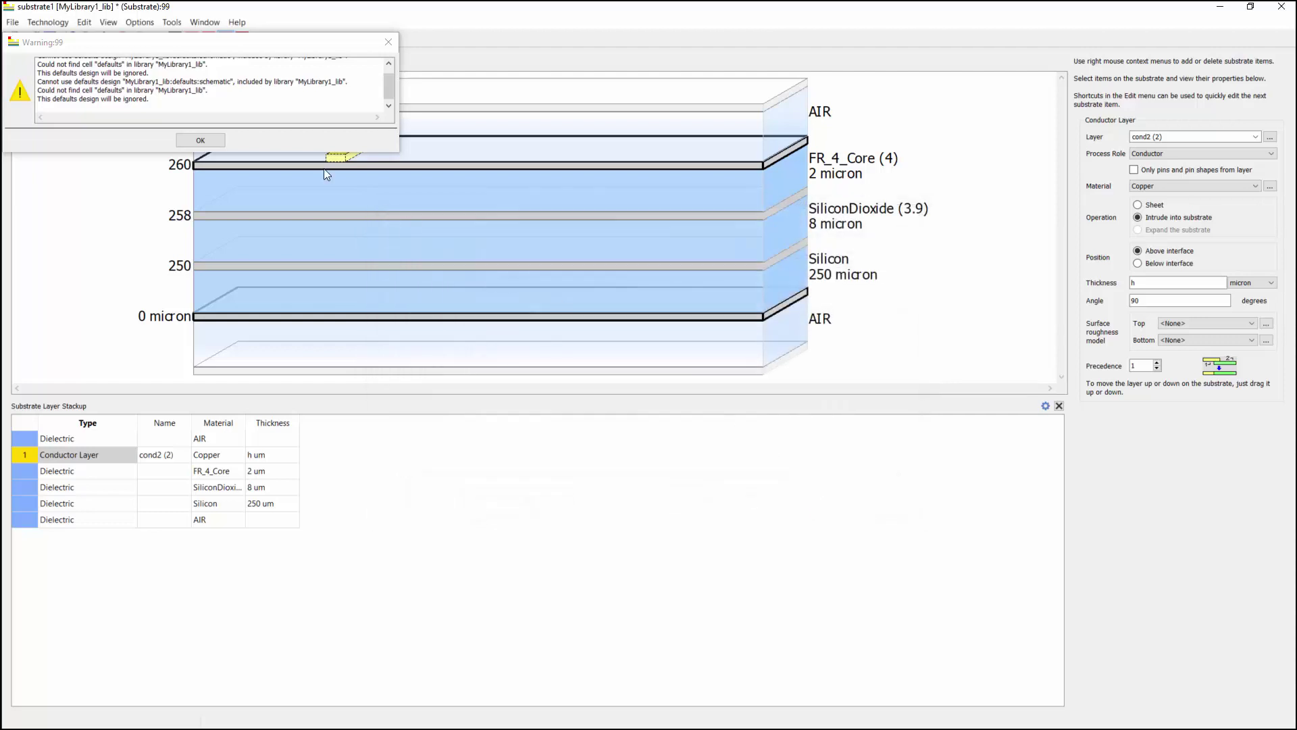
{"action": "left_click", "coordinate": [204, 140]}
{"action": "left_click", "coordinate": [1279, 8]}
{"action": "left_click", "coordinate": [667, 390]}
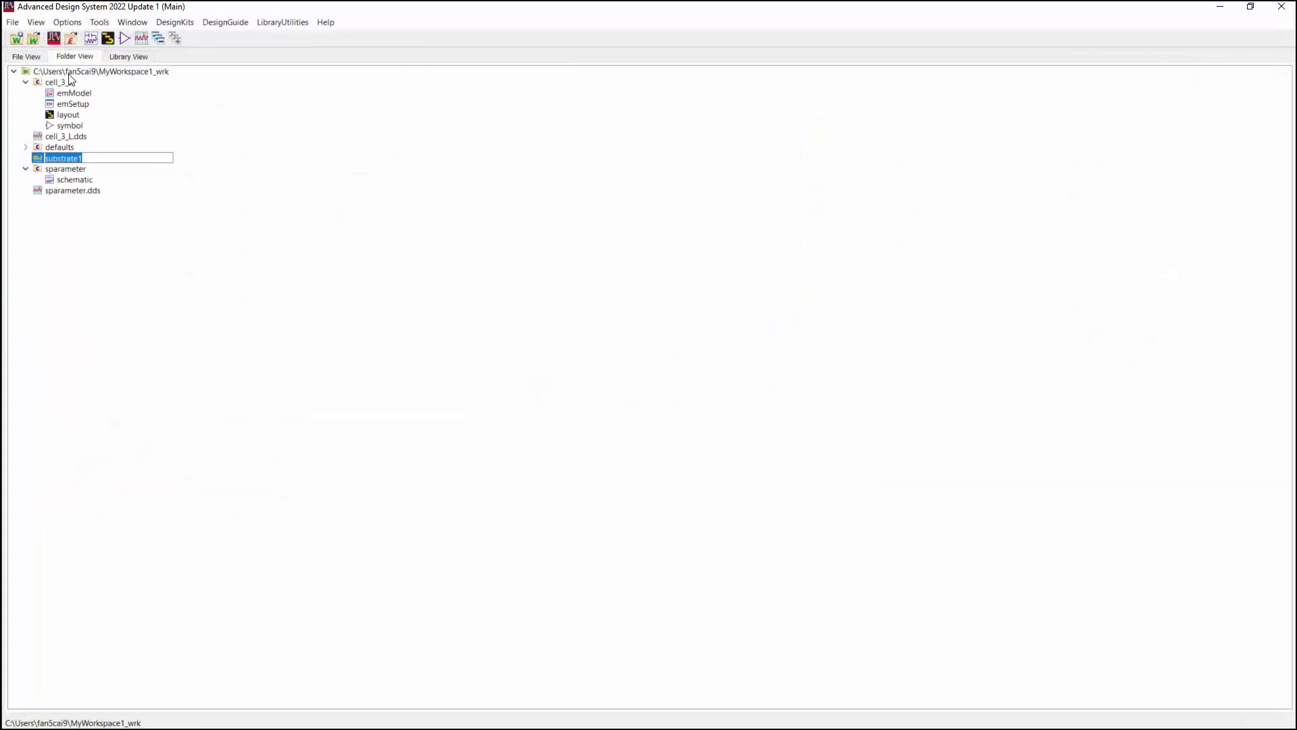
- Expand the defaults cell and view its schematic to confirm VAR1 defines h=1
{"action": "left_click", "coordinate": [25, 148]}
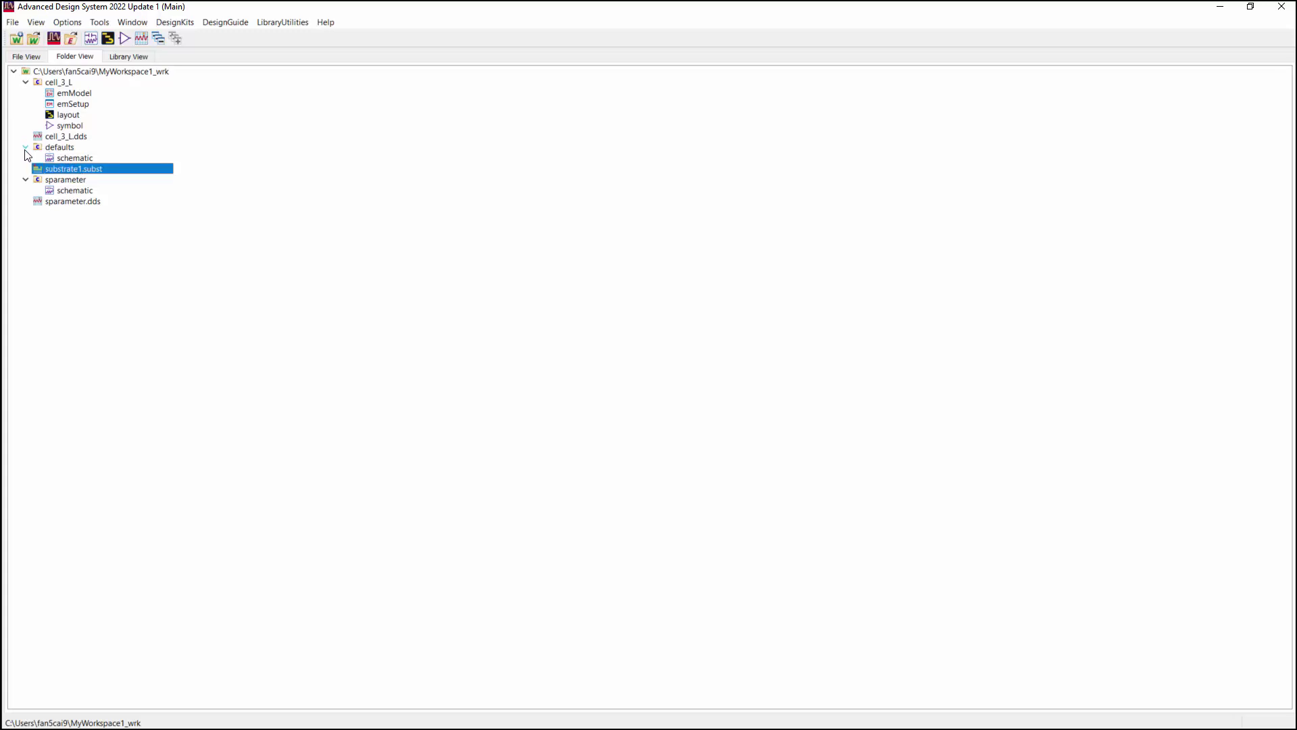
{"action": "double_click", "coordinate": [61, 157]}
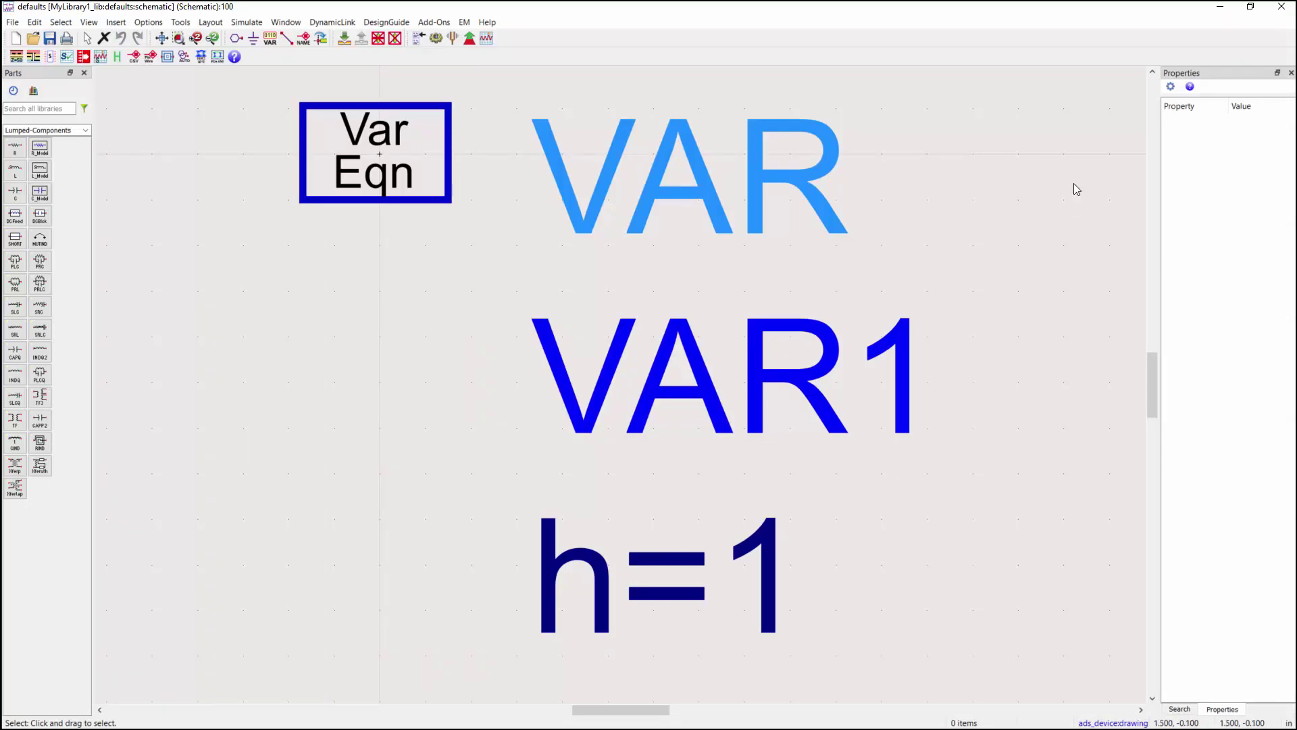
{"action": "left_click", "coordinate": [1281, 6]}
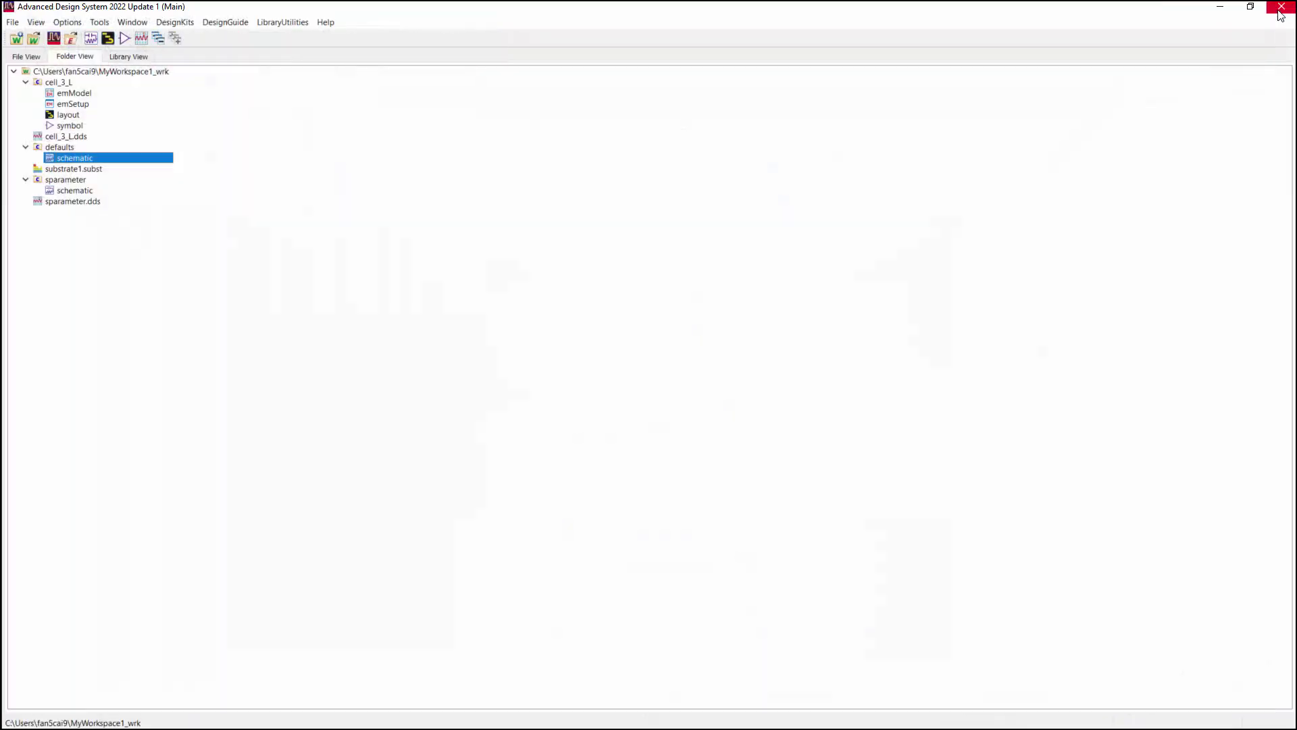
- Open the sparameter schematic and confirm Sweep4 sweeps h from 1 to 5 in steps of 2
{"action": "double_click", "coordinate": [59, 192]}
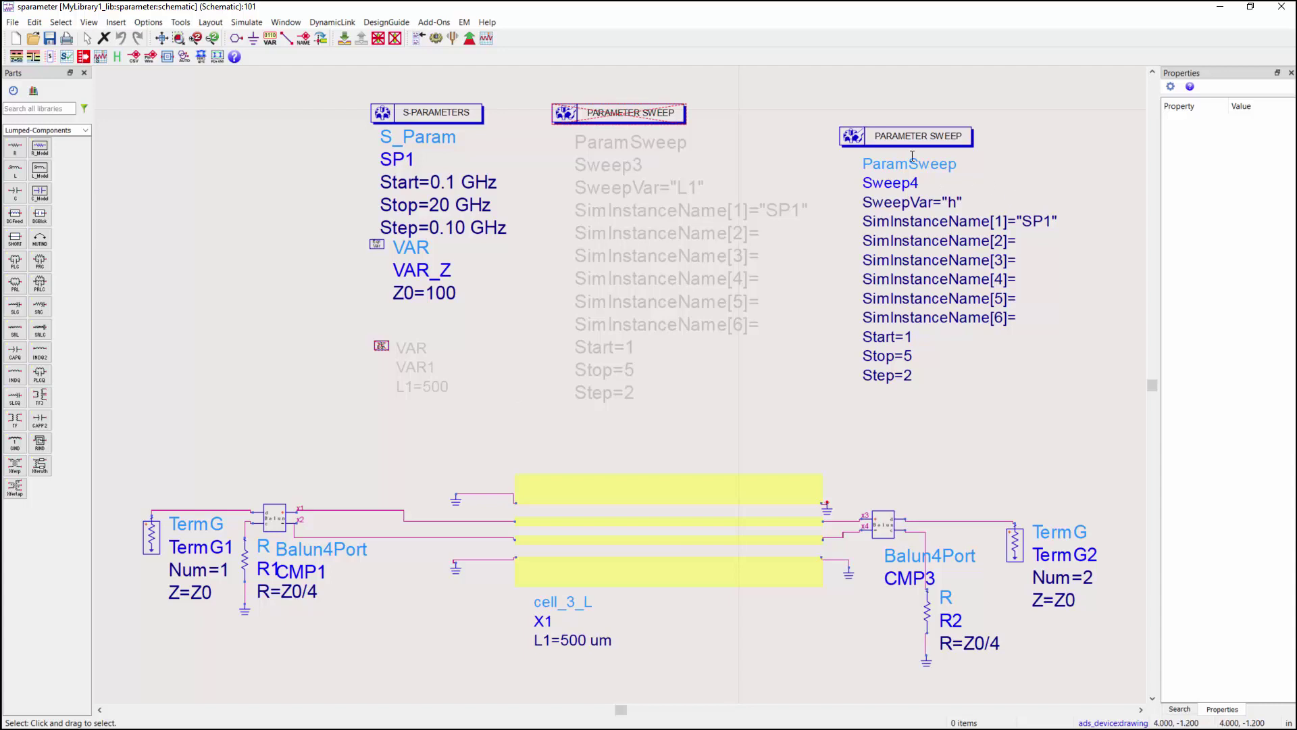
{"action": "double_click", "coordinate": [882, 206]}
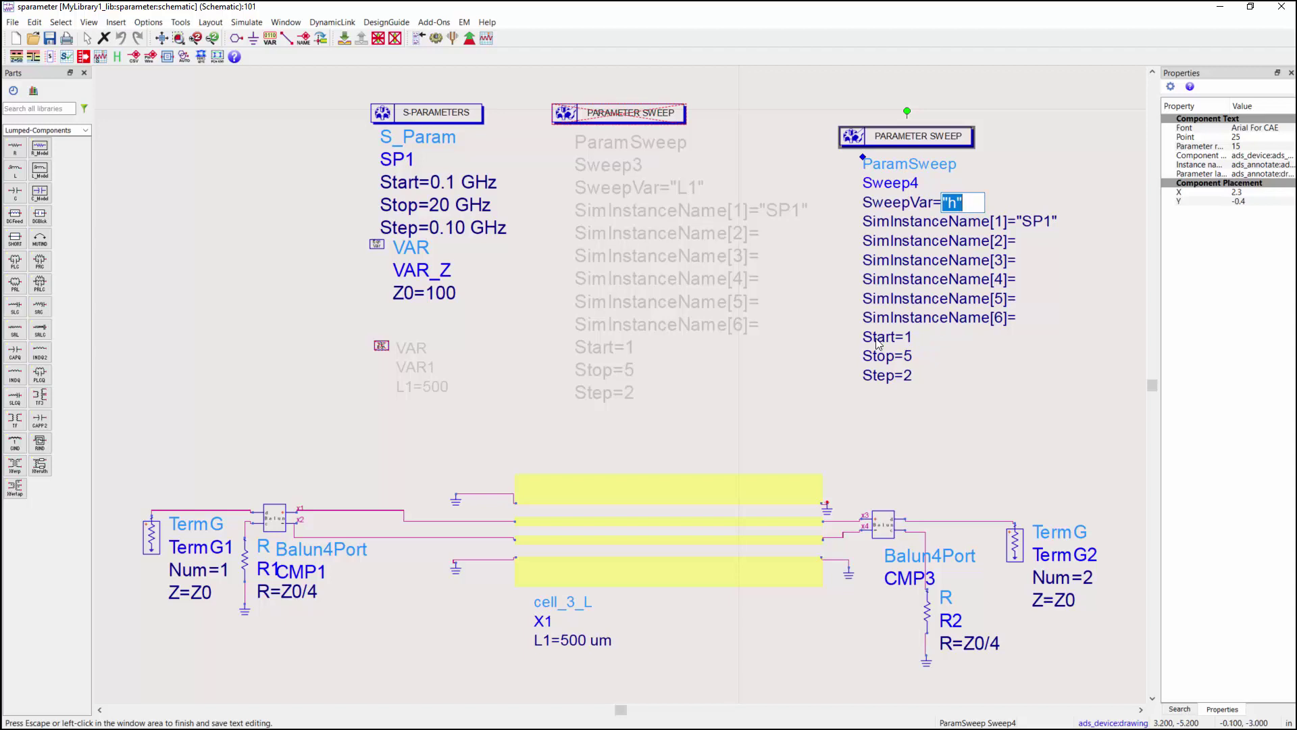
{"action": "left_click", "coordinate": [935, 375]}
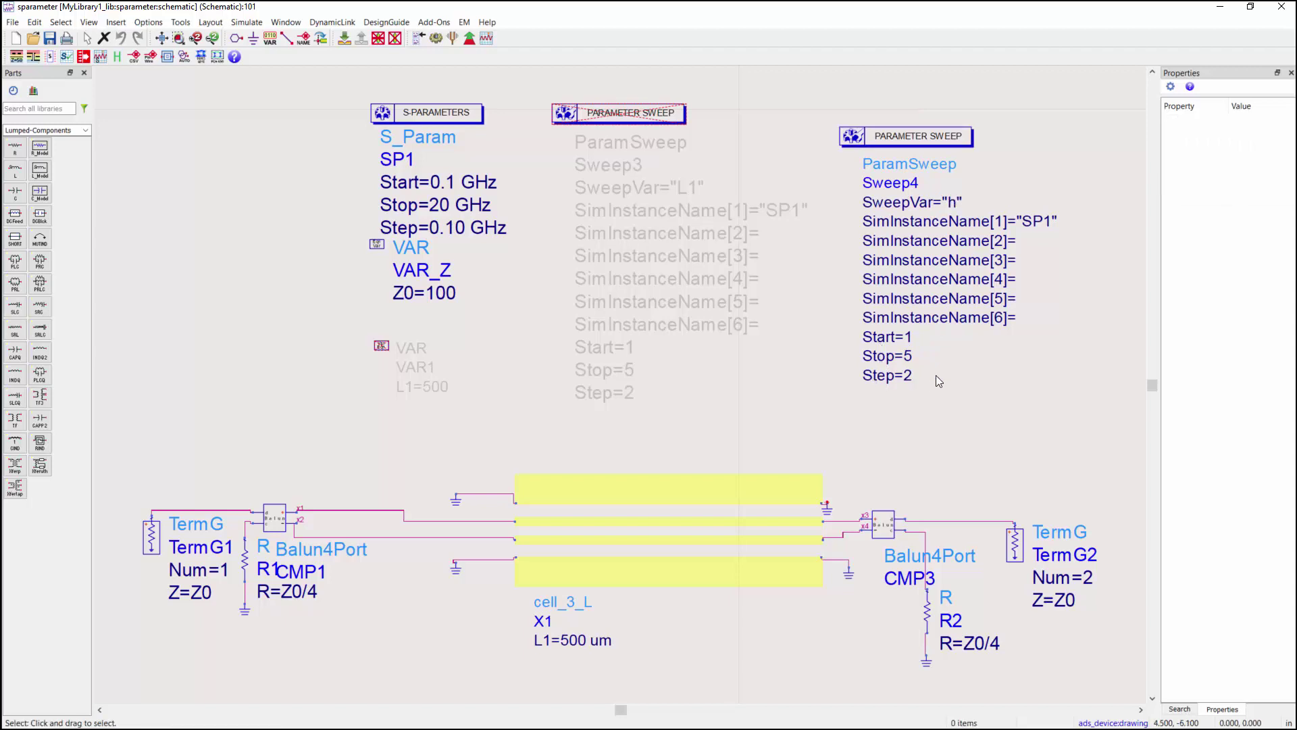
- Simulate the h-sweep S-parameter setup and let it write the 'sparameter' dataset
{"action": "left_click", "coordinate": [436, 39]}
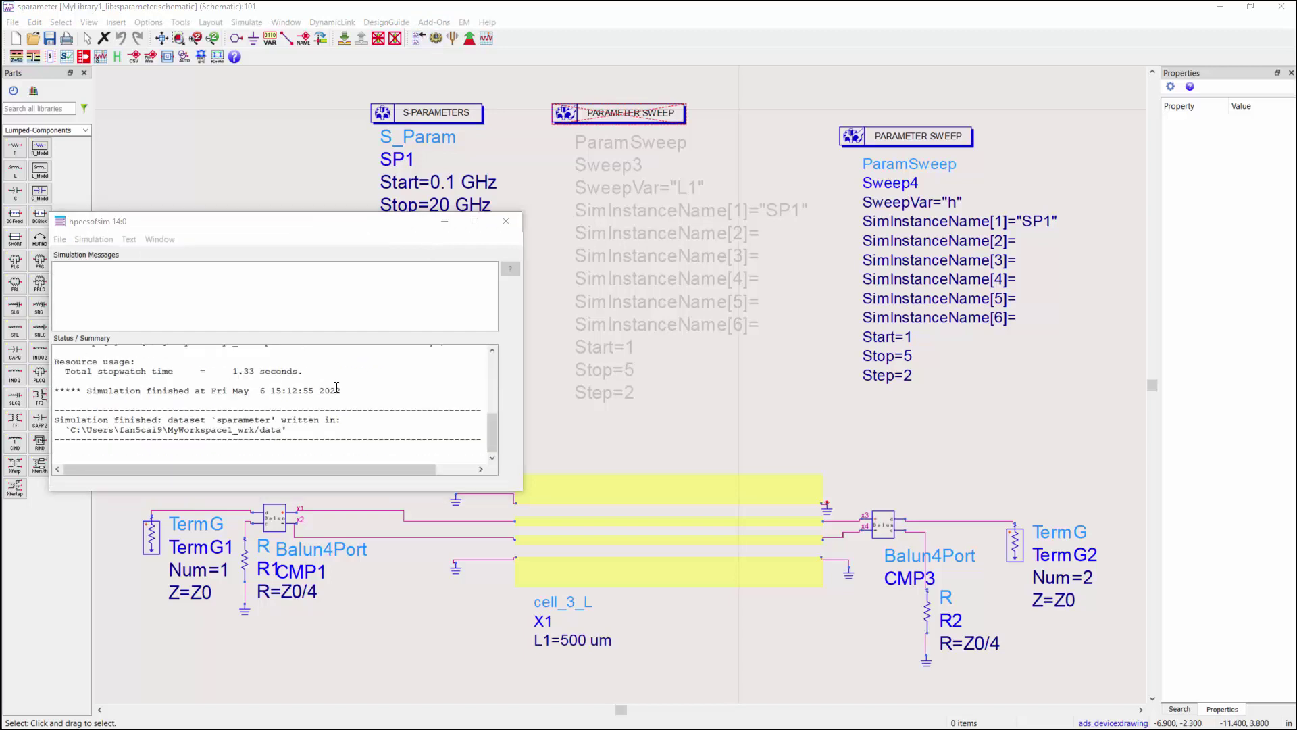